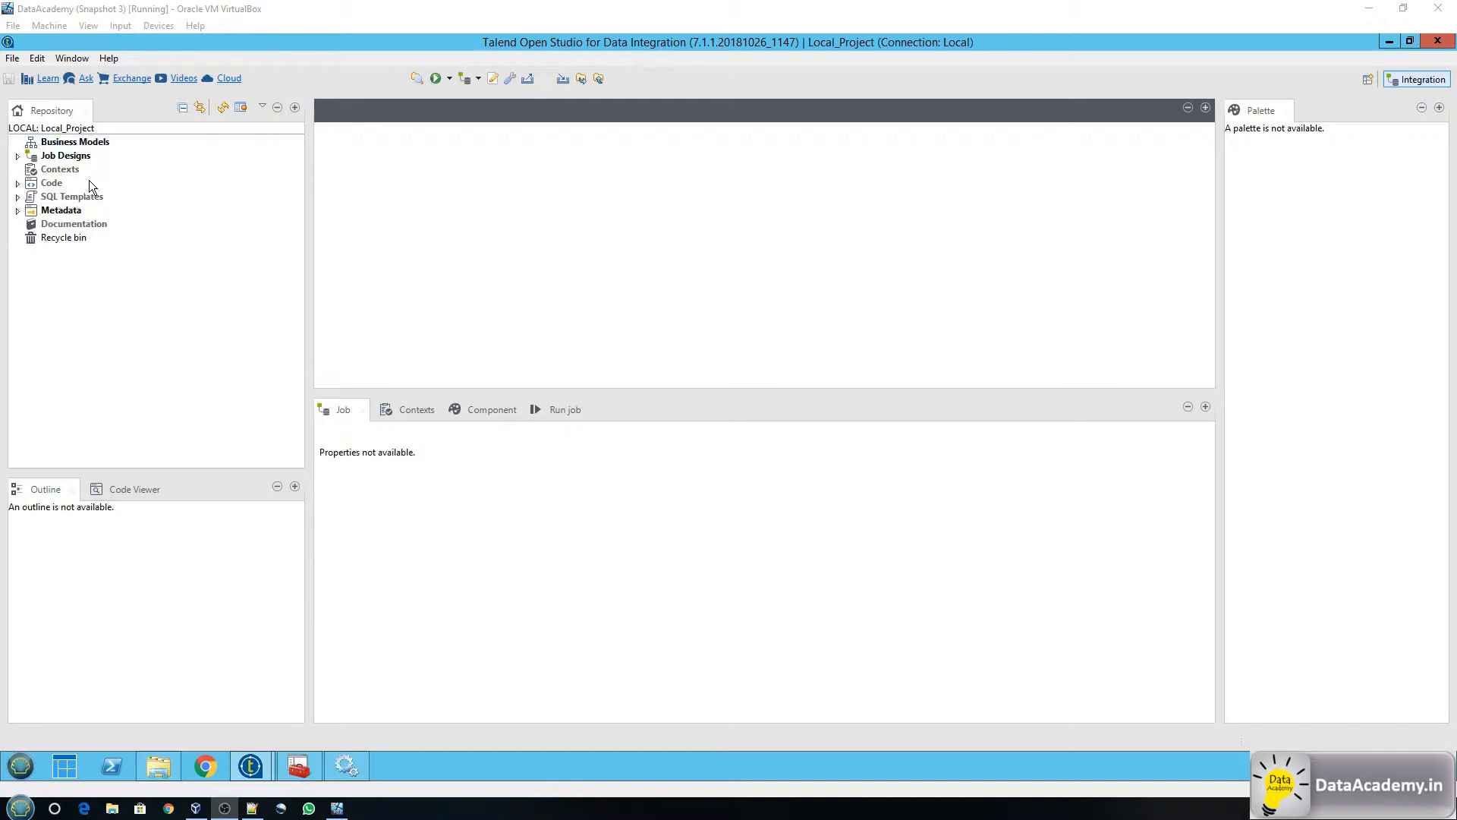
# Expand Job Designs, its demo folder and Code in the repository tree, and look over the Contexts and Metadata nodes.
pyautogui.click(61, 155)
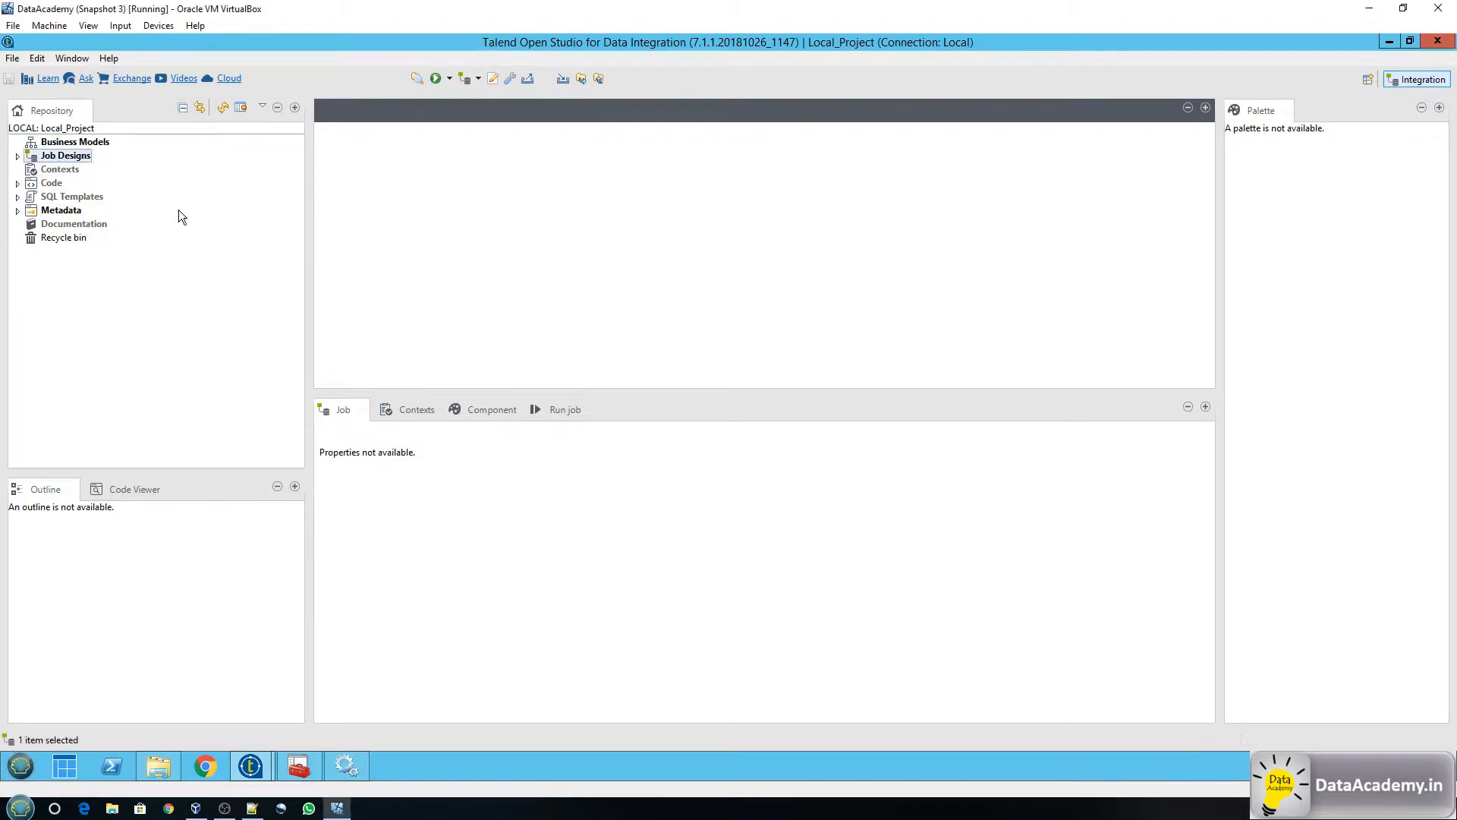
pyautogui.click(18, 156)
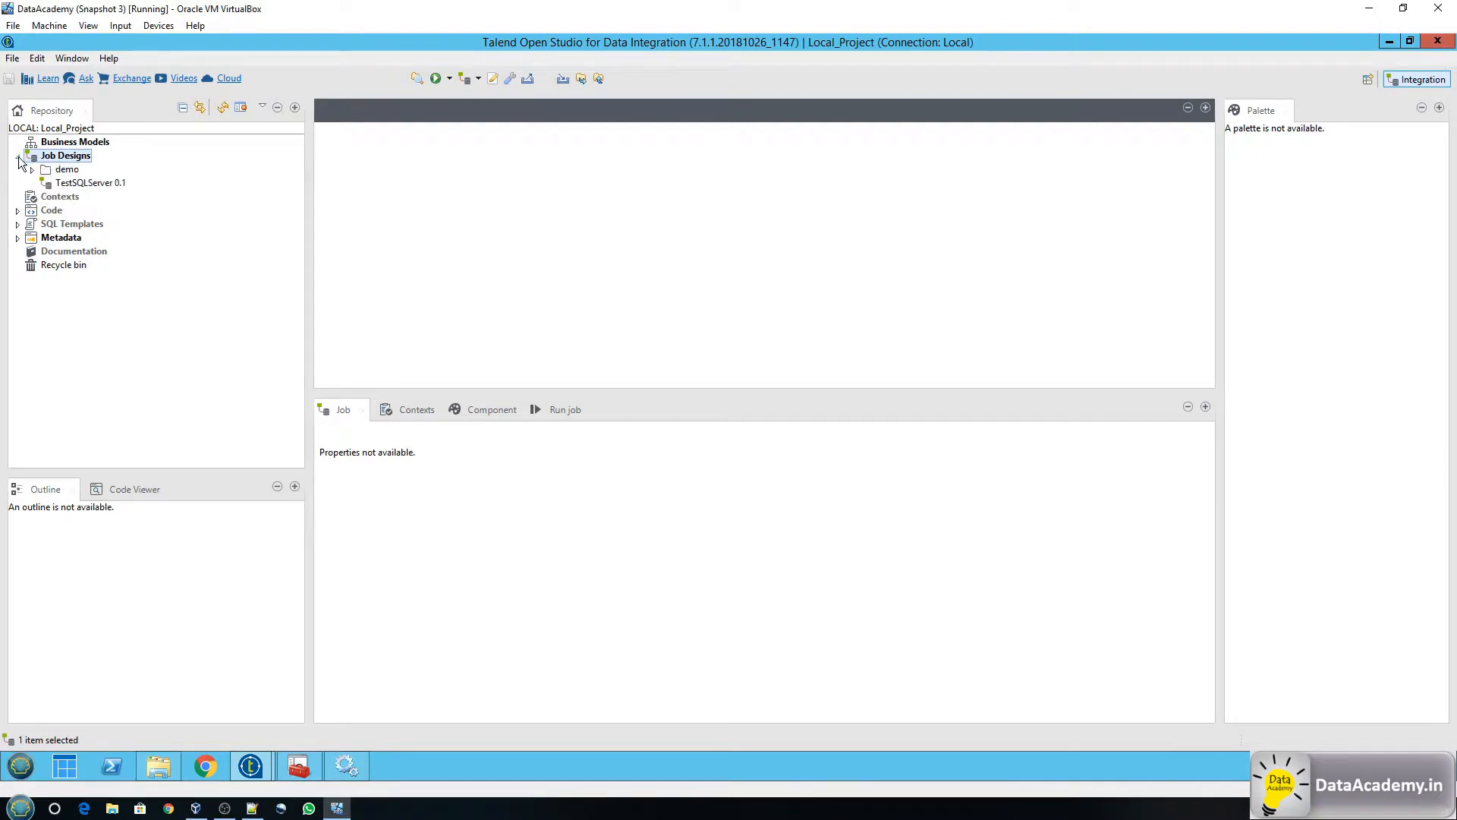
pyautogui.click(61, 199)
pyautogui.click(17, 210)
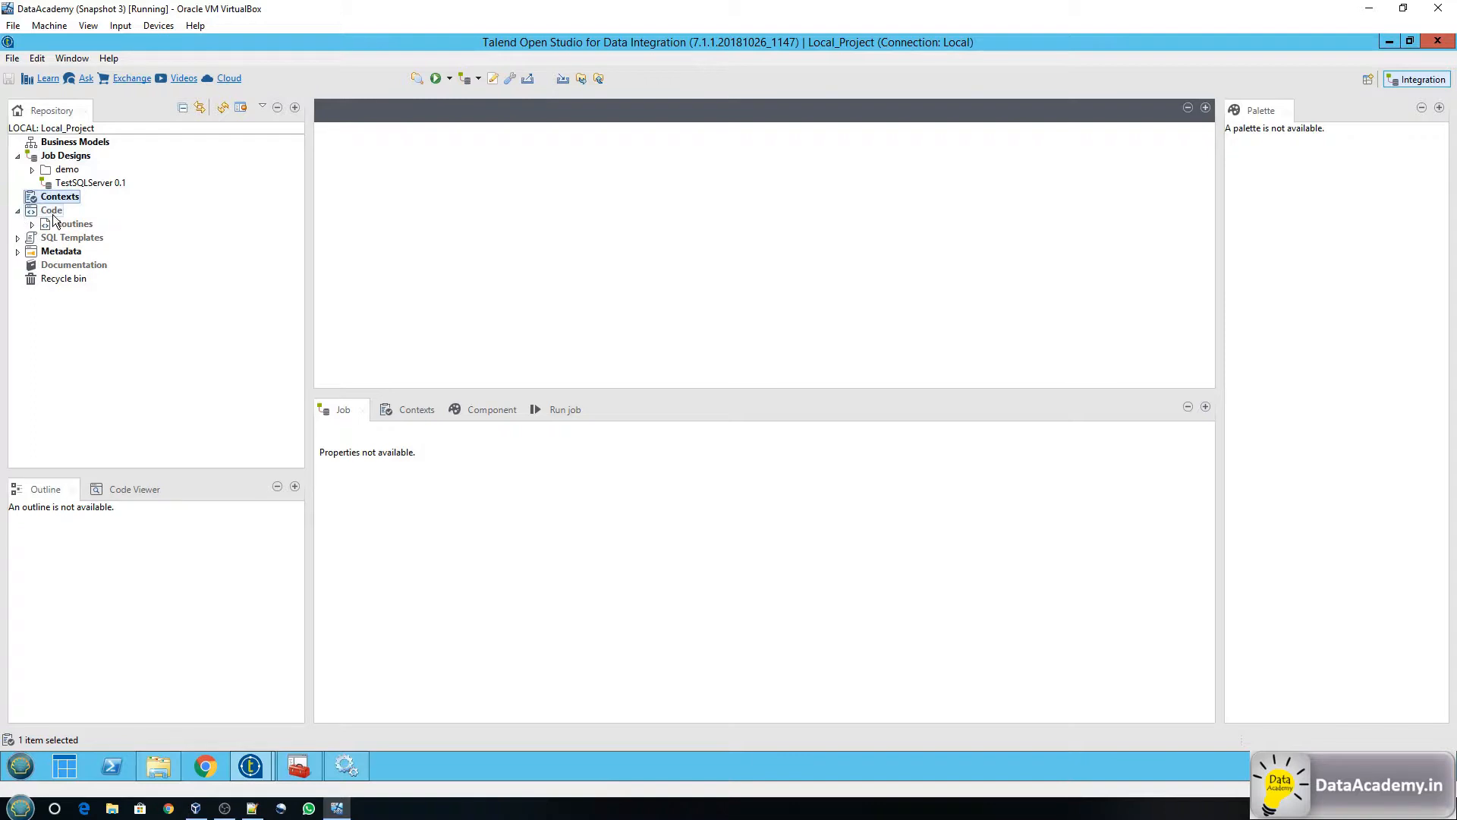
pyautogui.click(53, 216)
pyautogui.click(61, 251)
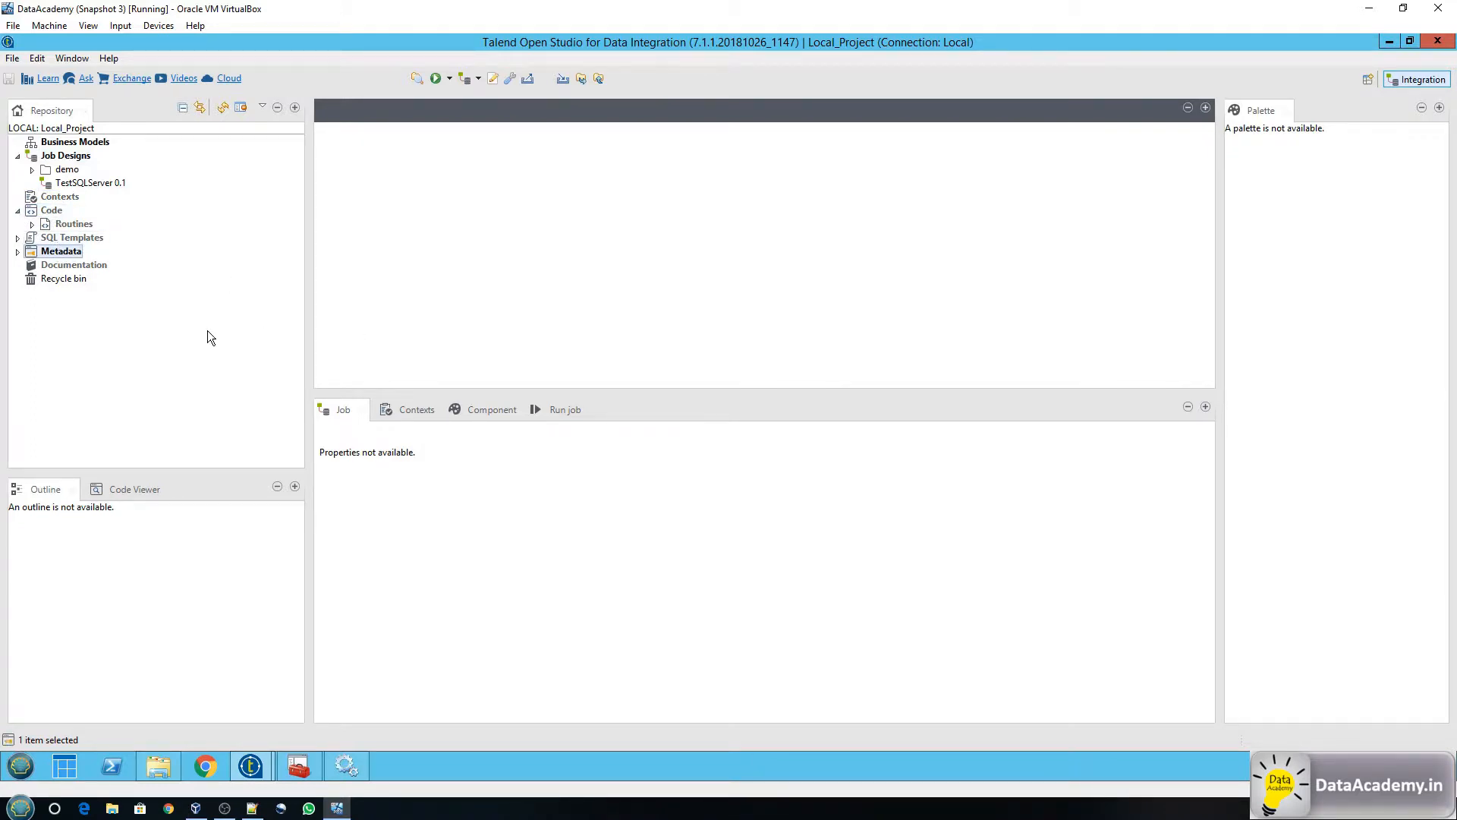
pyautogui.click(65, 155)
pyautogui.click(70, 255)
pyautogui.click(77, 156)
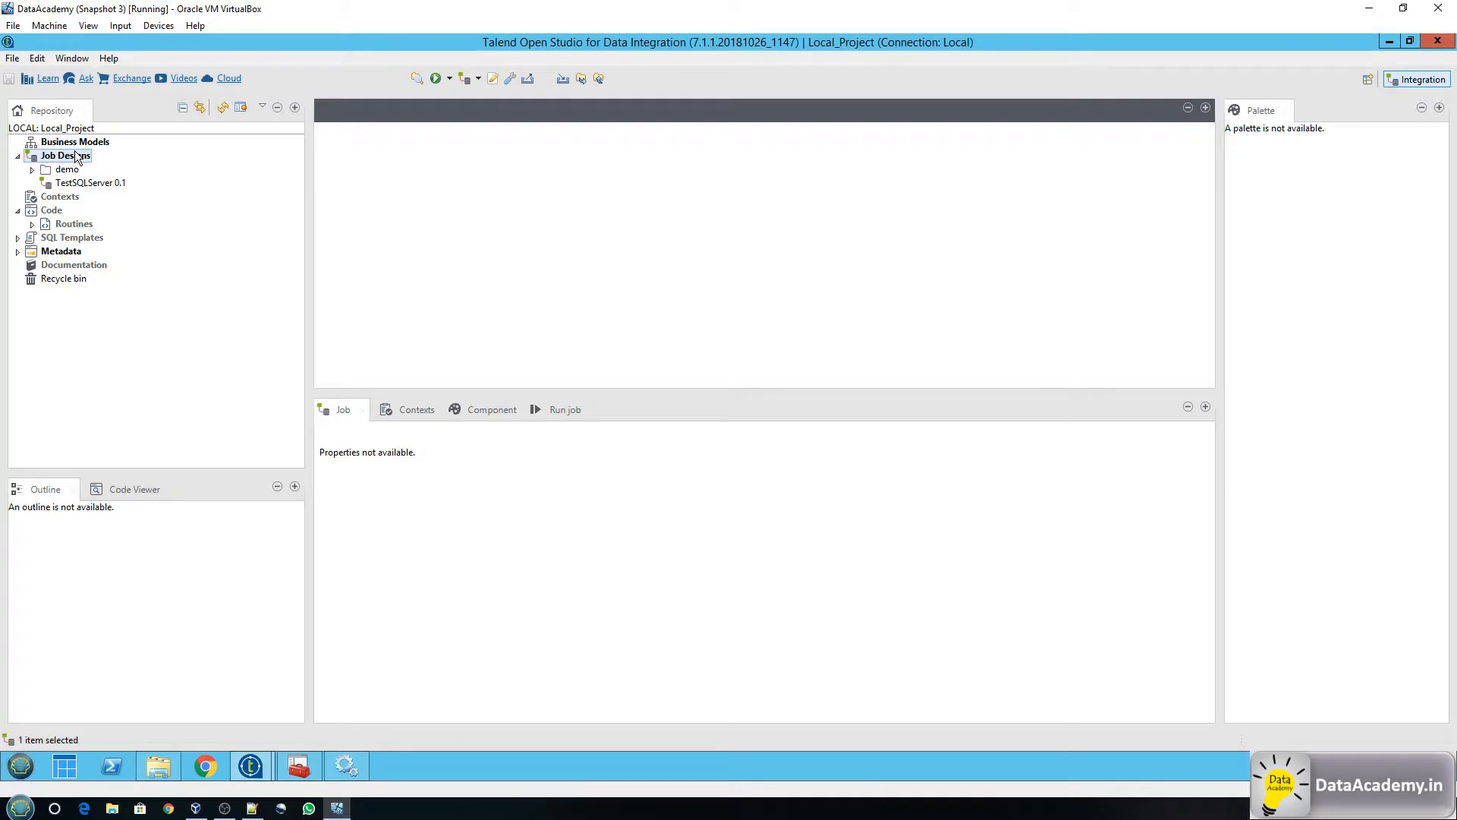
pyautogui.click(32, 171)
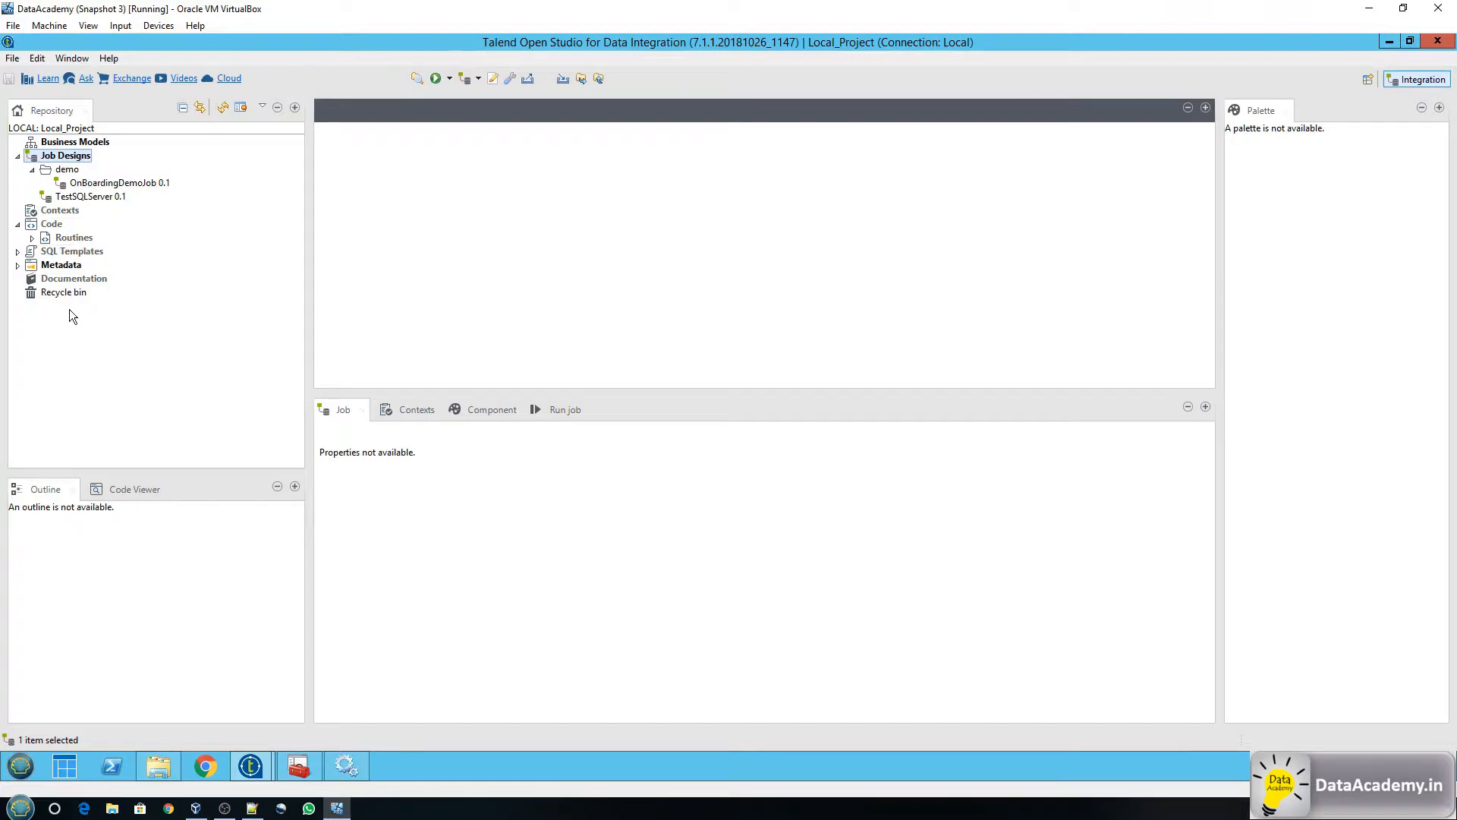
# Expand Metadata and its Db Connections in the repository, and view the localSQLServer connection's properties.
pyautogui.click(18, 266)
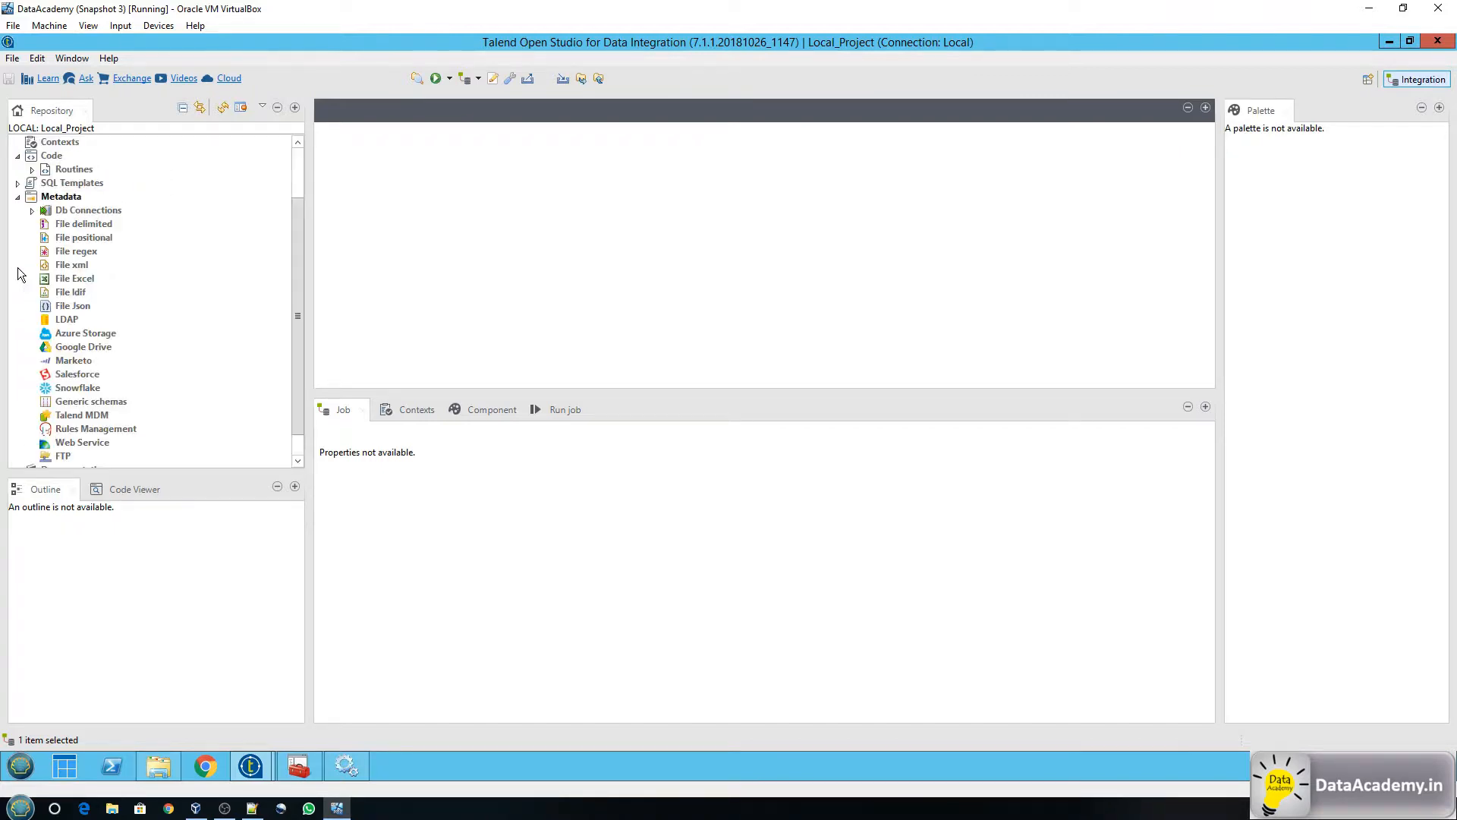
pyautogui.moveTo(295, 202); pyautogui.dragTo(298, 220)
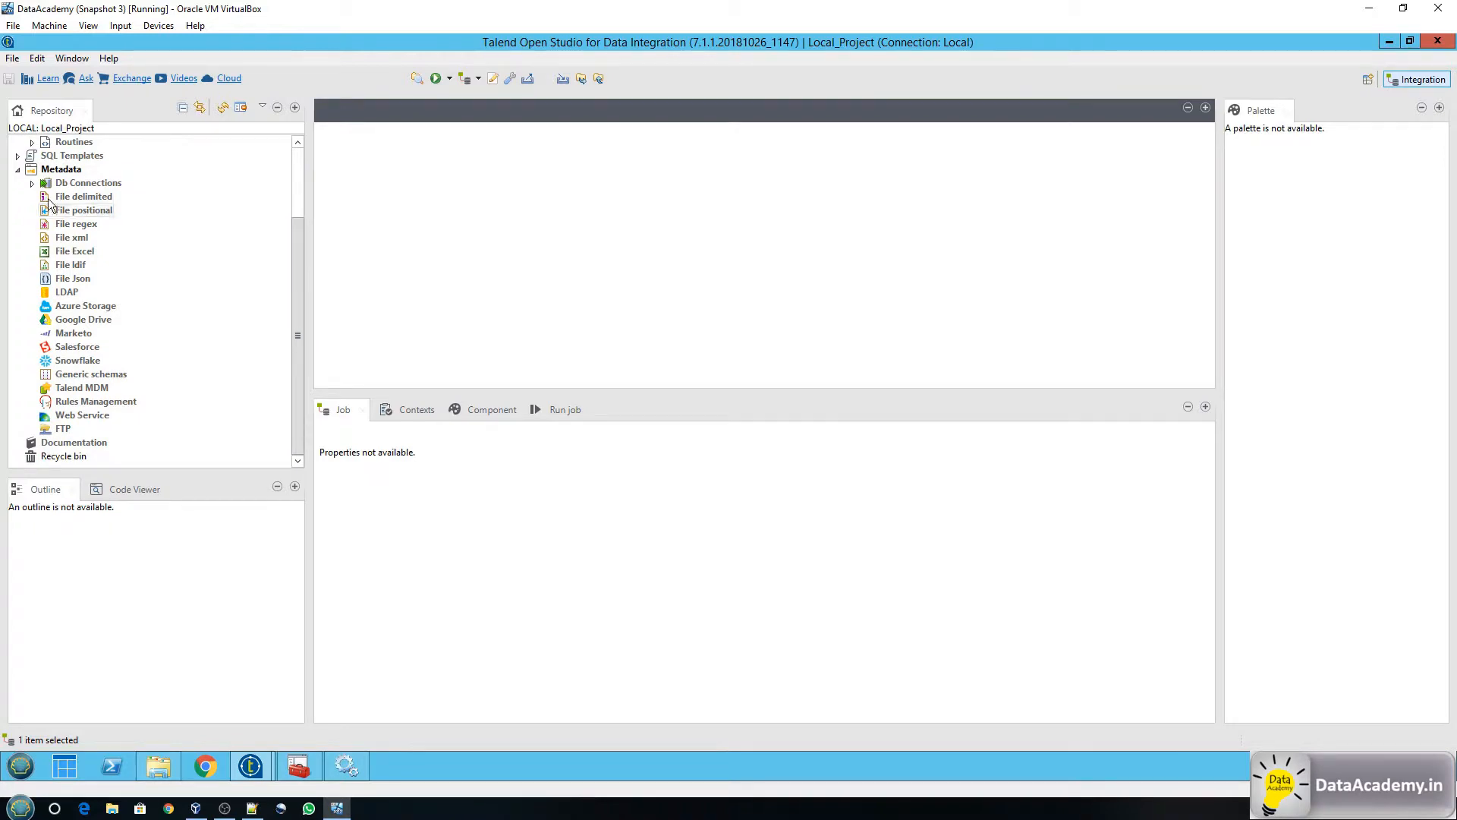
pyautogui.click(31, 184)
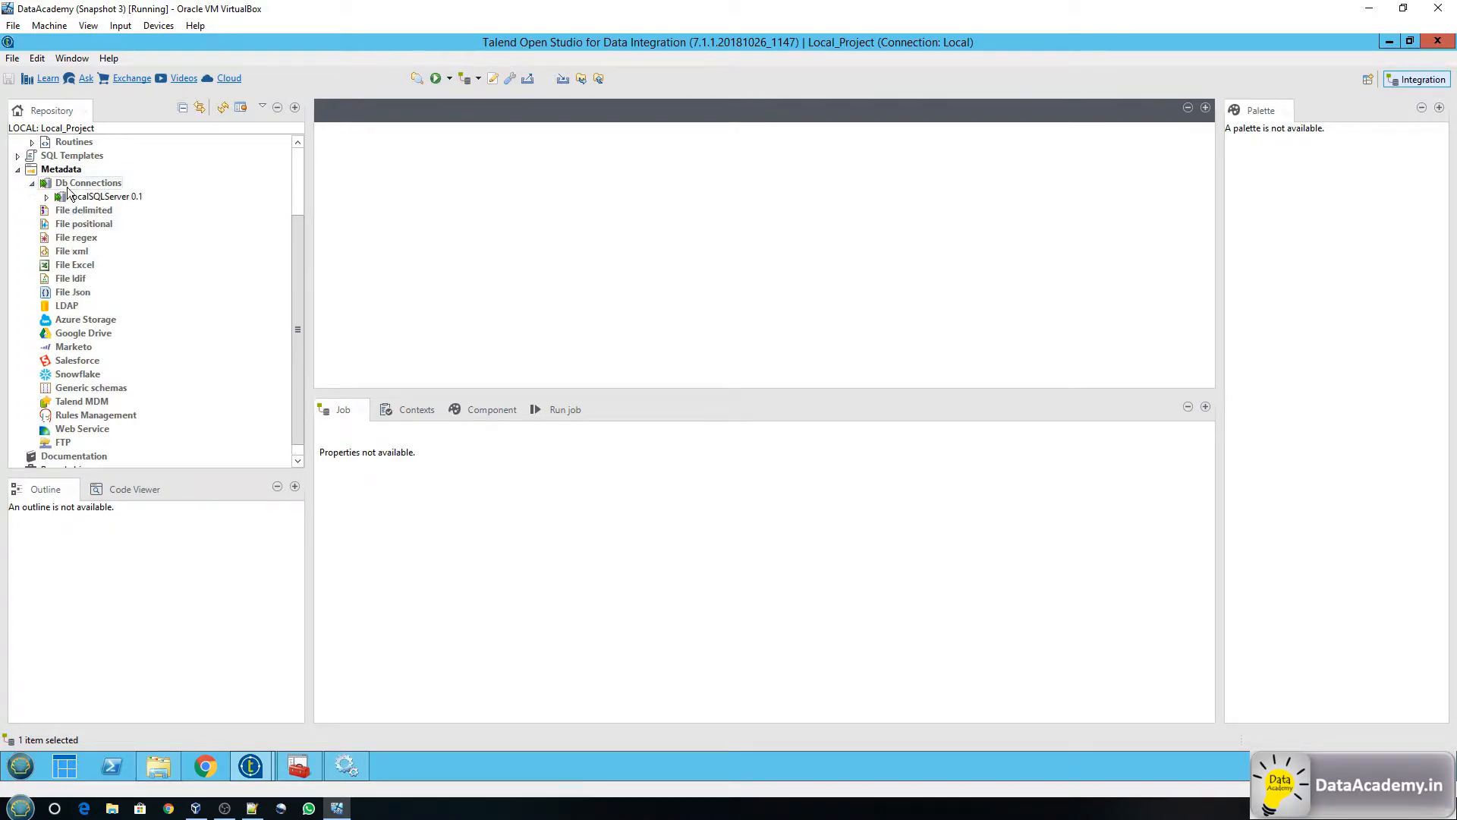
pyautogui.click(111, 196)
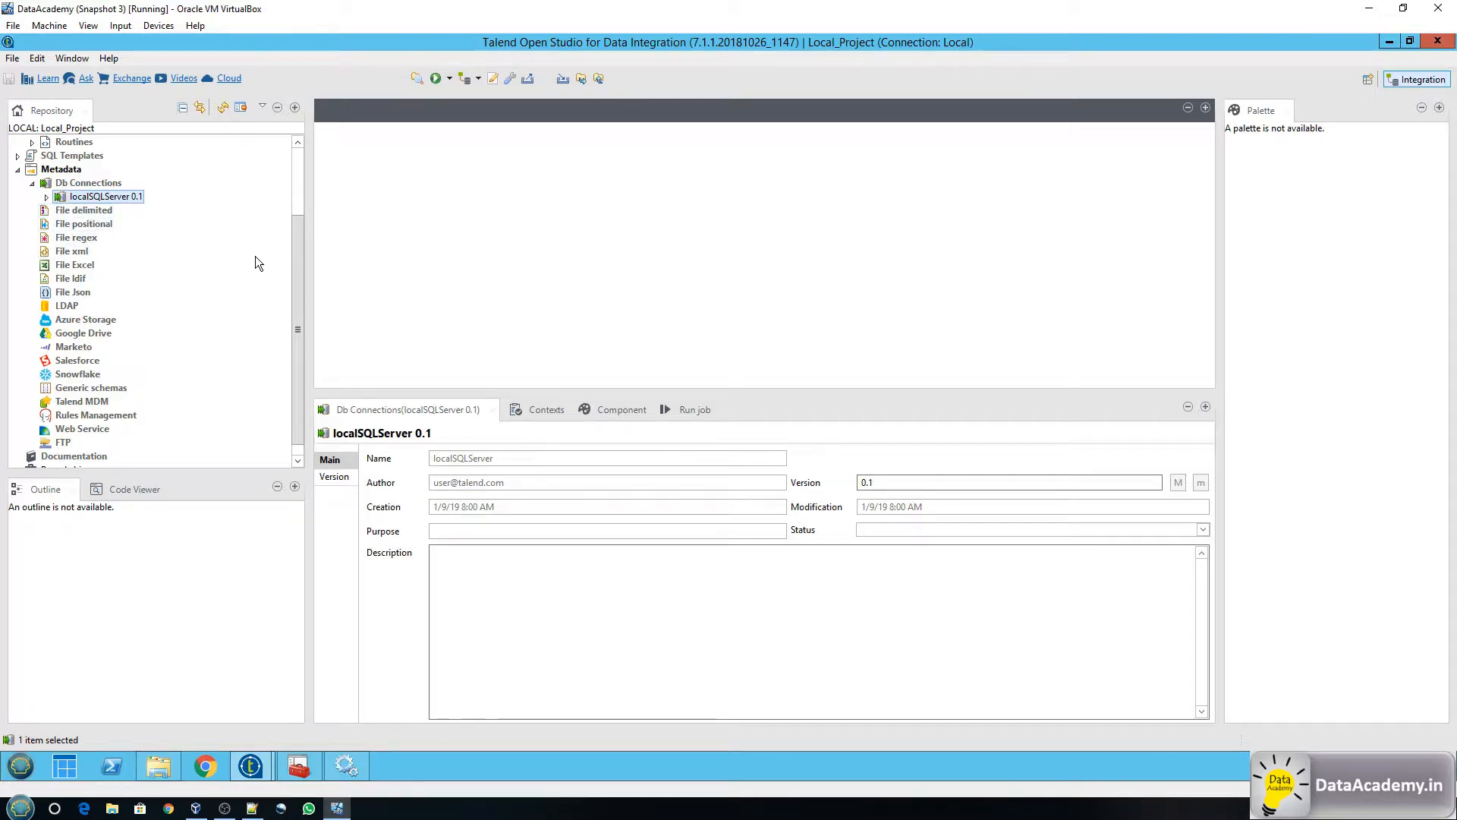
pyautogui.scroll(-2, 297, 258)
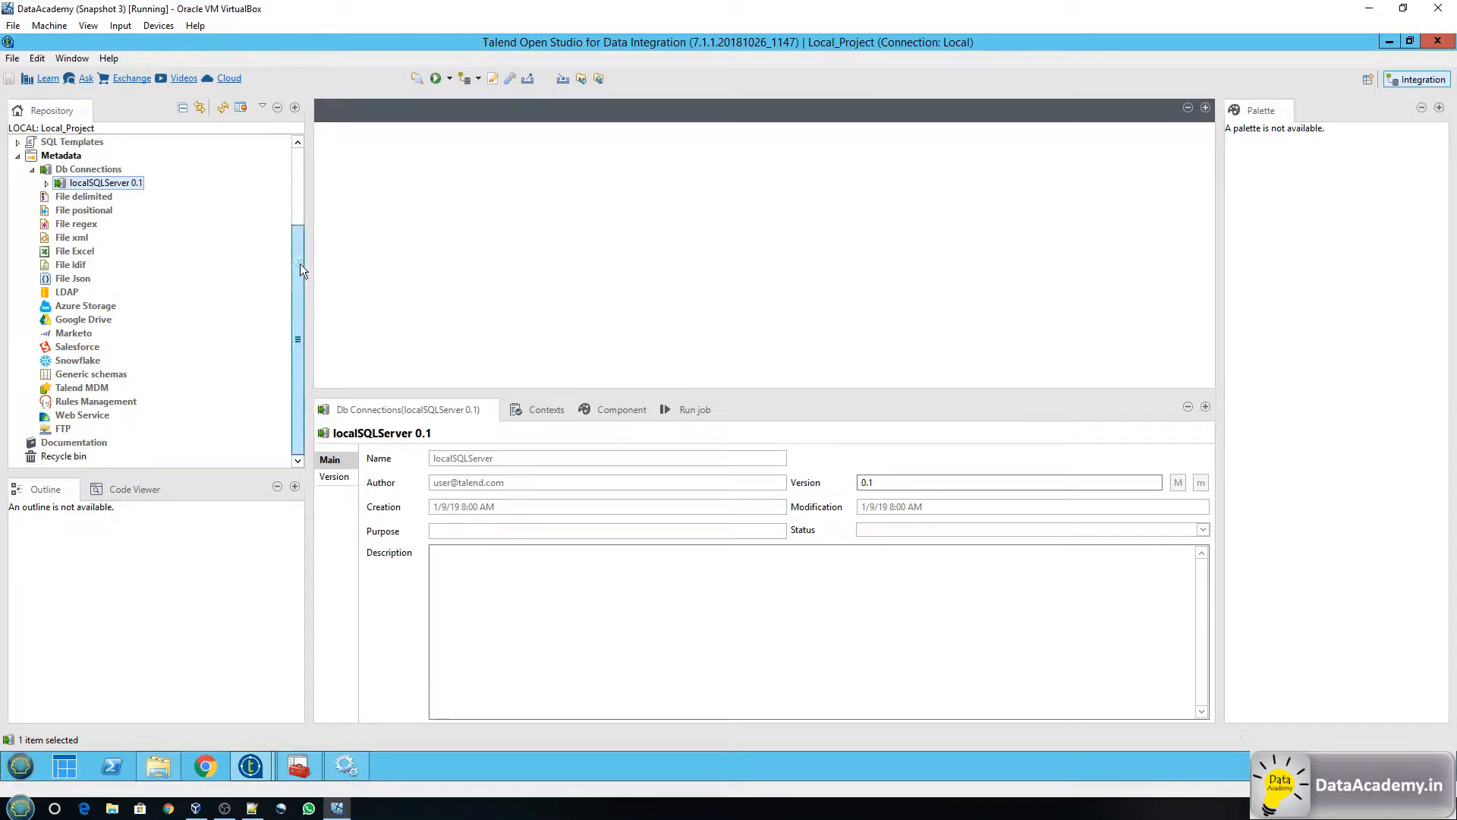
pyautogui.moveTo(300, 256); pyautogui.dragTo(298, 146)
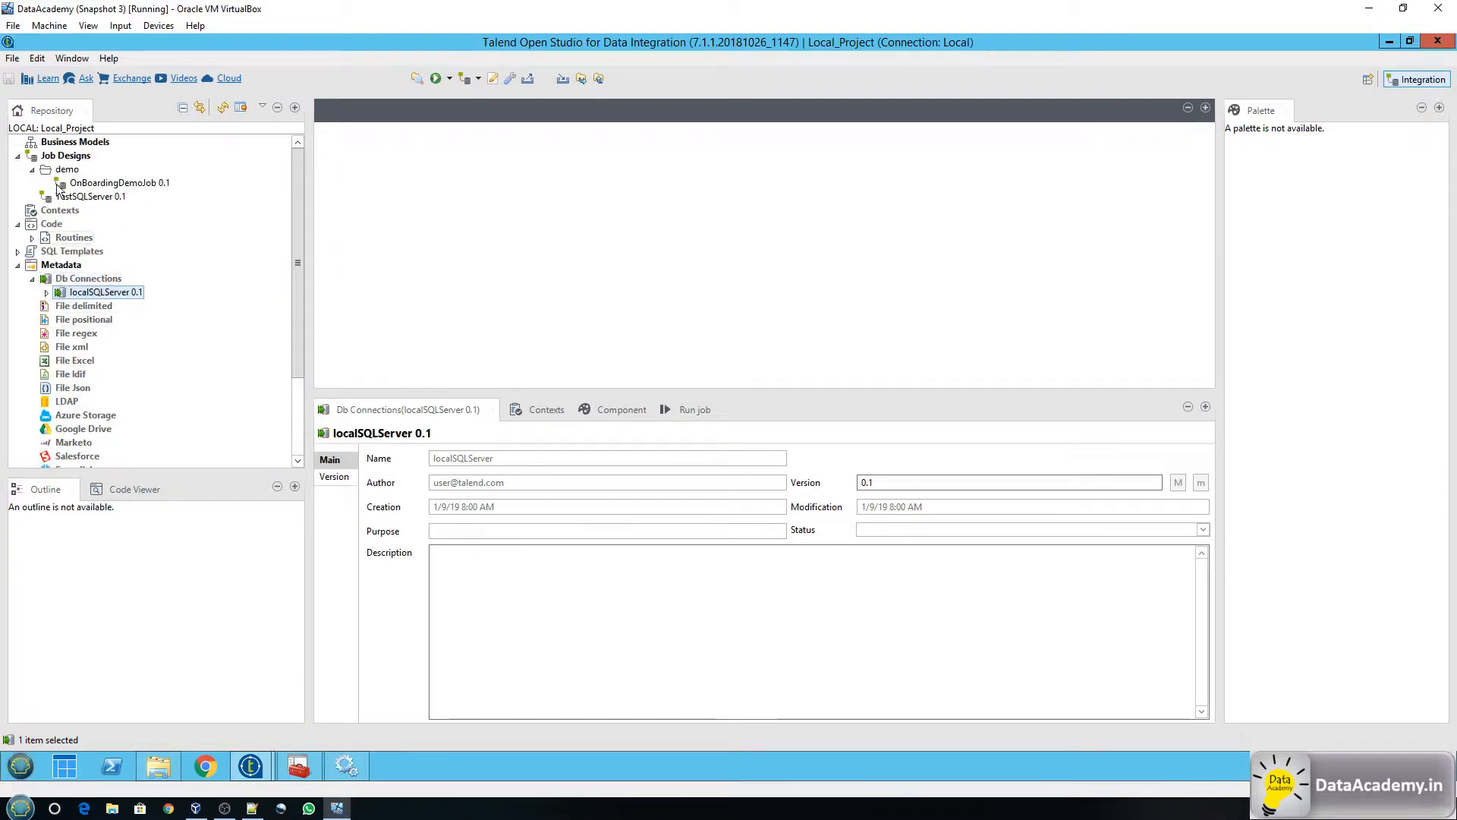
# Collapse the Code node and open the TestSQLServer job from Job Designs.
pyautogui.click(18, 156)
pyautogui.click(18, 183)
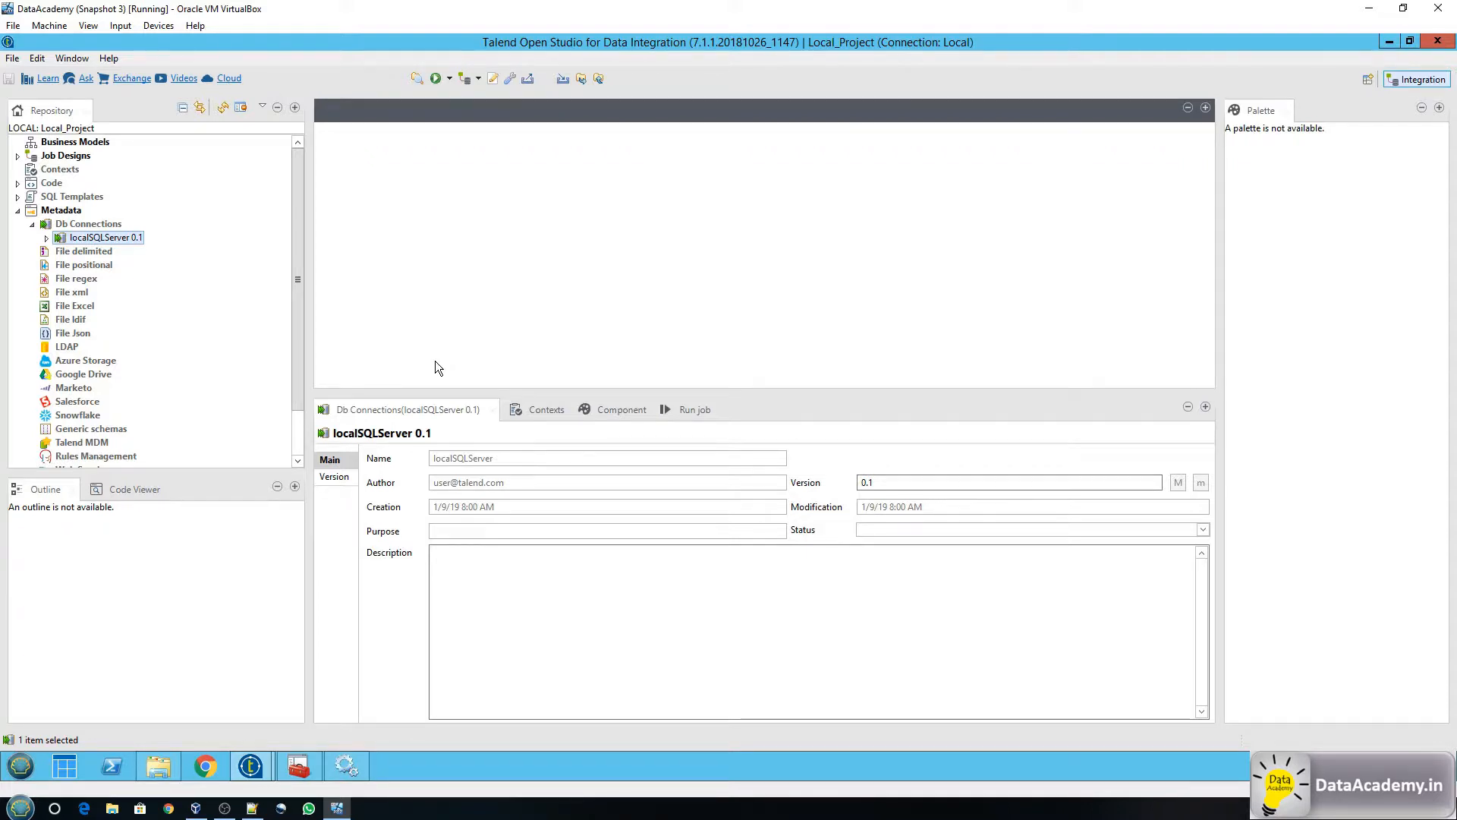
pyautogui.click(18, 156)
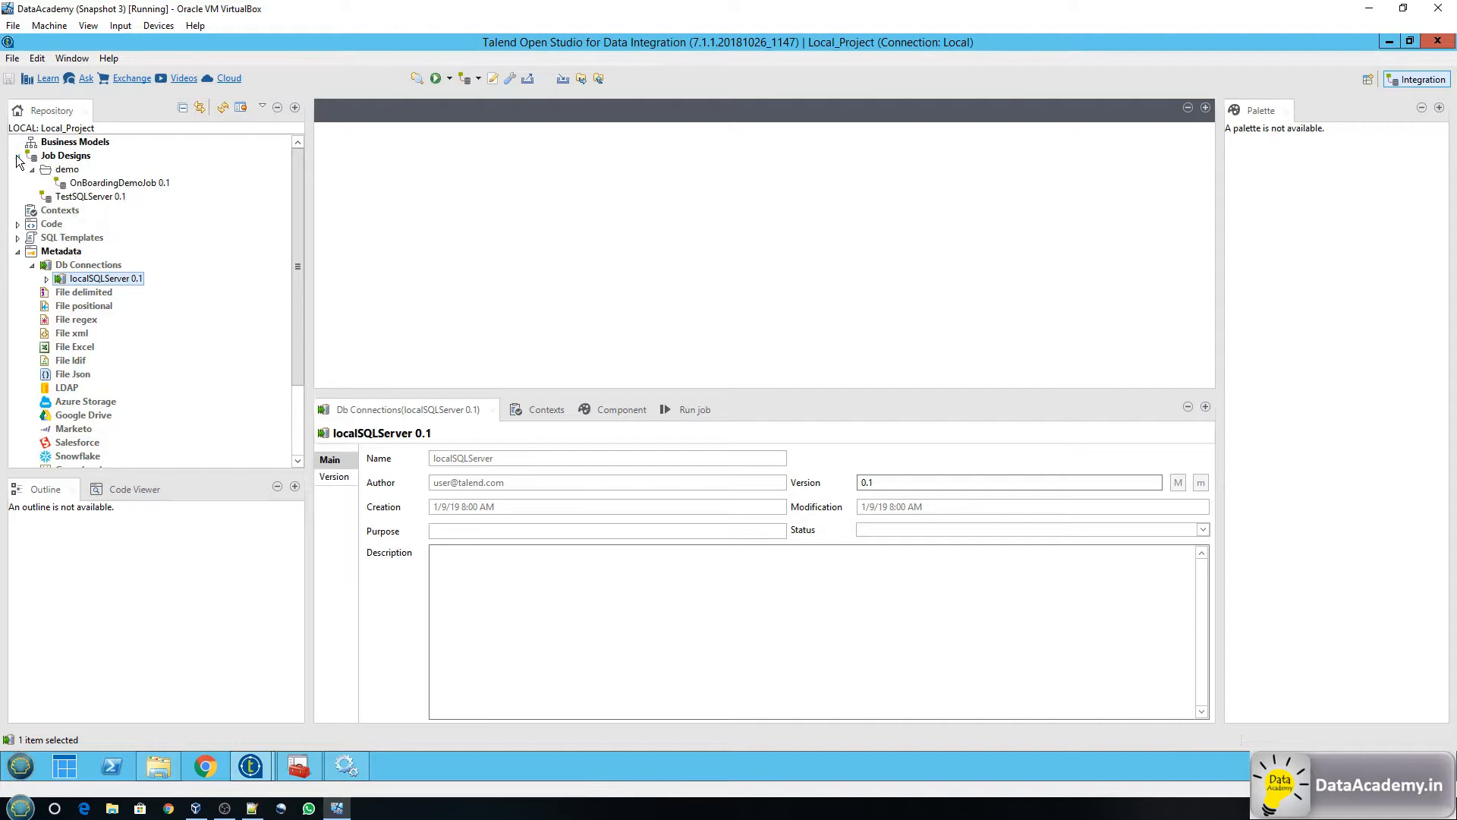
pyautogui.doubleClick(98, 198)
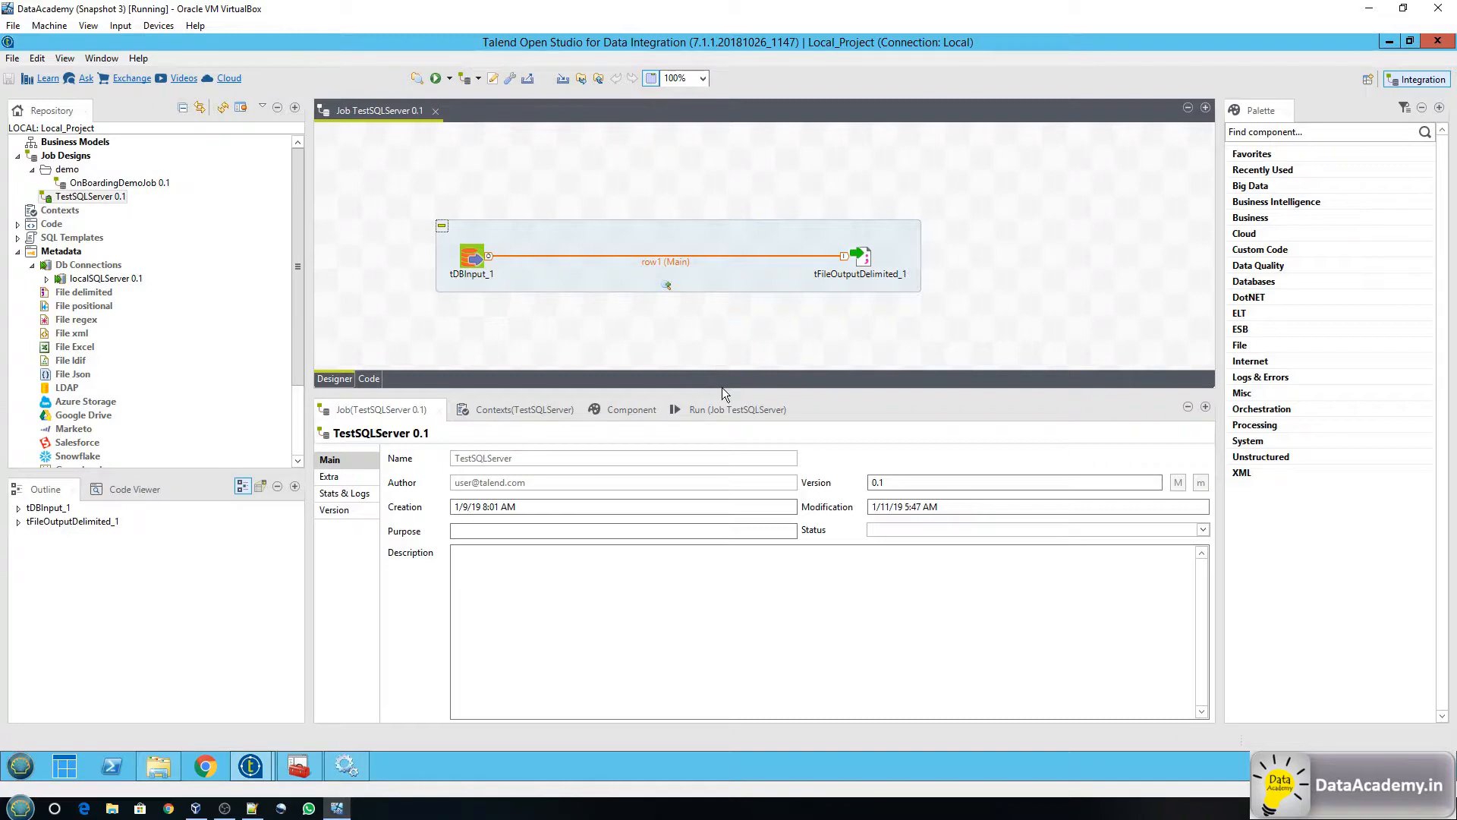
# Adjust the height of the design workspace and select the job's tDBInput_1 and tFileOutputDelimited_1 components in turn.
pyautogui.moveTo(721, 388); pyautogui.dragTo(722, 479)
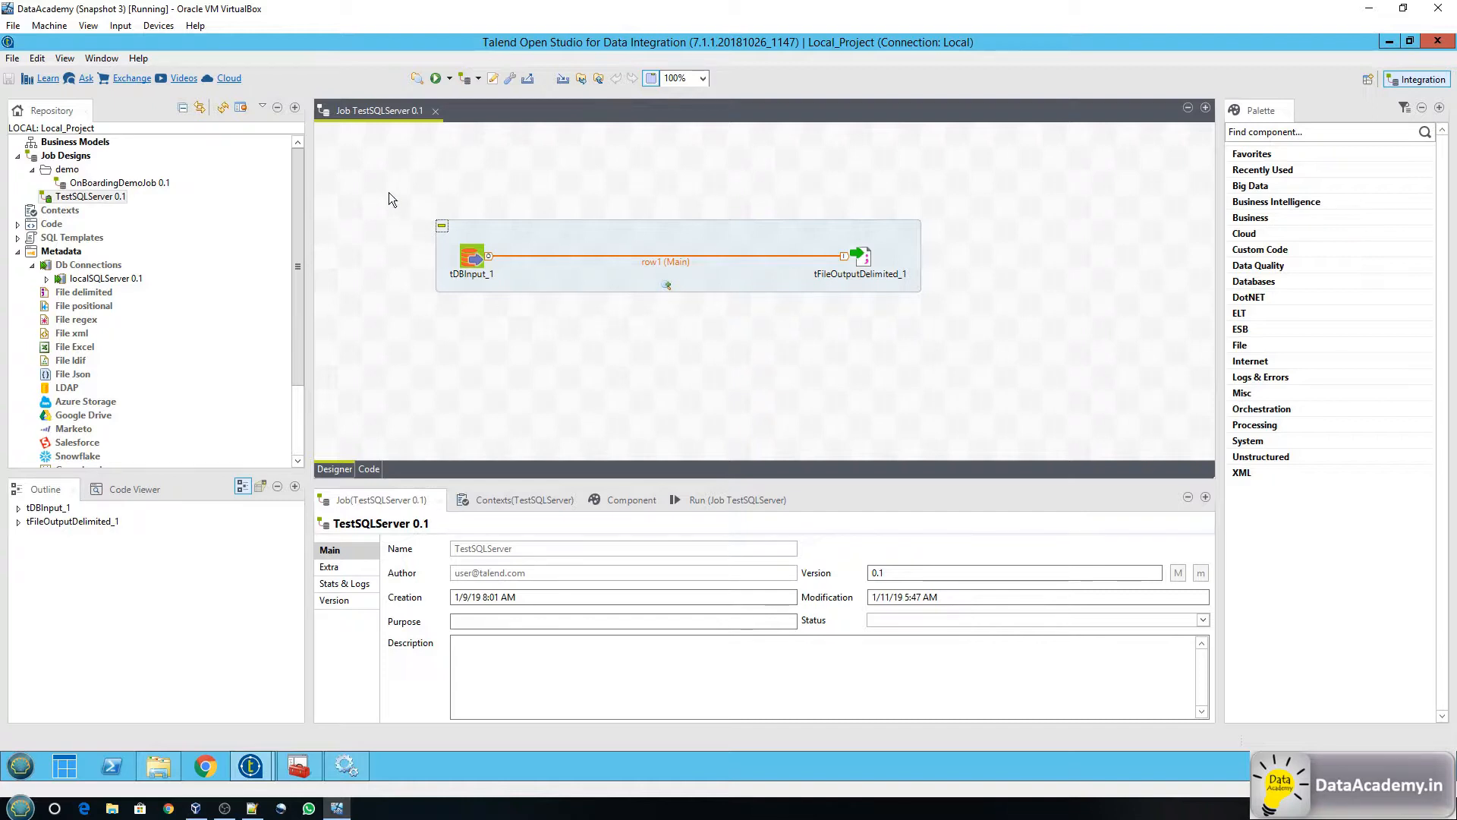
pyautogui.click(472, 257)
pyautogui.click(866, 258)
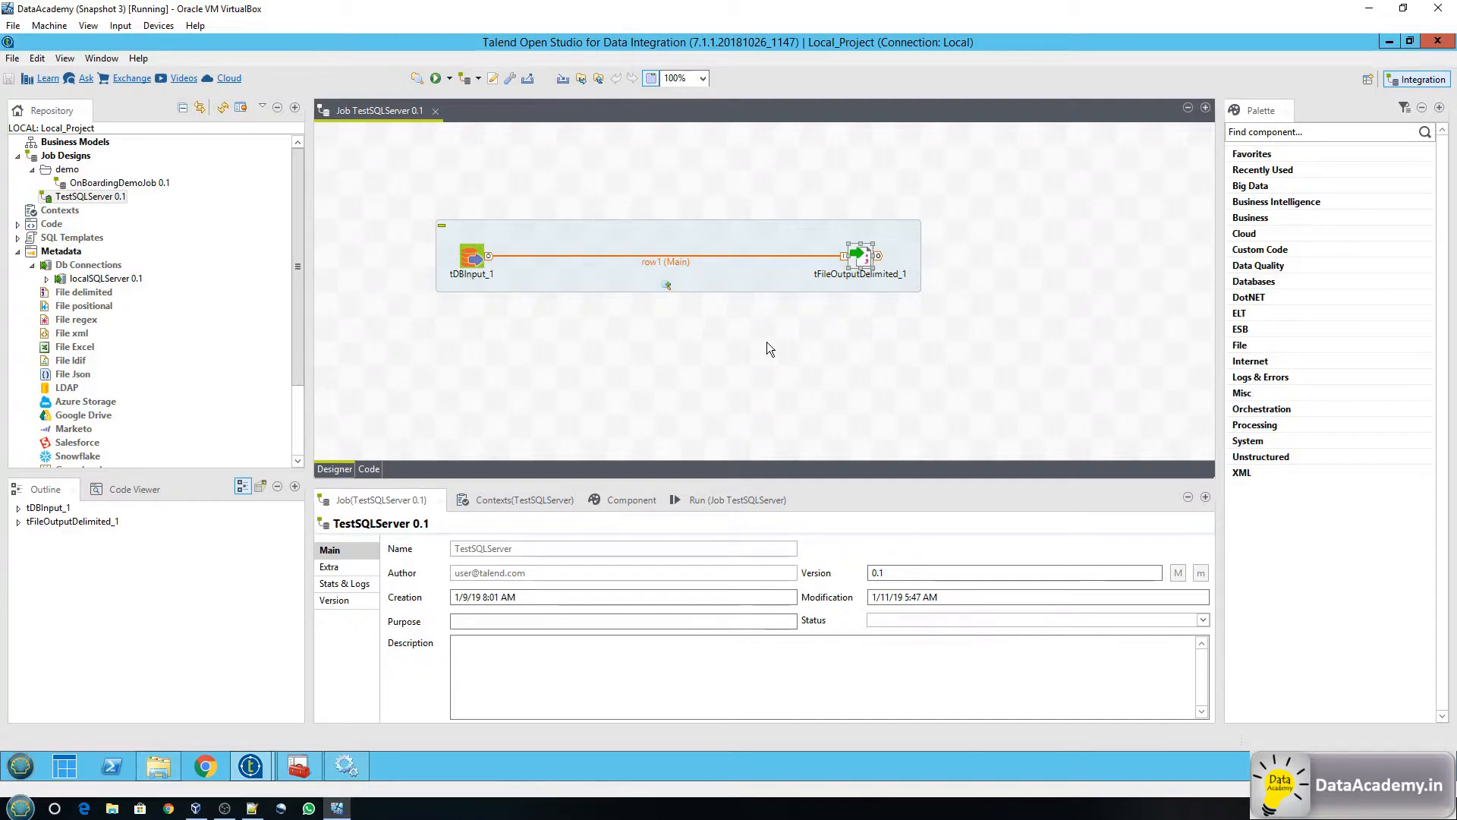
pyautogui.moveTo(763, 477); pyautogui.dragTo(563, 387)
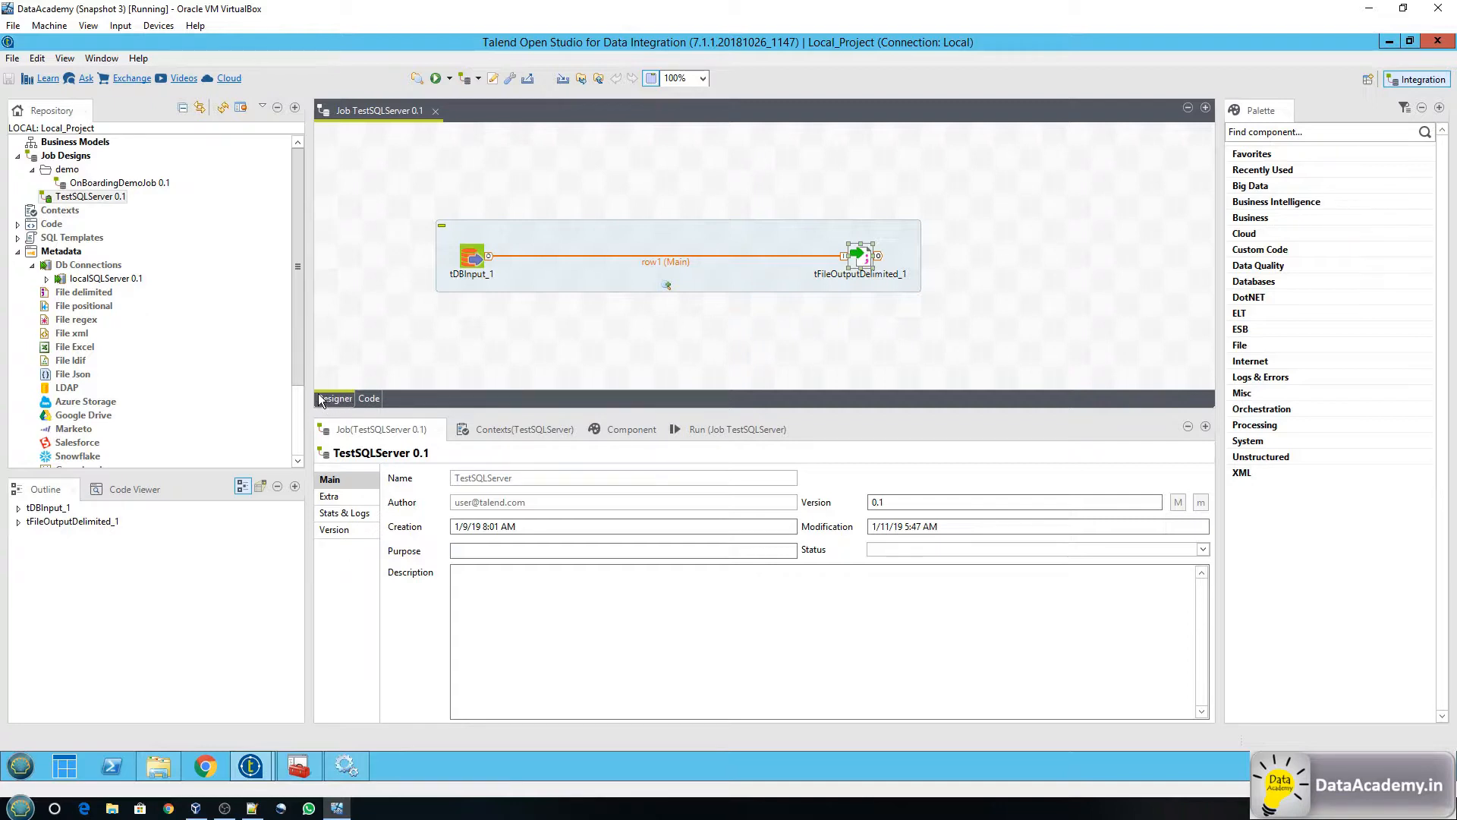
# Examine the opening part of the TestSQLServer job's generated Java code, and return to the graphical design view.
pyautogui.click(368, 398)
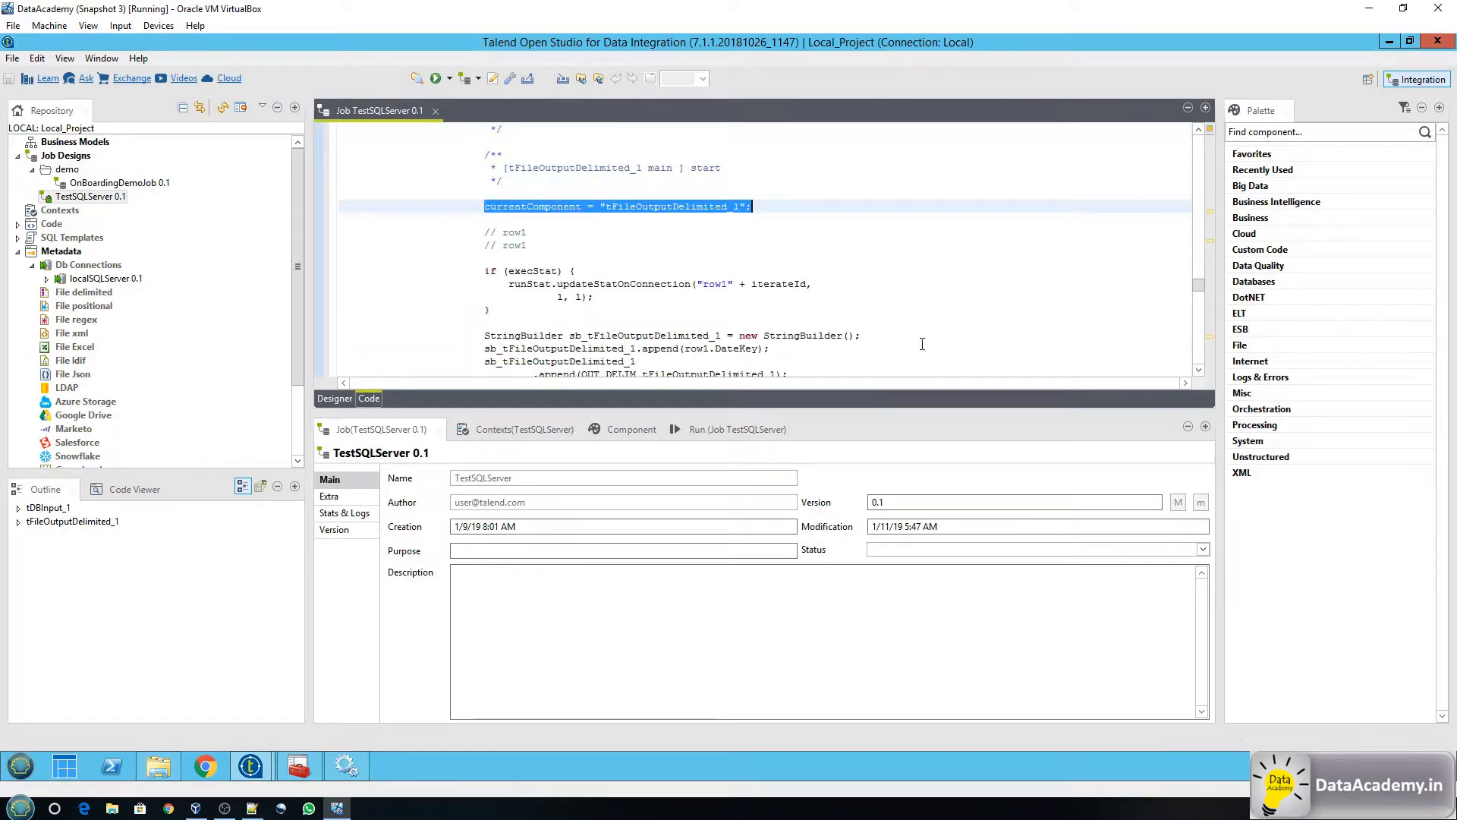
pyautogui.click(1017, 343)
pyautogui.moveTo(1200, 285); pyautogui.dragTo(1198, 140)
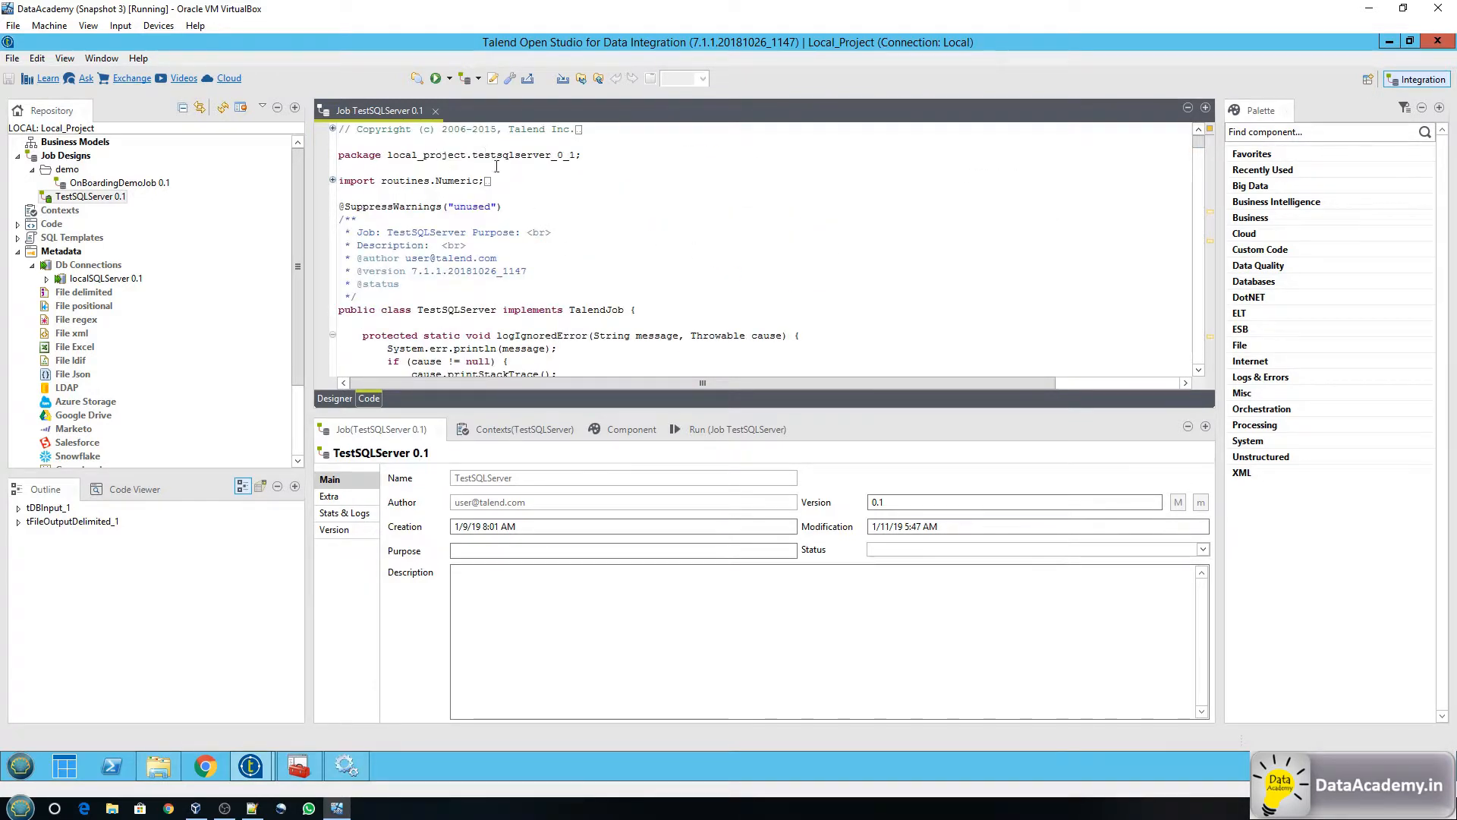
pyautogui.scroll(-1, 544, 295)
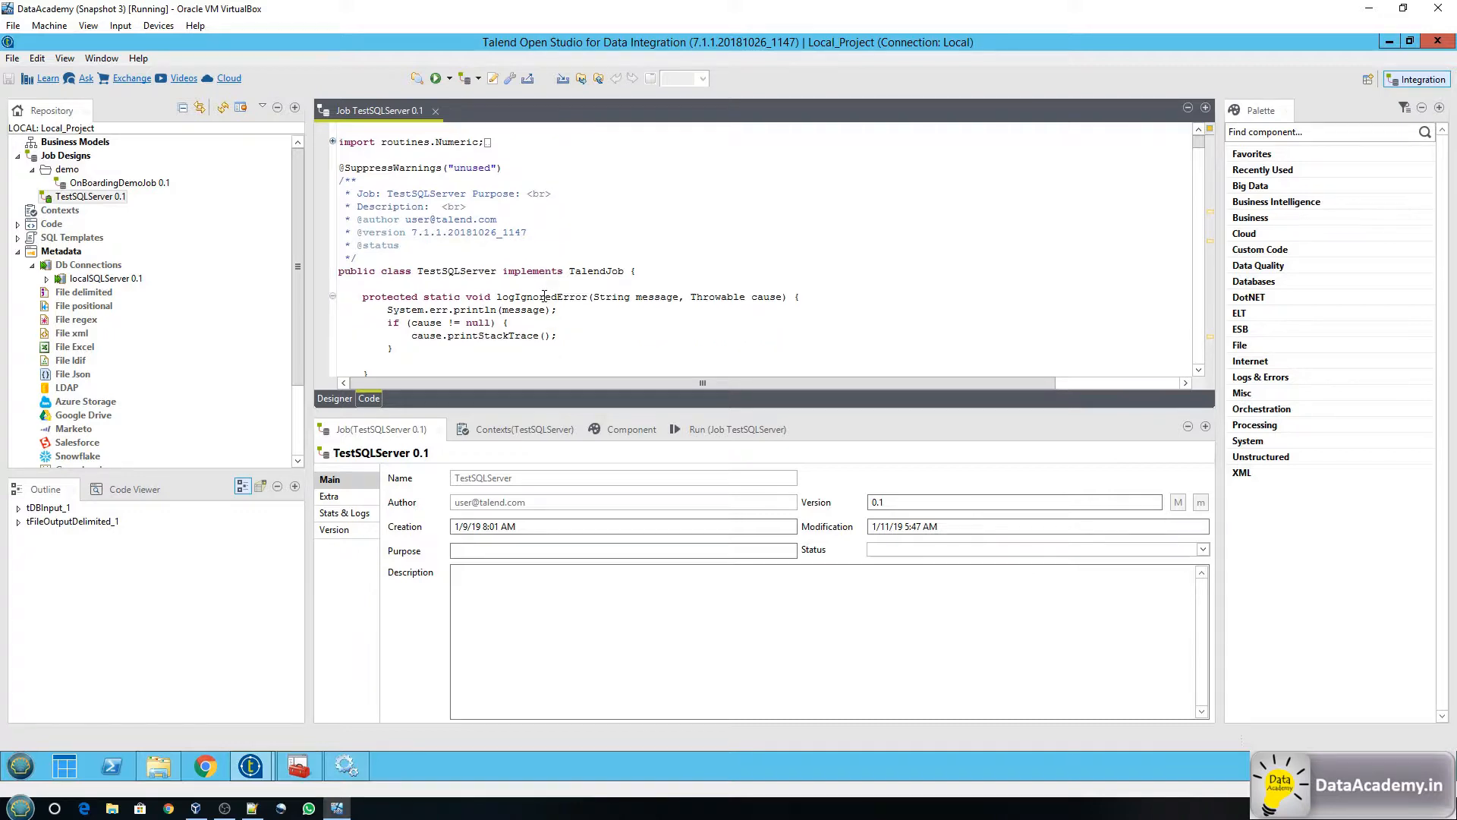
pyautogui.scroll(-1, 544, 295)
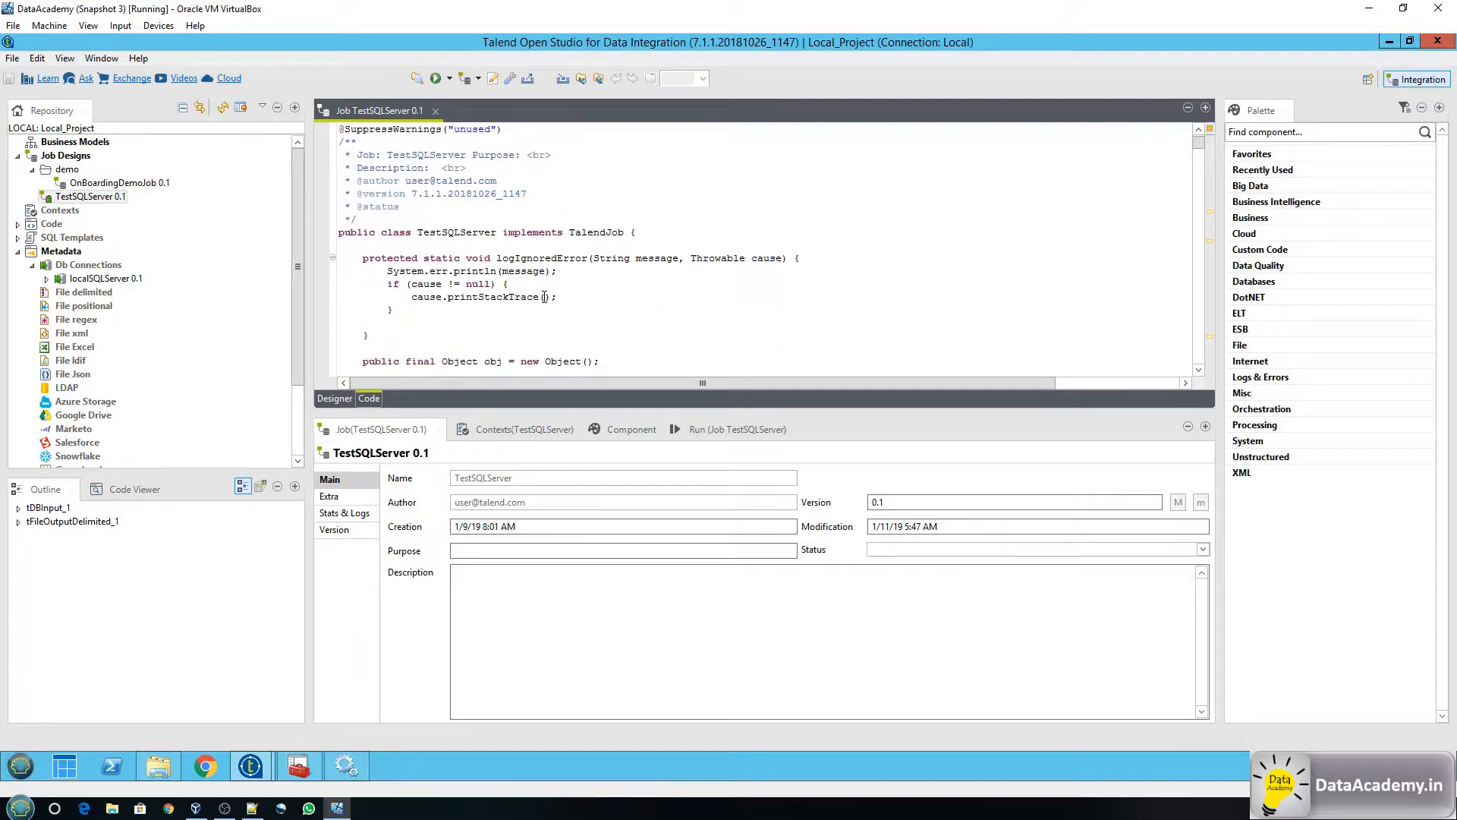
pyautogui.click(333, 398)
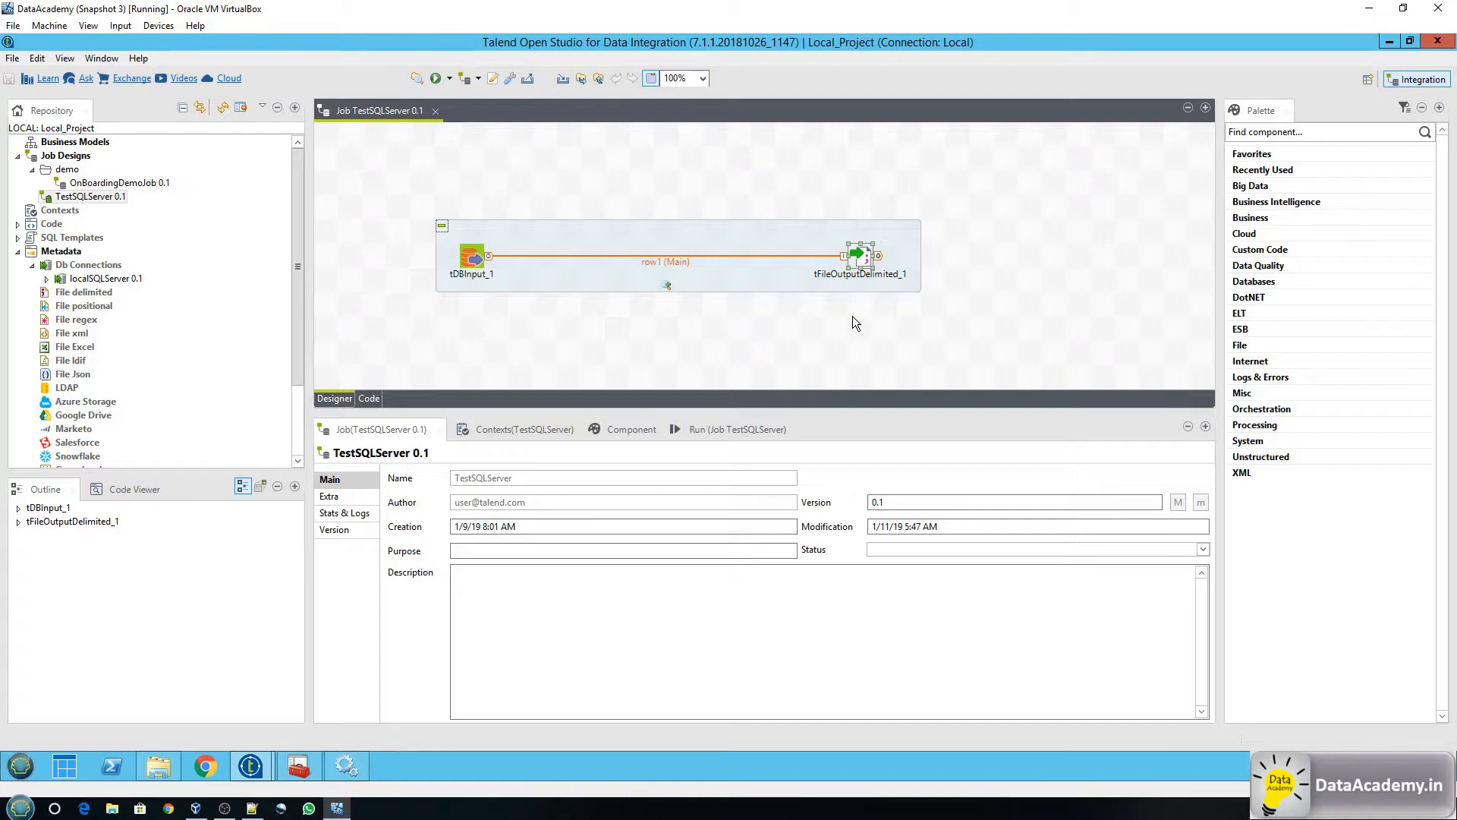
# Clear the component selection, review the generated code around the tFileOutputDelimited_1 main section, and go back to the job diagram.
pyautogui.click(704, 322)
pyautogui.click(371, 397)
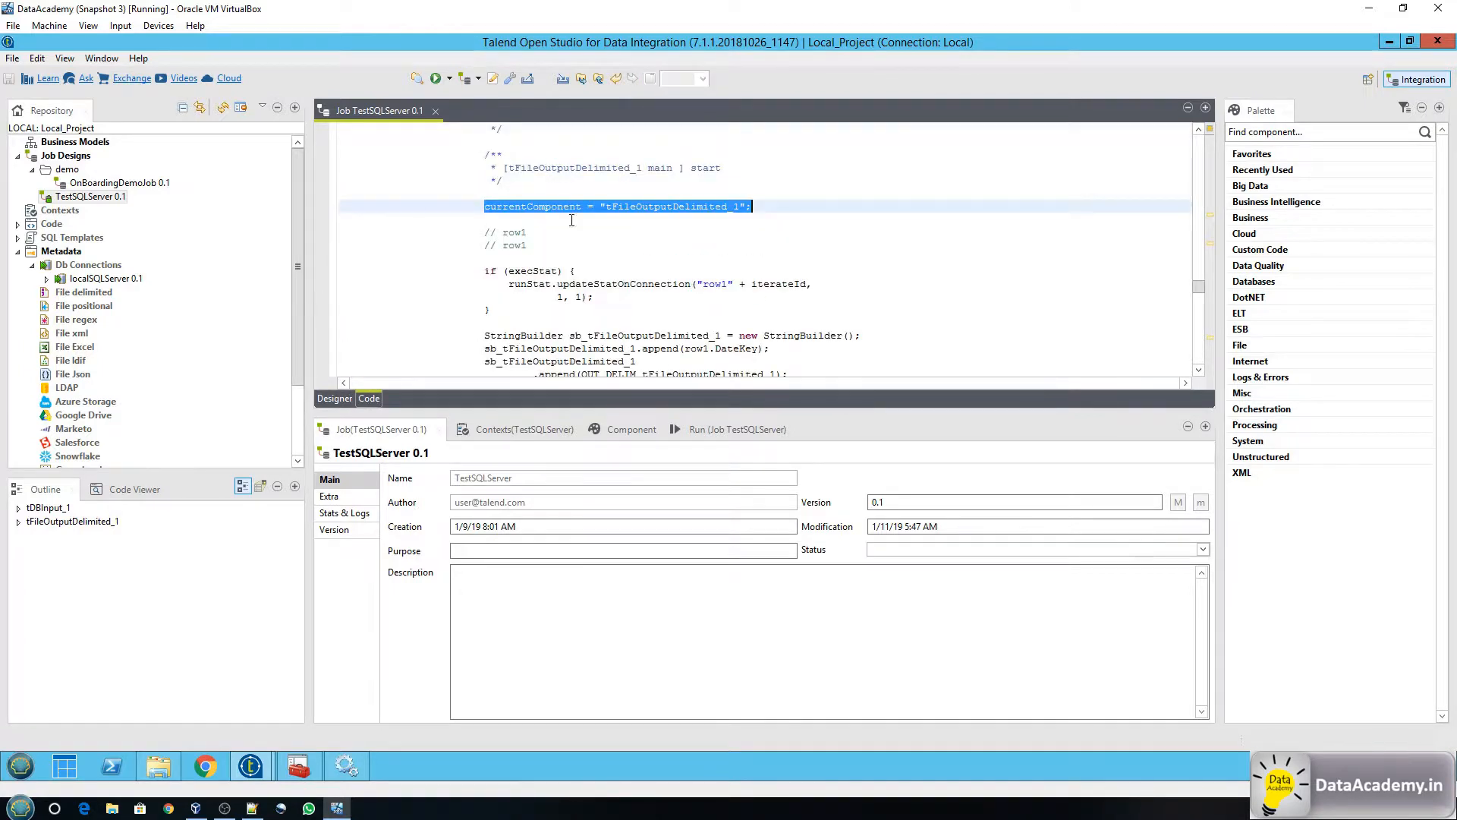
pyautogui.click(458, 297)
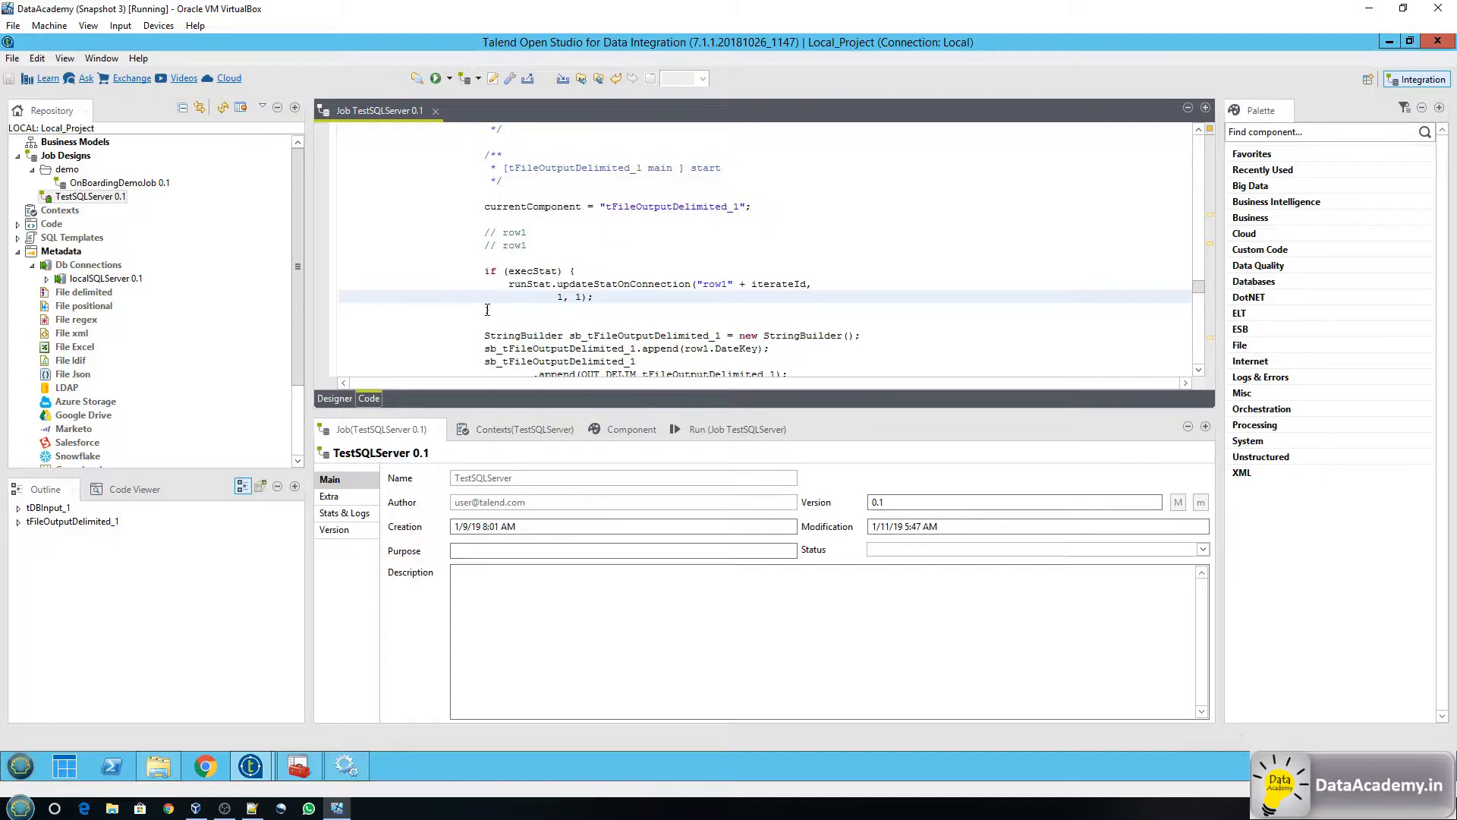
pyautogui.click(335, 400)
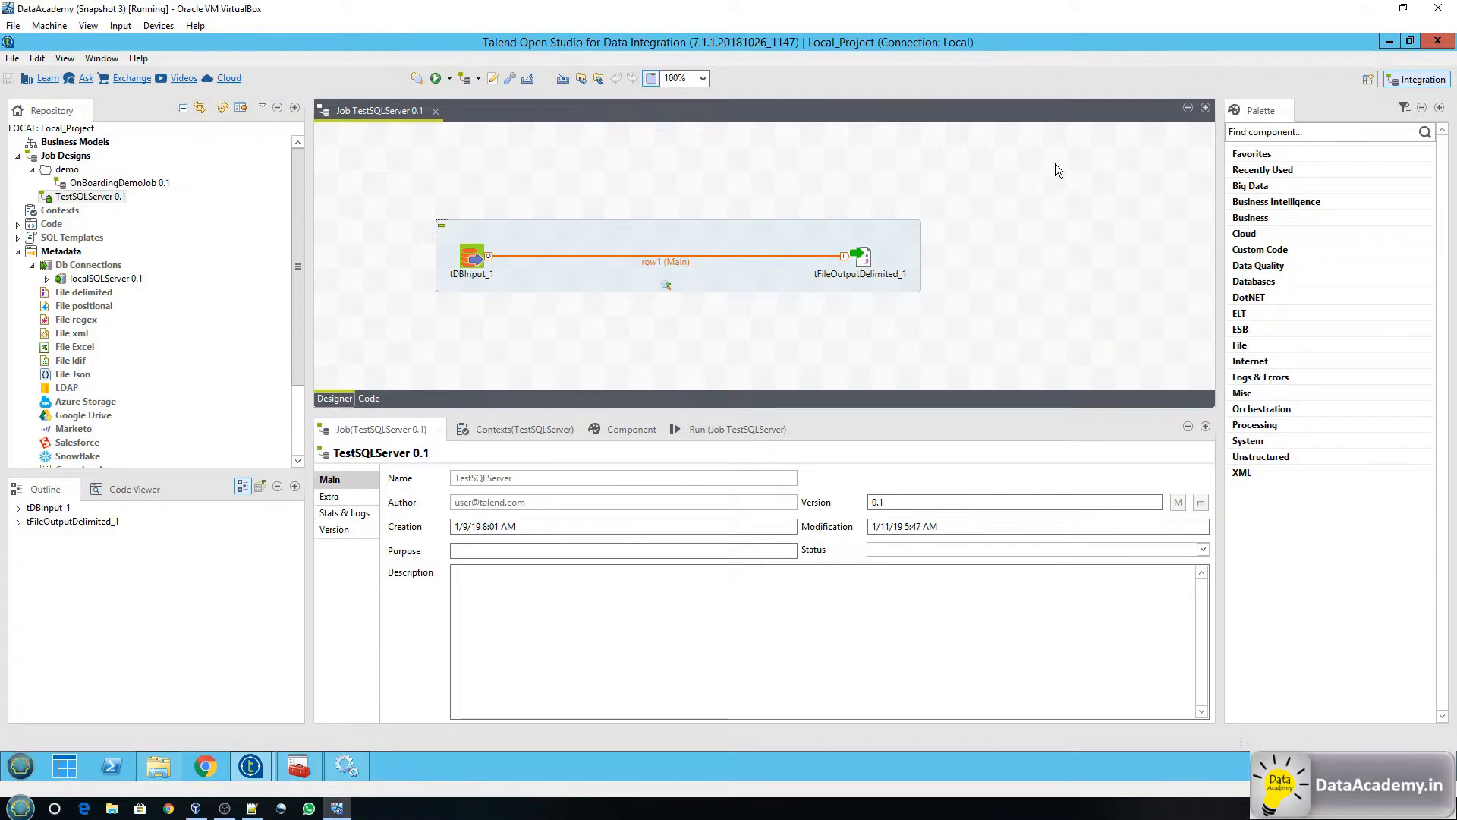
# Look at the component palette's search and the tDBInput_1 and tFileOutputDelimited_1 components used in the job.
pyautogui.click(1296, 128)
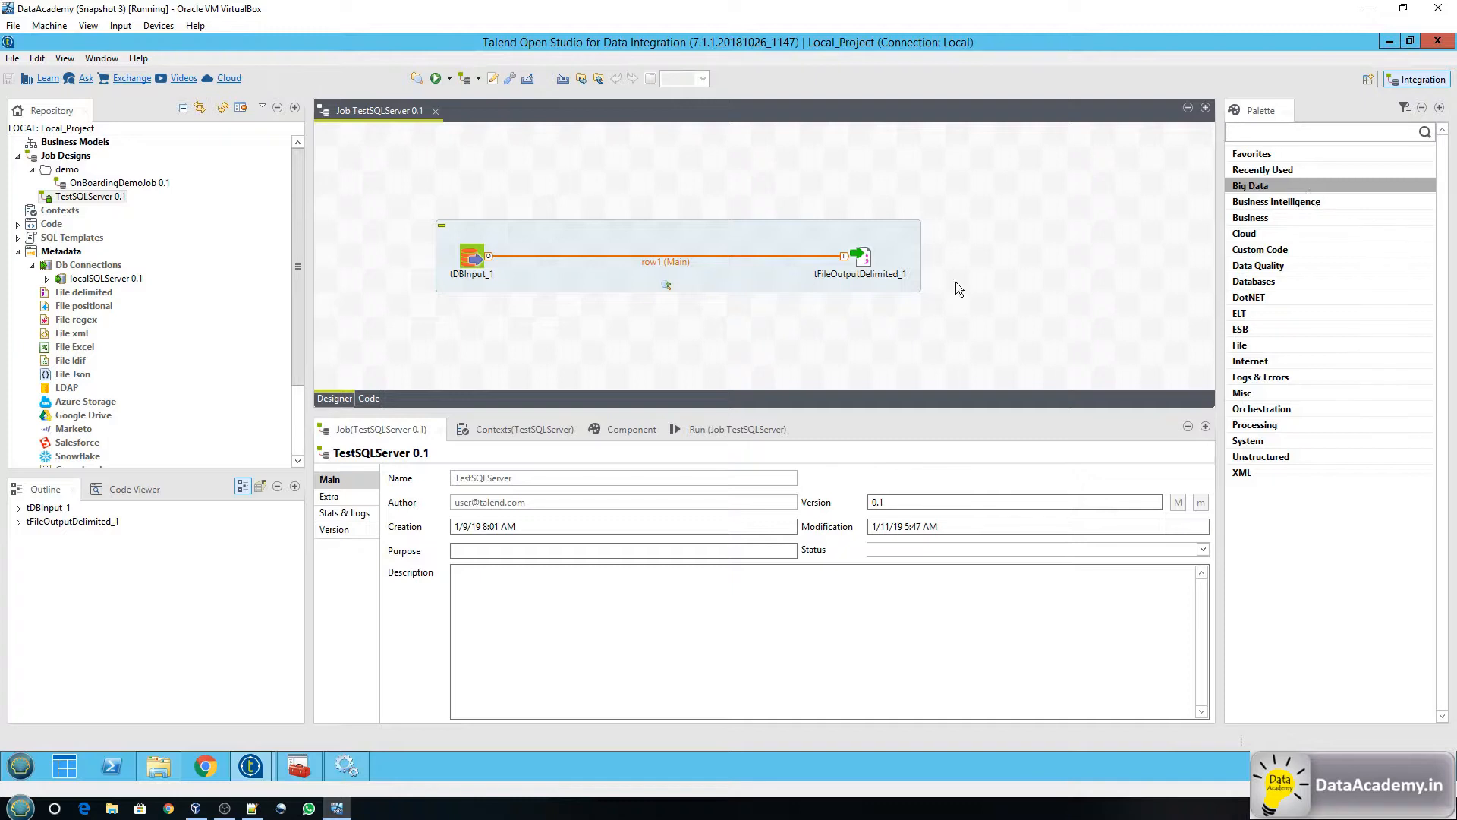
pyautogui.click(474, 262)
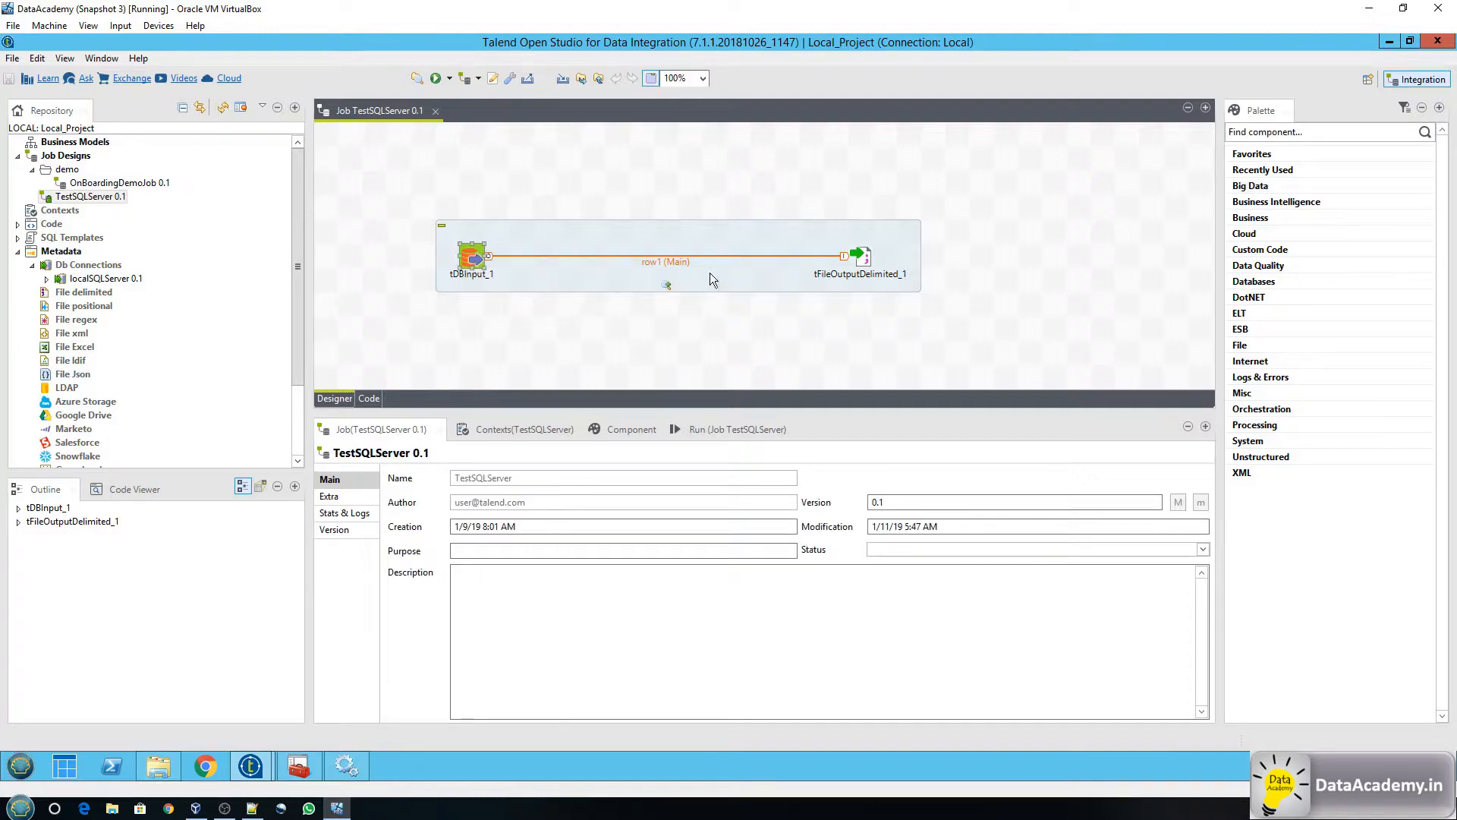
pyautogui.click(869, 275)
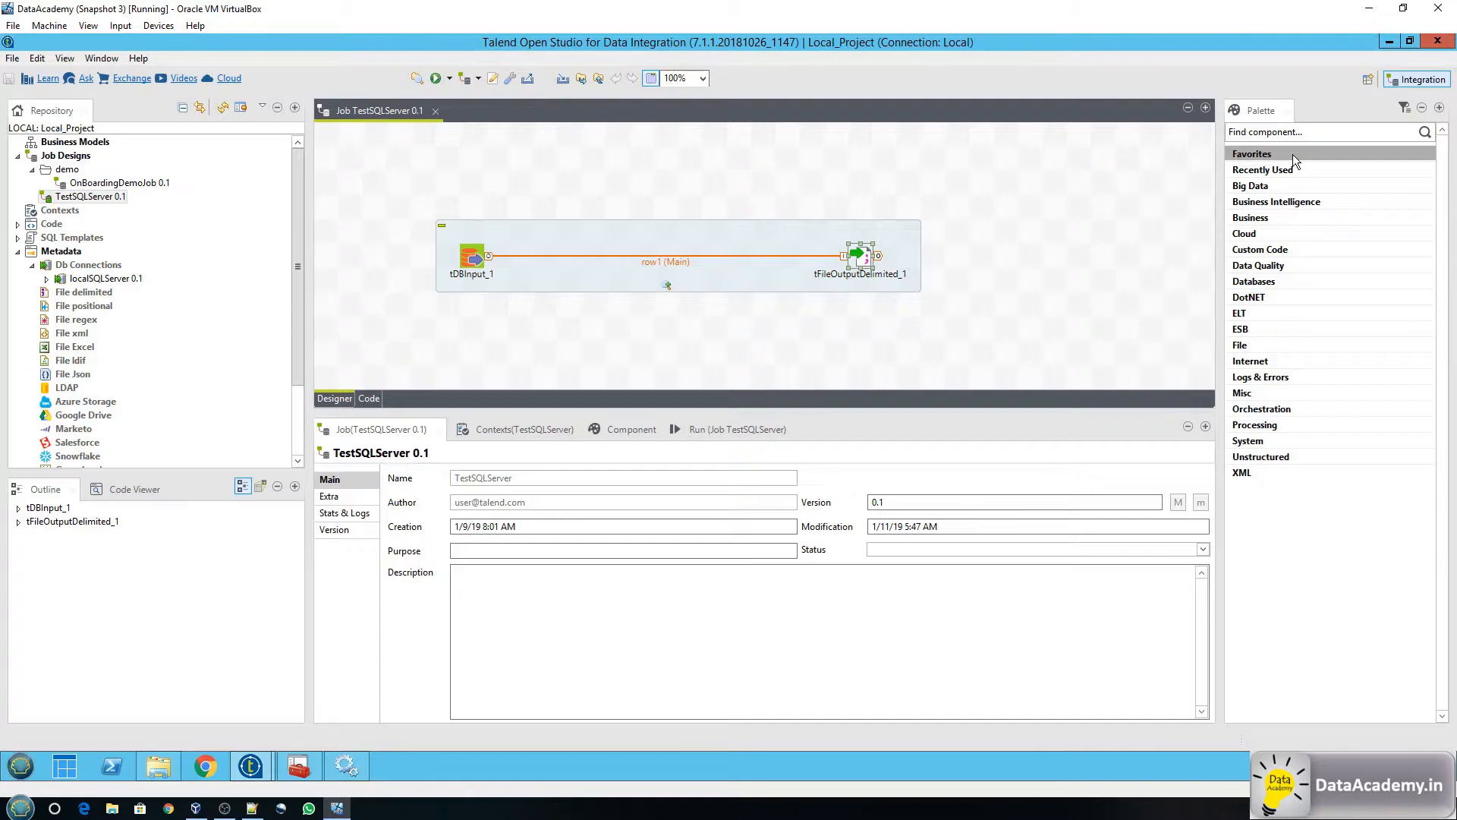
# Look through the DB Common components in the palette's Databases category and collapse that group.
pyautogui.click(1304, 281)
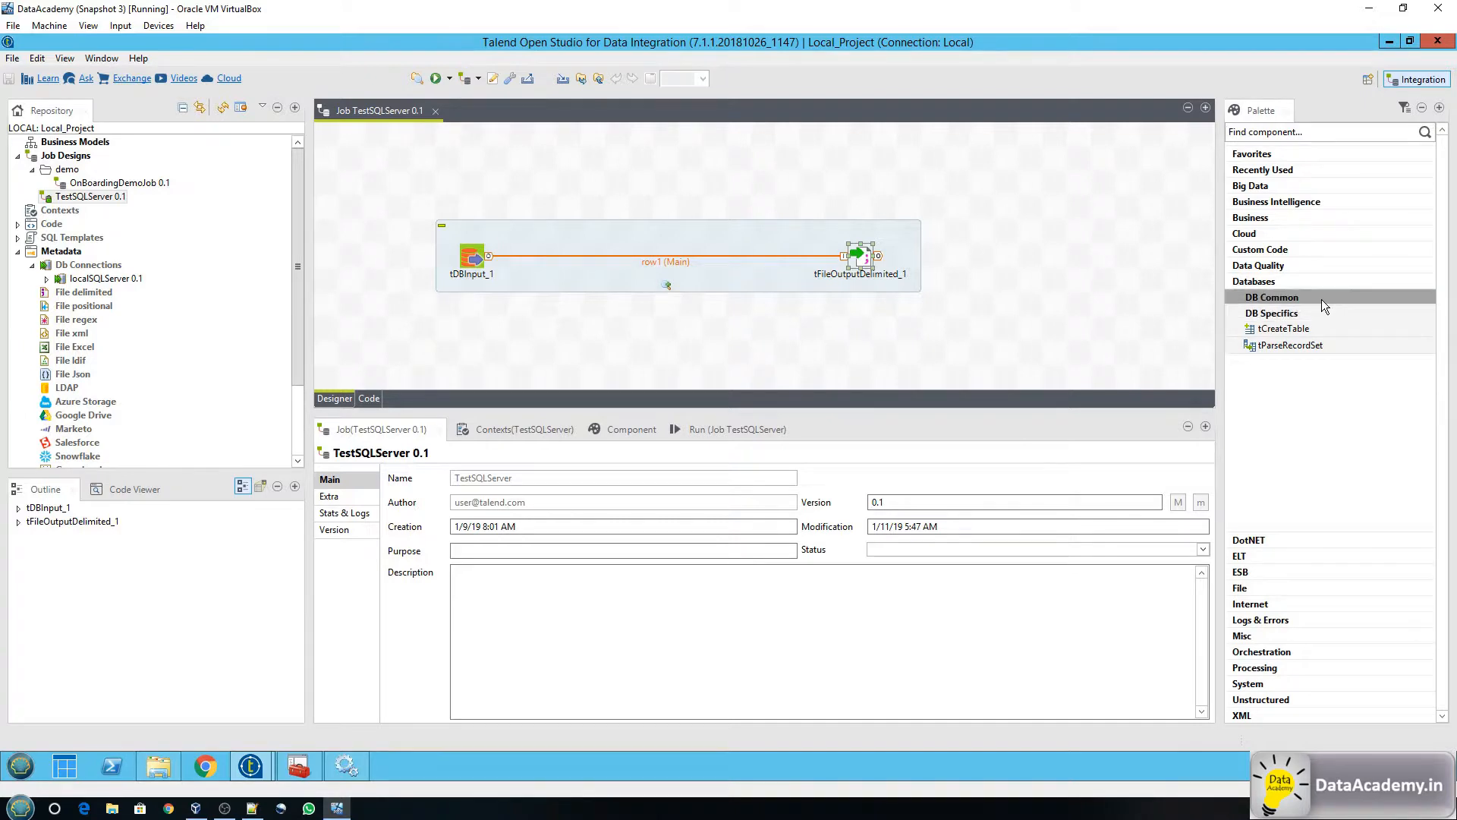
pyautogui.click(1322, 299)
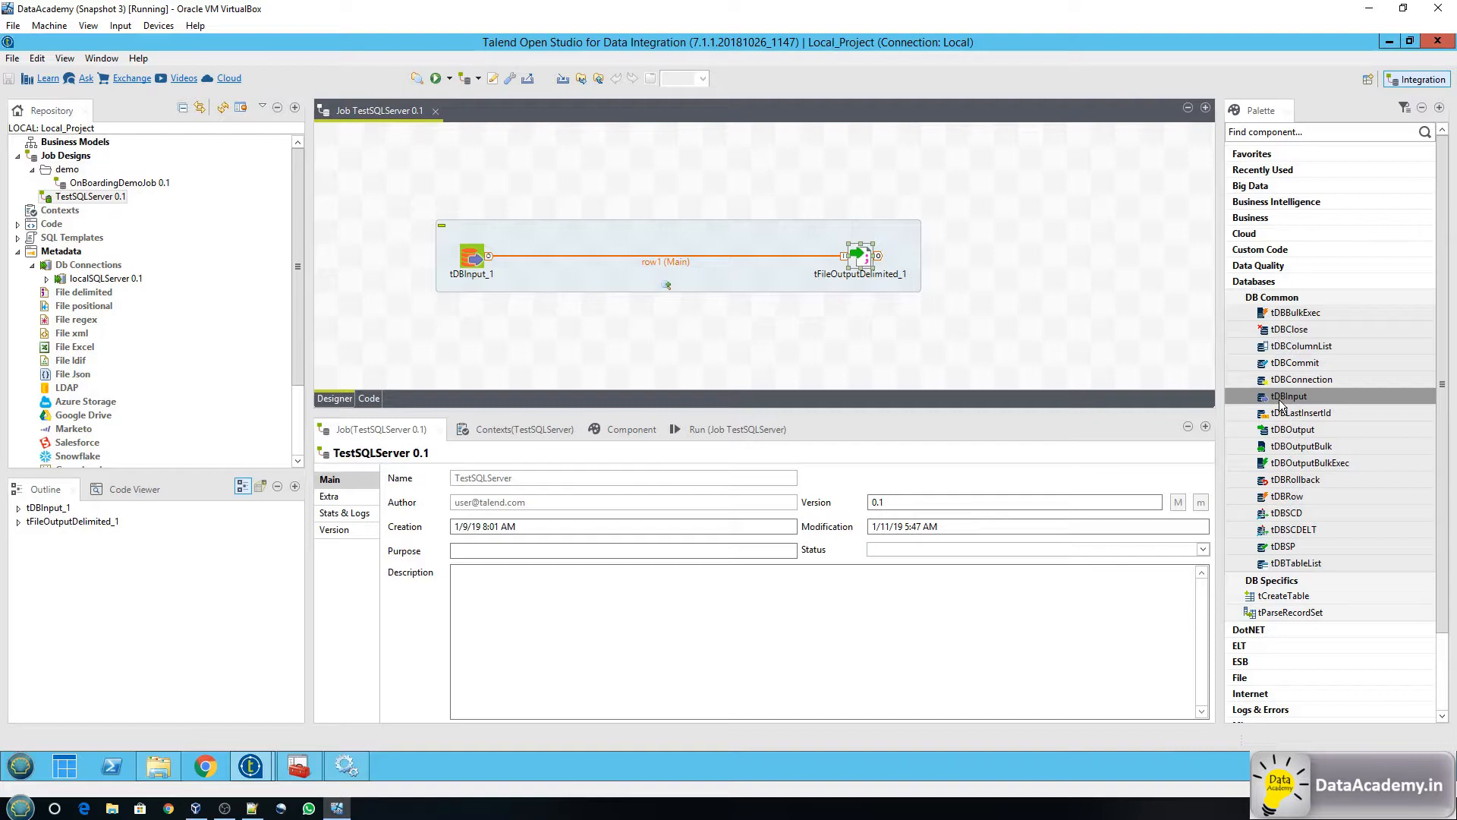
pyautogui.click(1293, 300)
# Expand DB Specifics and its MS SQL Server group in the palette, and look through the SQL Server components.
pyautogui.click(1286, 313)
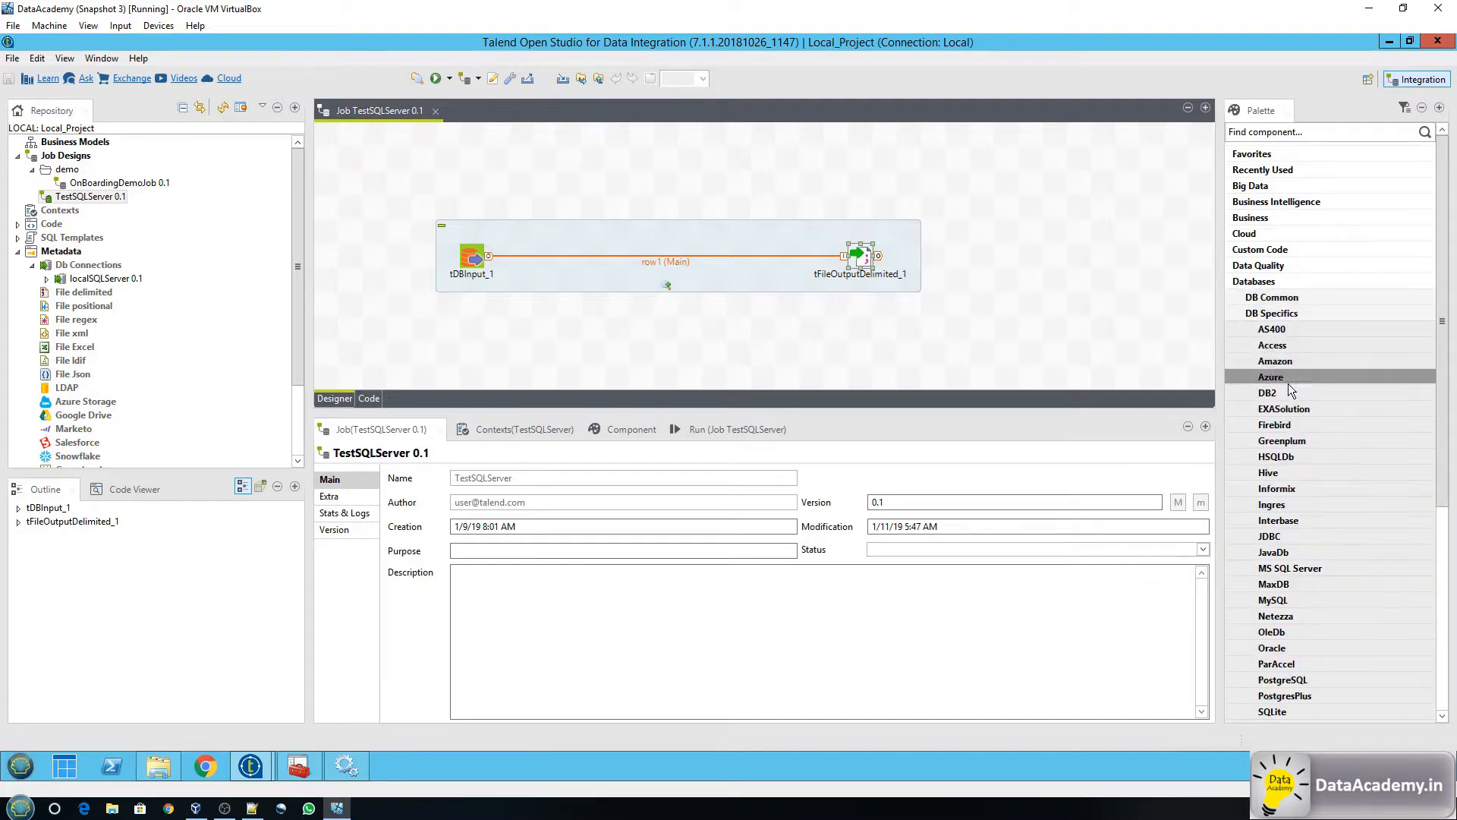
pyautogui.scroll(-2, 1303, 458)
pyautogui.click(1307, 482)
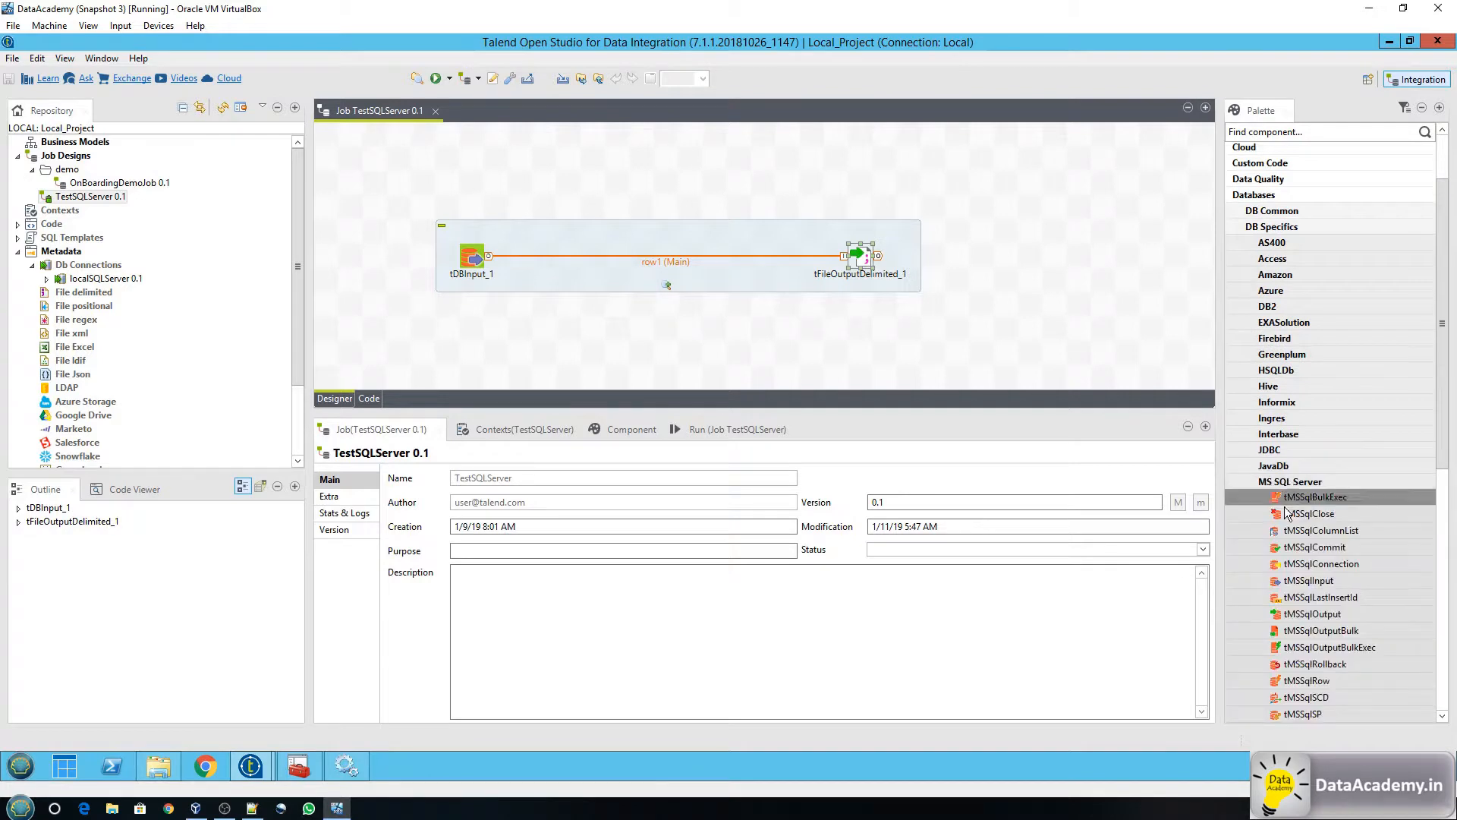
pyautogui.scroll(-4, 1290, 521)
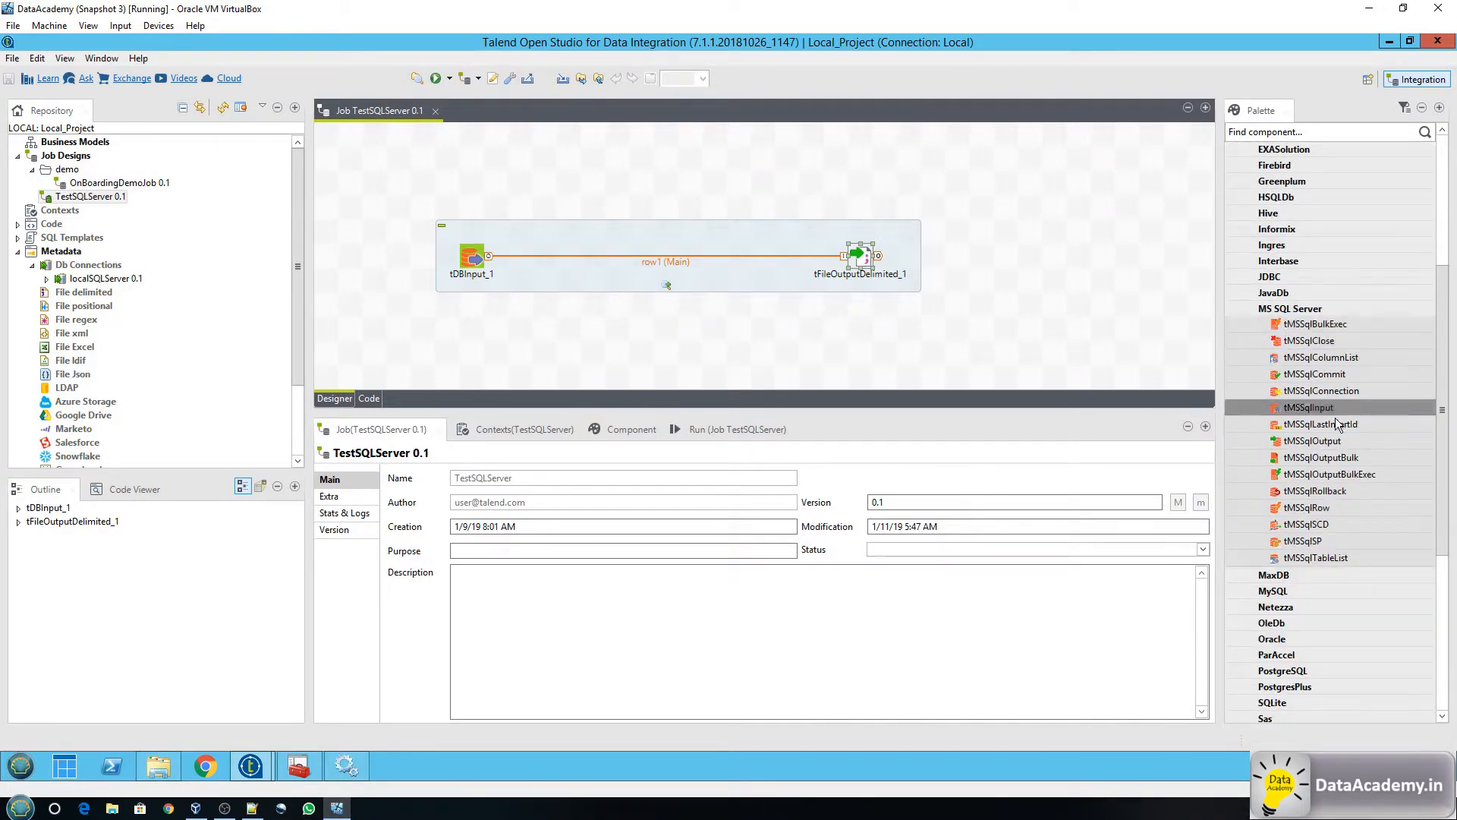
pyautogui.scroll(4, 1336, 421)
pyautogui.scroll(2, 1321, 379)
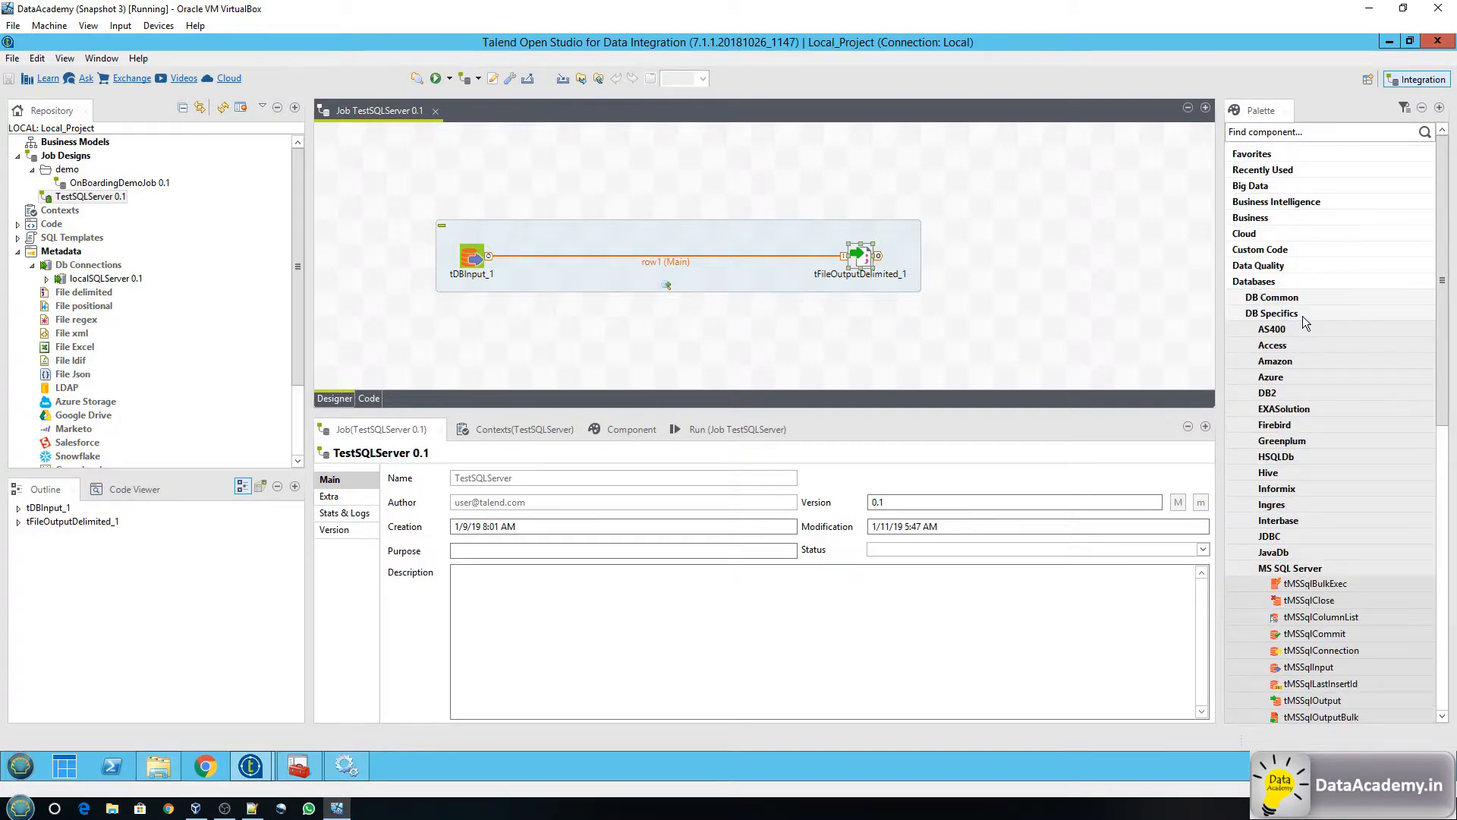
# Look through the remaining MS SQL Server components in the palette and collapse the Databases category.
pyautogui.scroll(-6, 1303, 316)
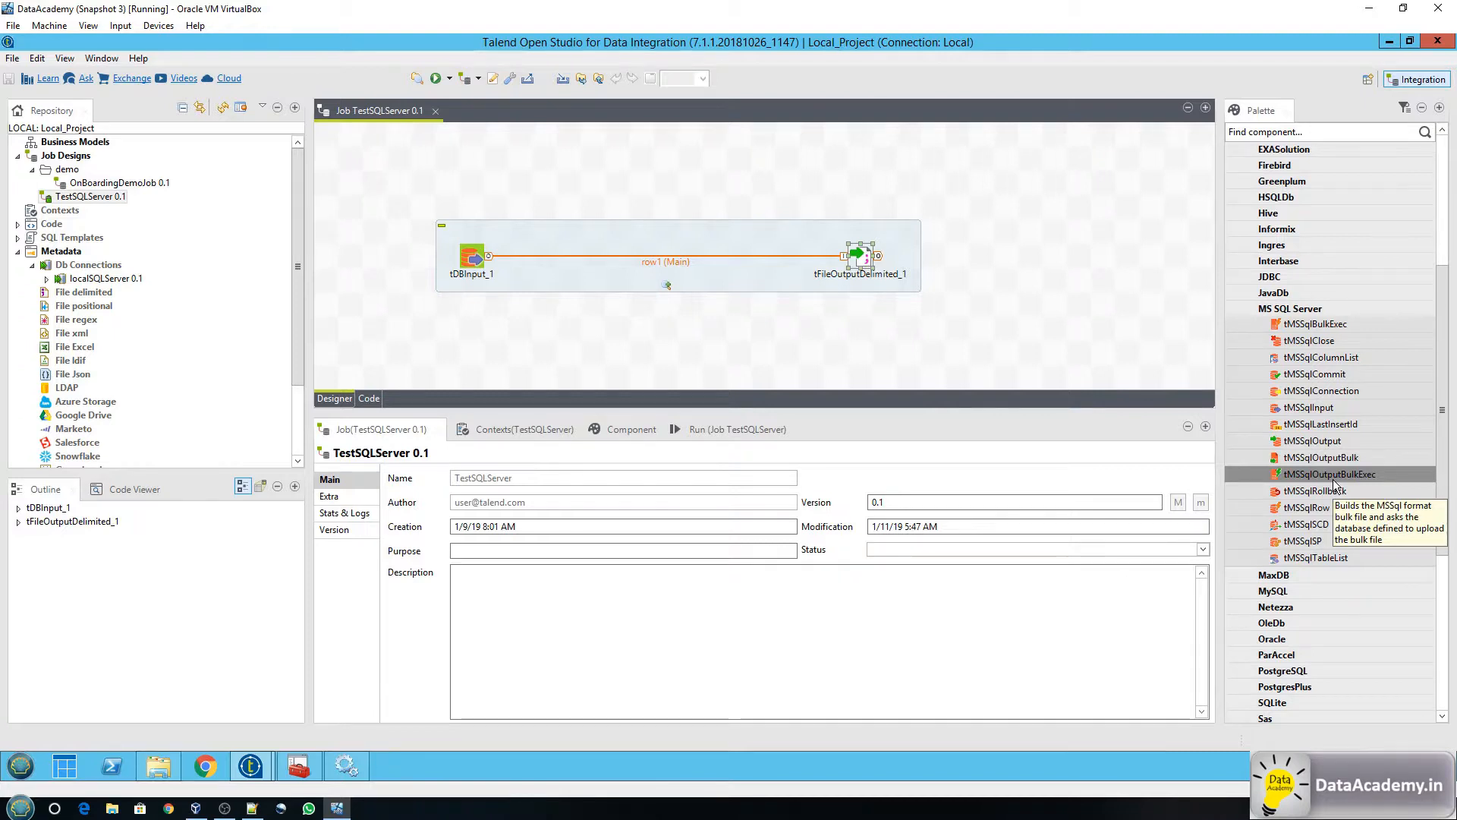
pyautogui.scroll(6, 1333, 480)
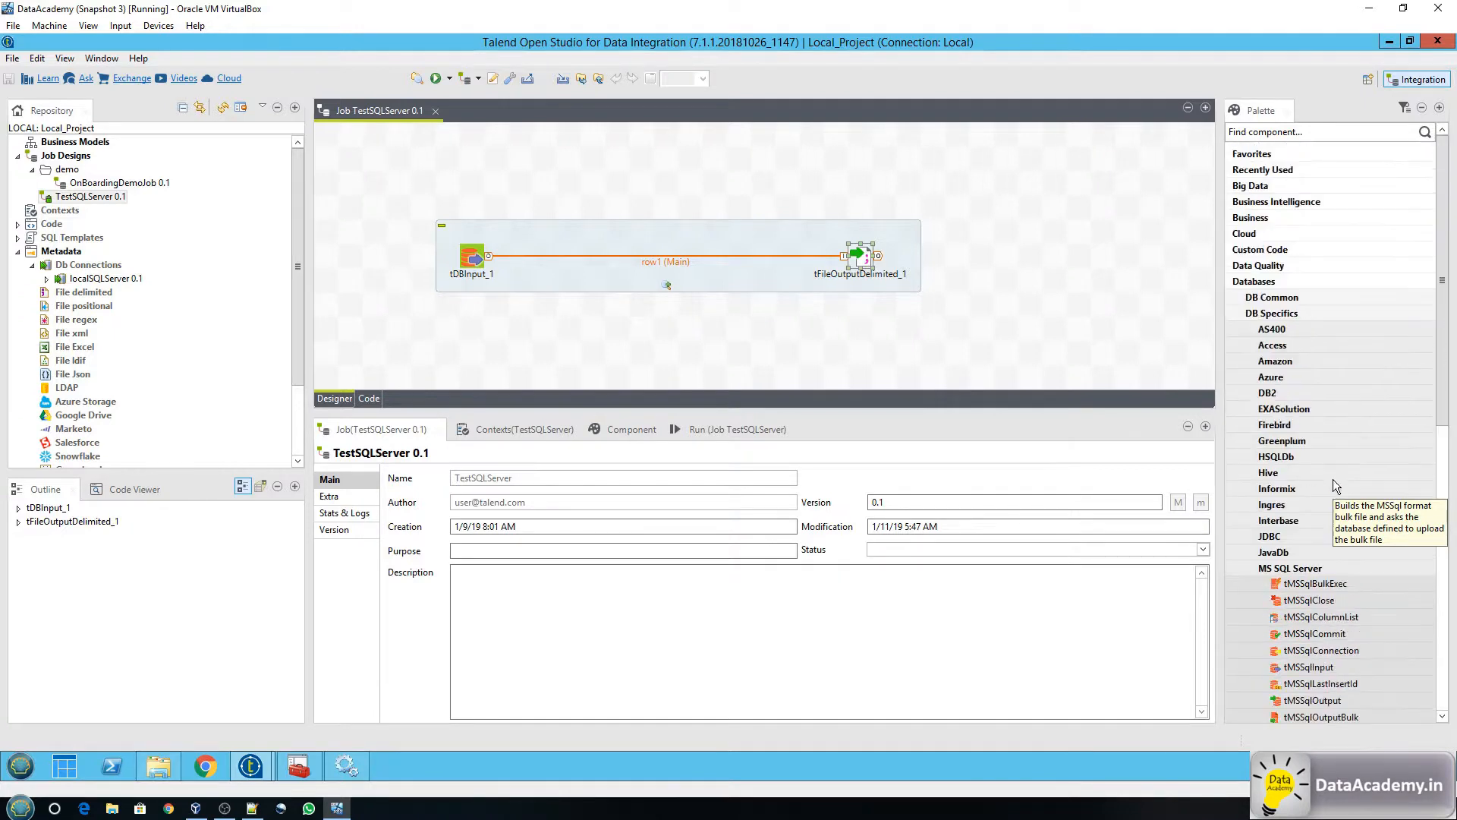
pyautogui.click(1305, 284)
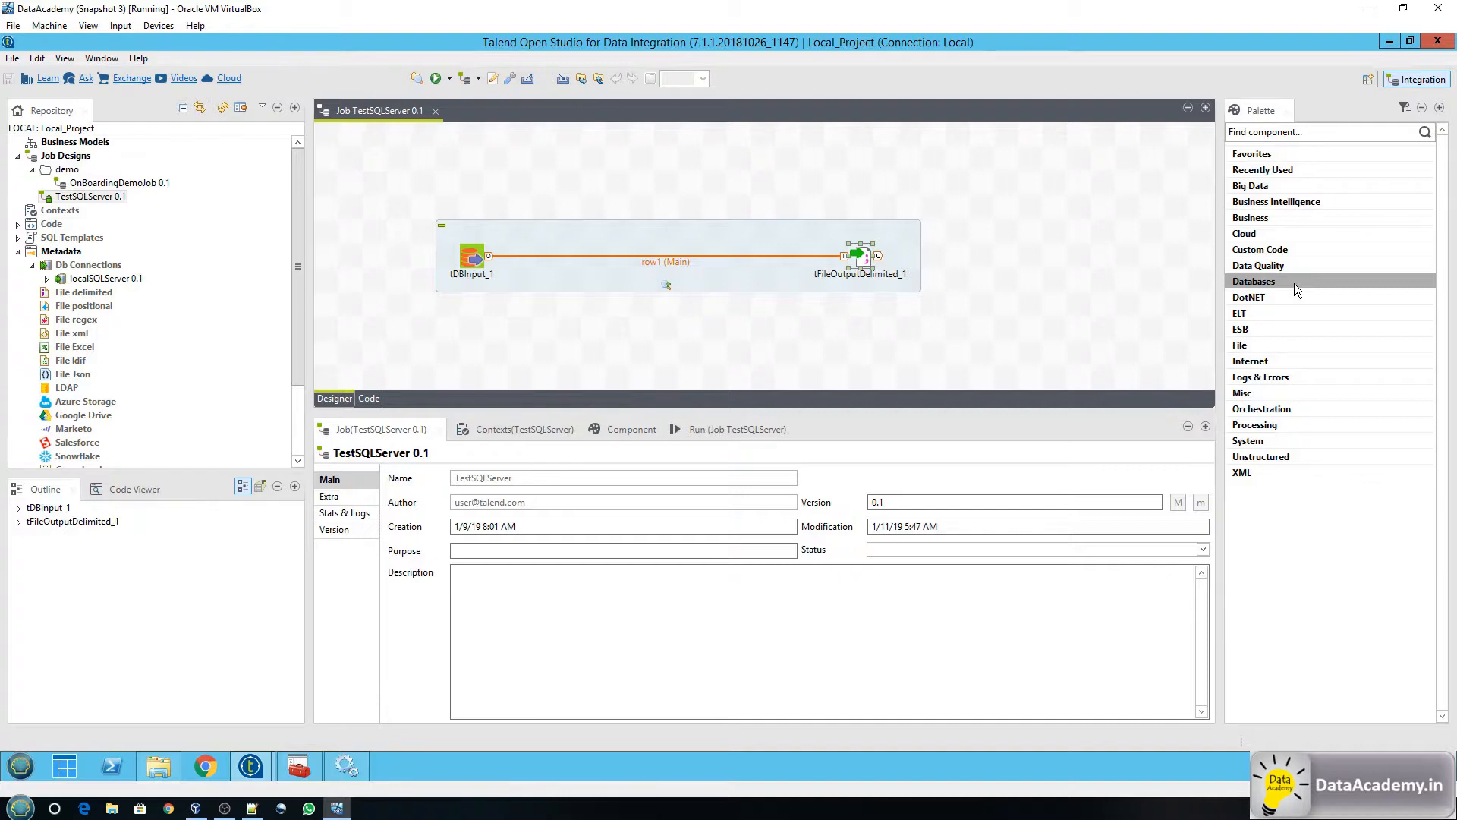
# Expand the palette's File category and its Input group, look through the file input components, and collapse File.
pyautogui.click(1306, 348)
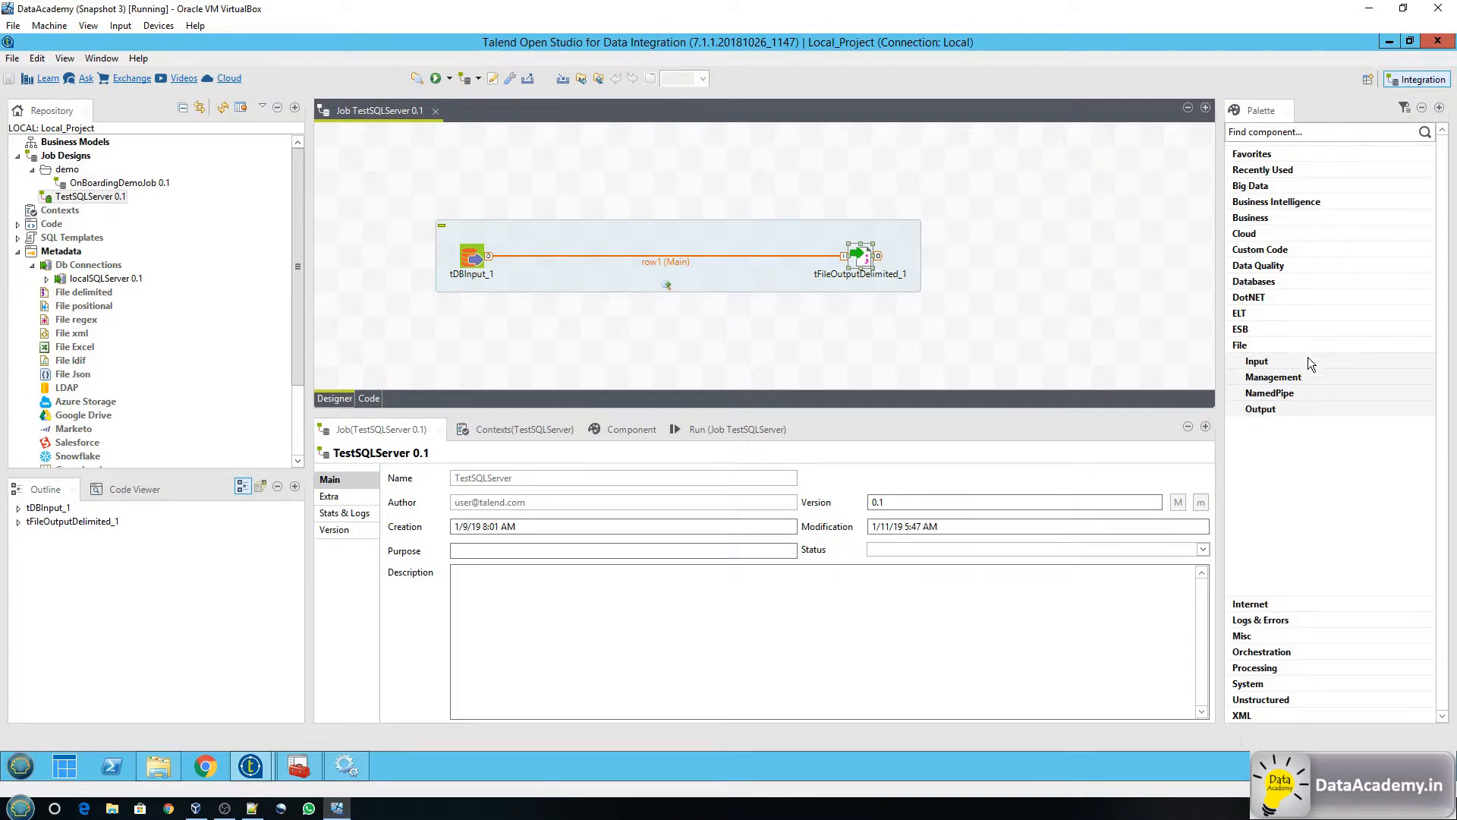
pyautogui.click(1309, 362)
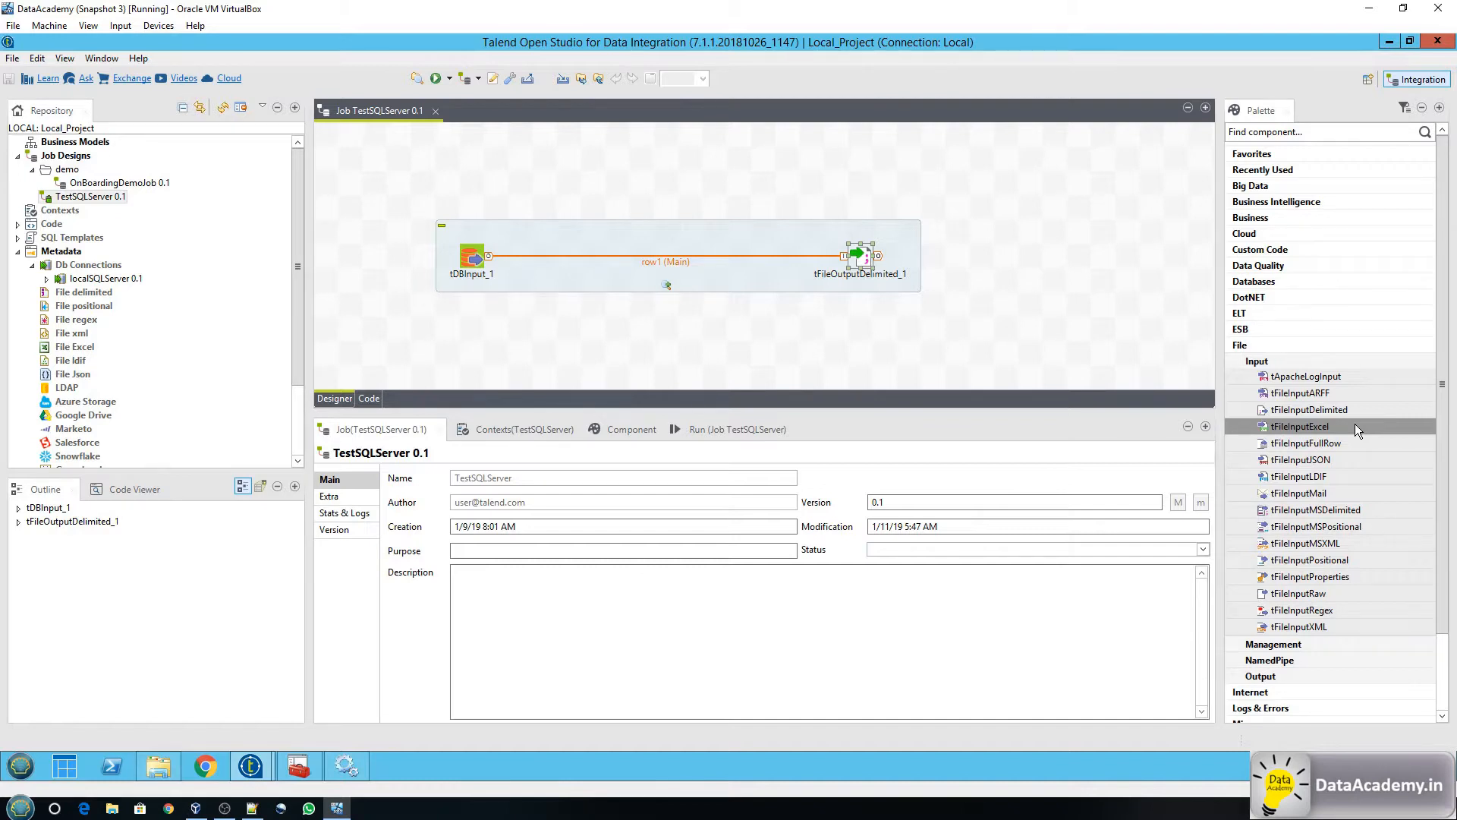
pyautogui.click(1263, 346)
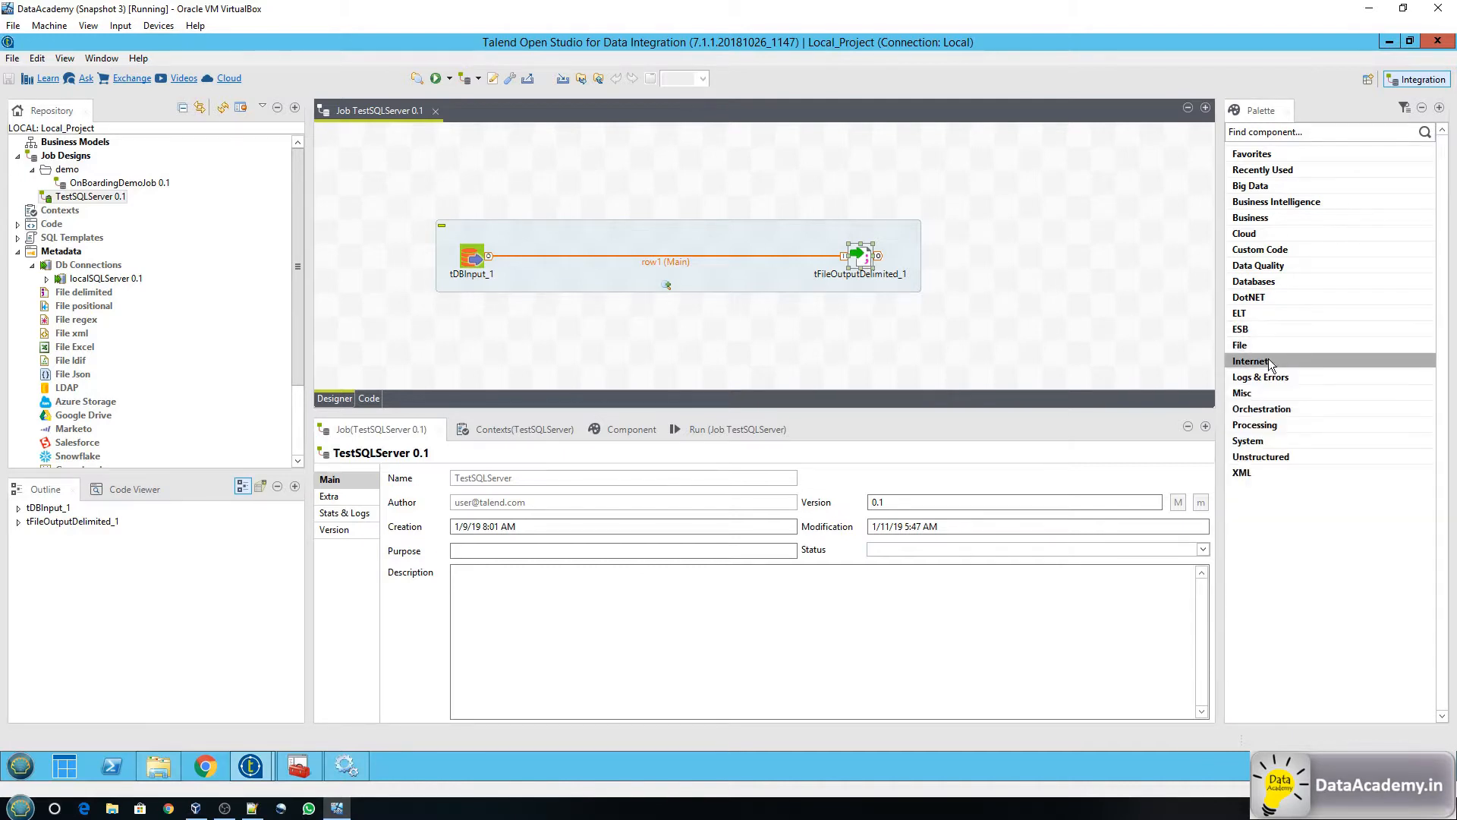
# Look through the Internet components in the palette and collapse that category.
pyautogui.click(1268, 358)
pyautogui.scroll(-1, 1278, 560)
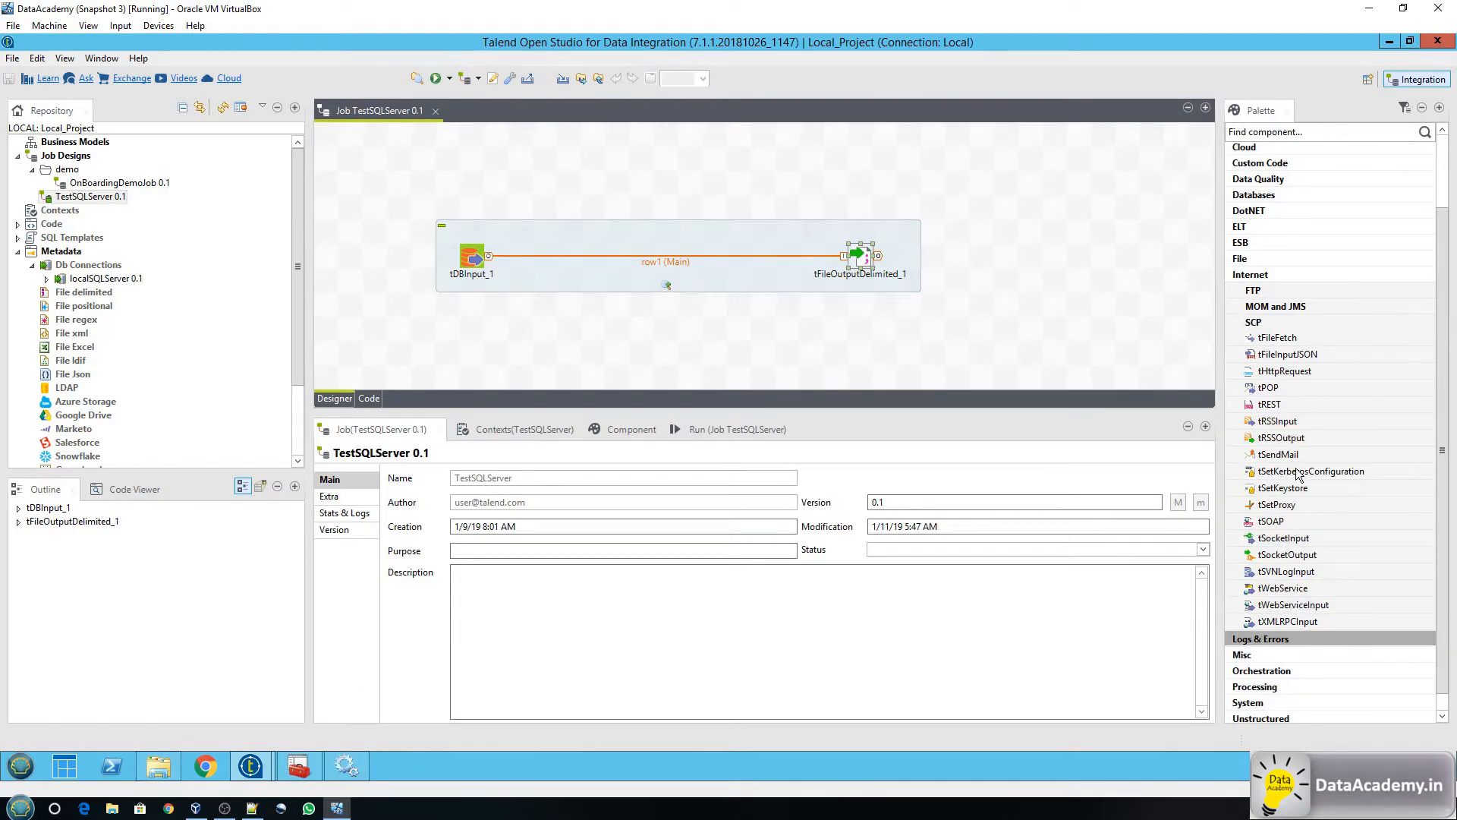
pyautogui.click(1273, 277)
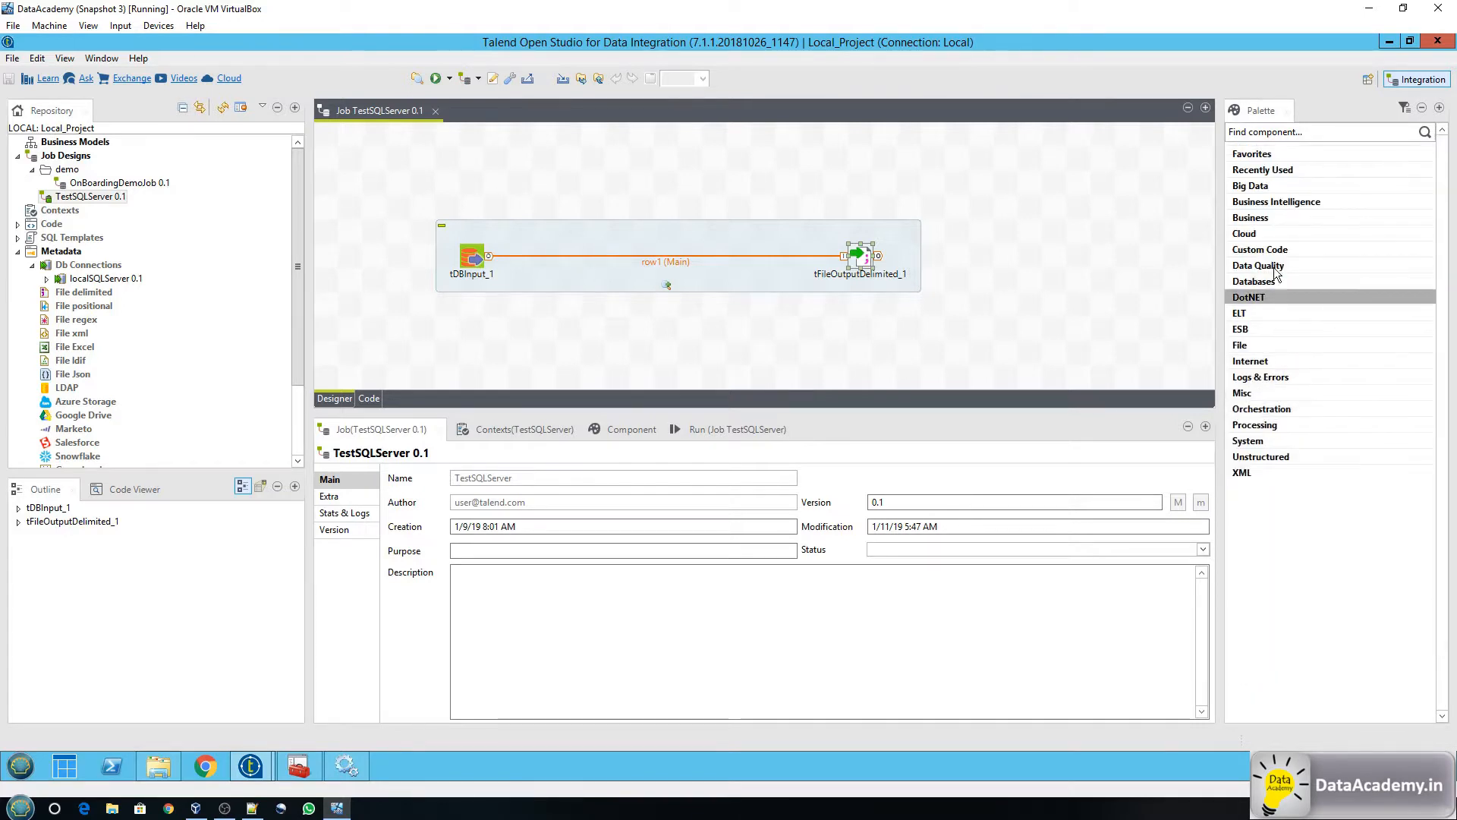
# Look through the Hive, Google Storage and Google BigQuery components under Big Data in the palette, and collapse Big Data.
pyautogui.click(1289, 187)
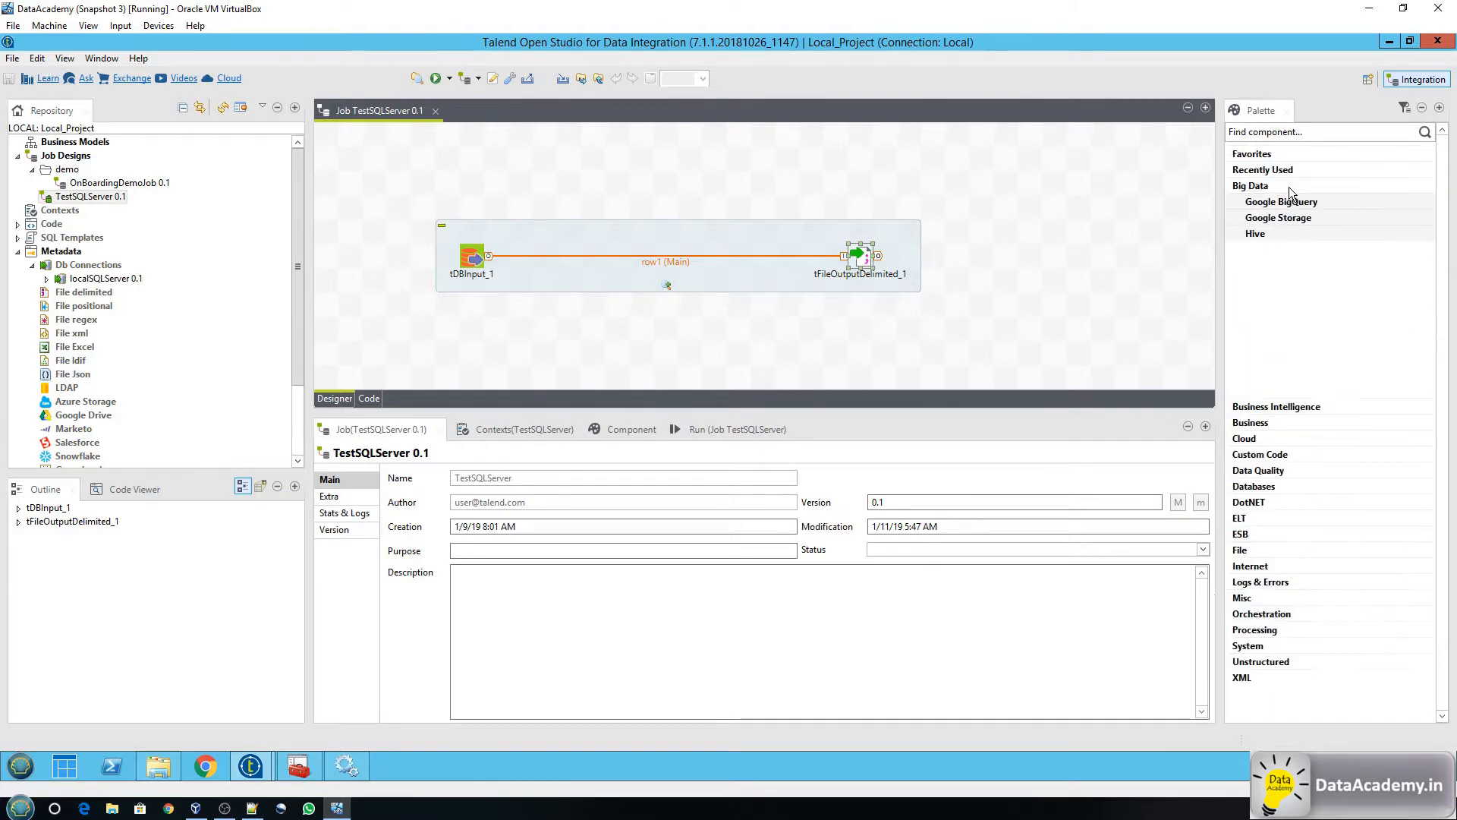
pyautogui.click(1292, 236)
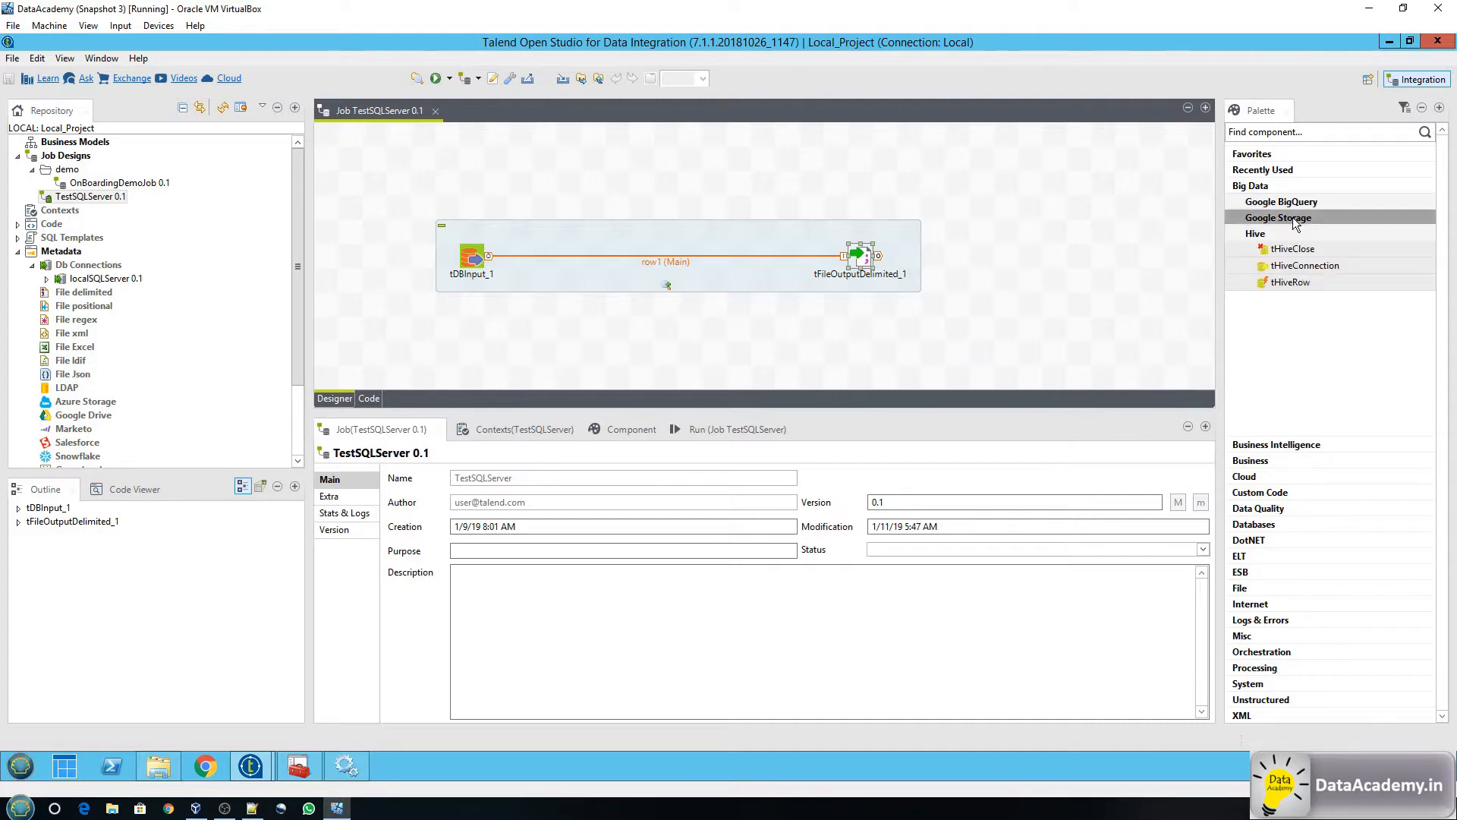
pyautogui.click(1292, 217)
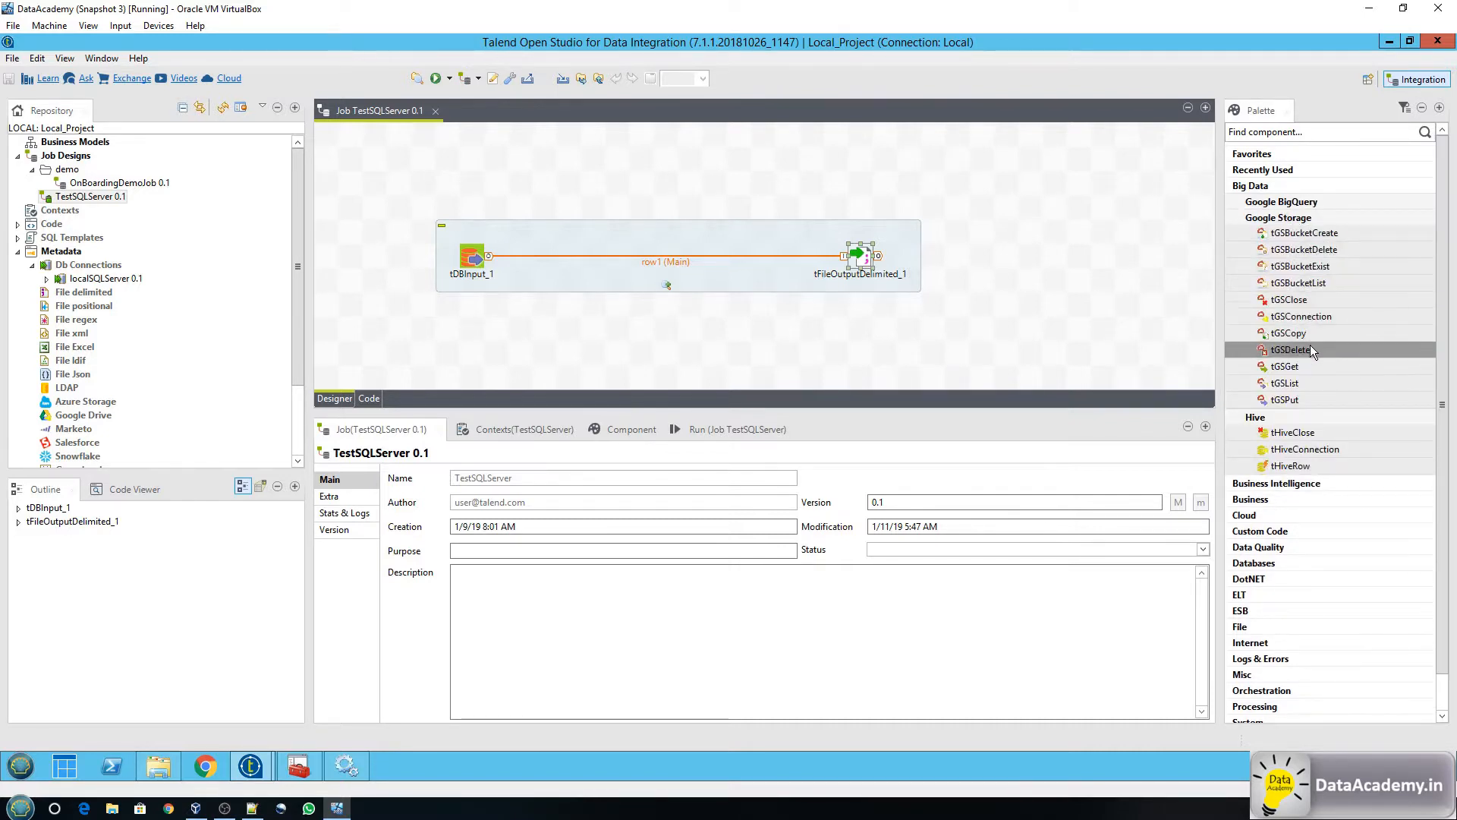
pyautogui.click(1296, 201)
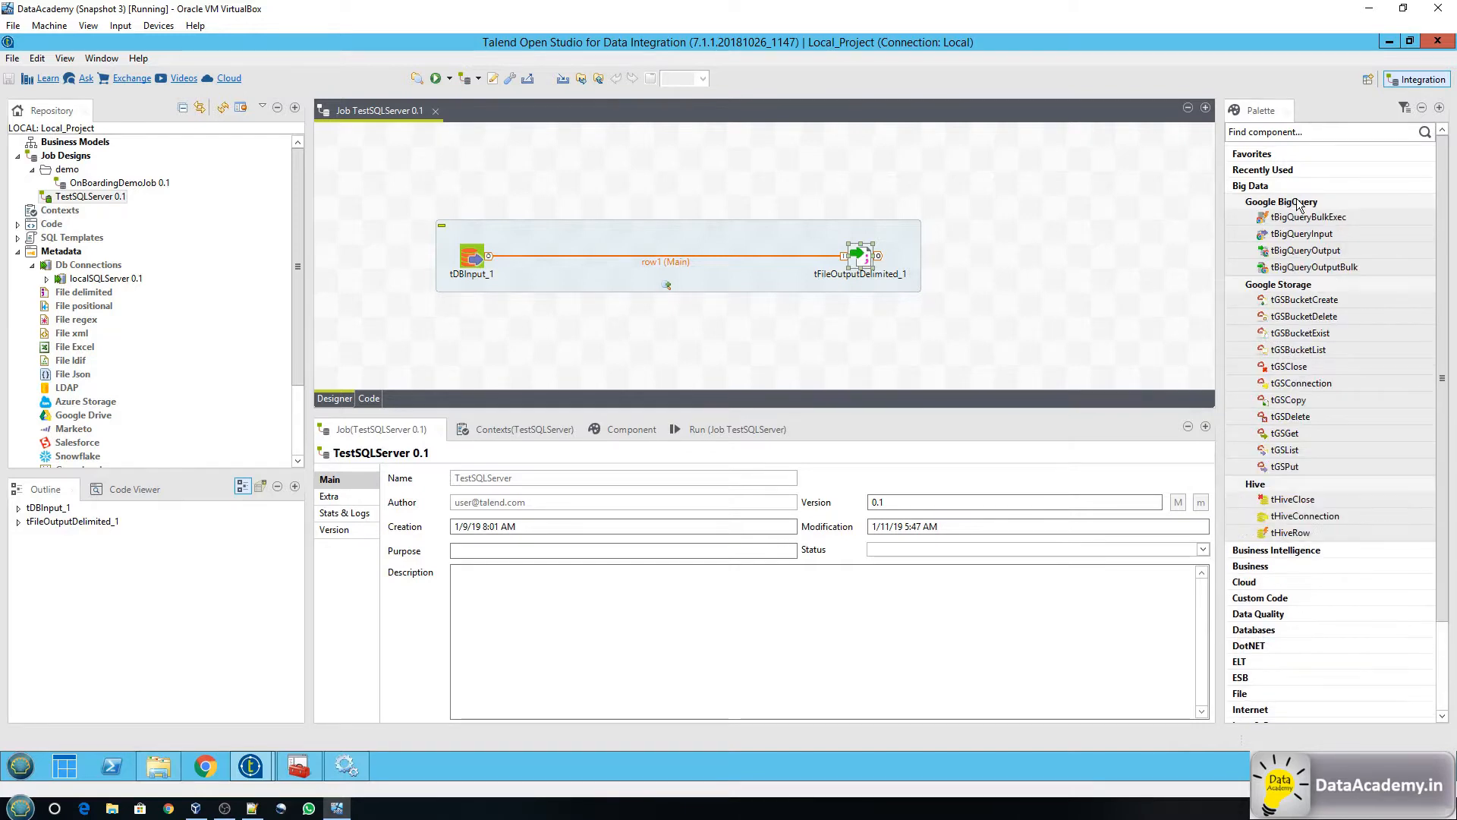
pyautogui.click(1295, 186)
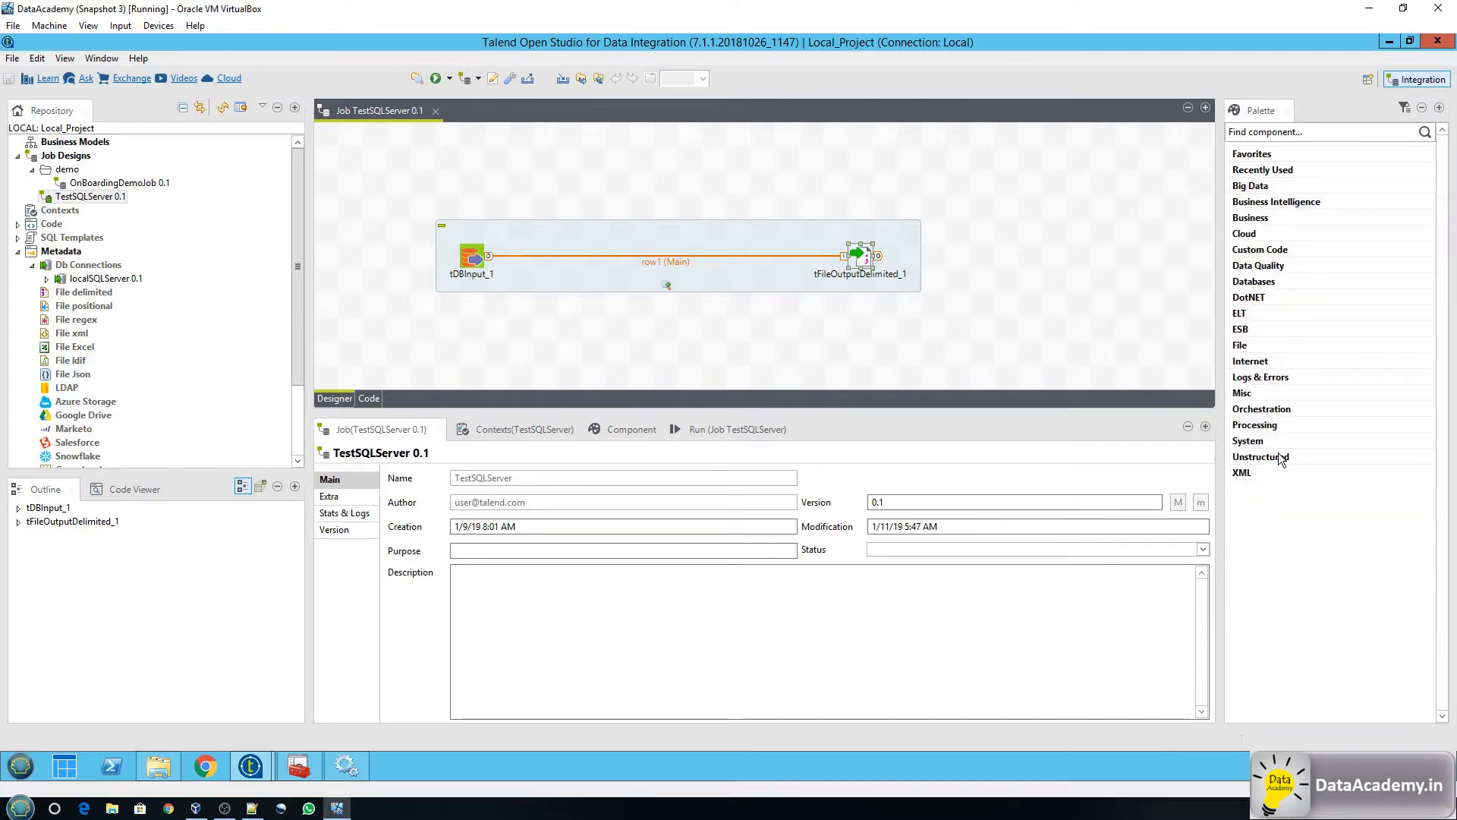
# Look through the Orchestration components in the palette and collapse that category.
pyautogui.click(1281, 409)
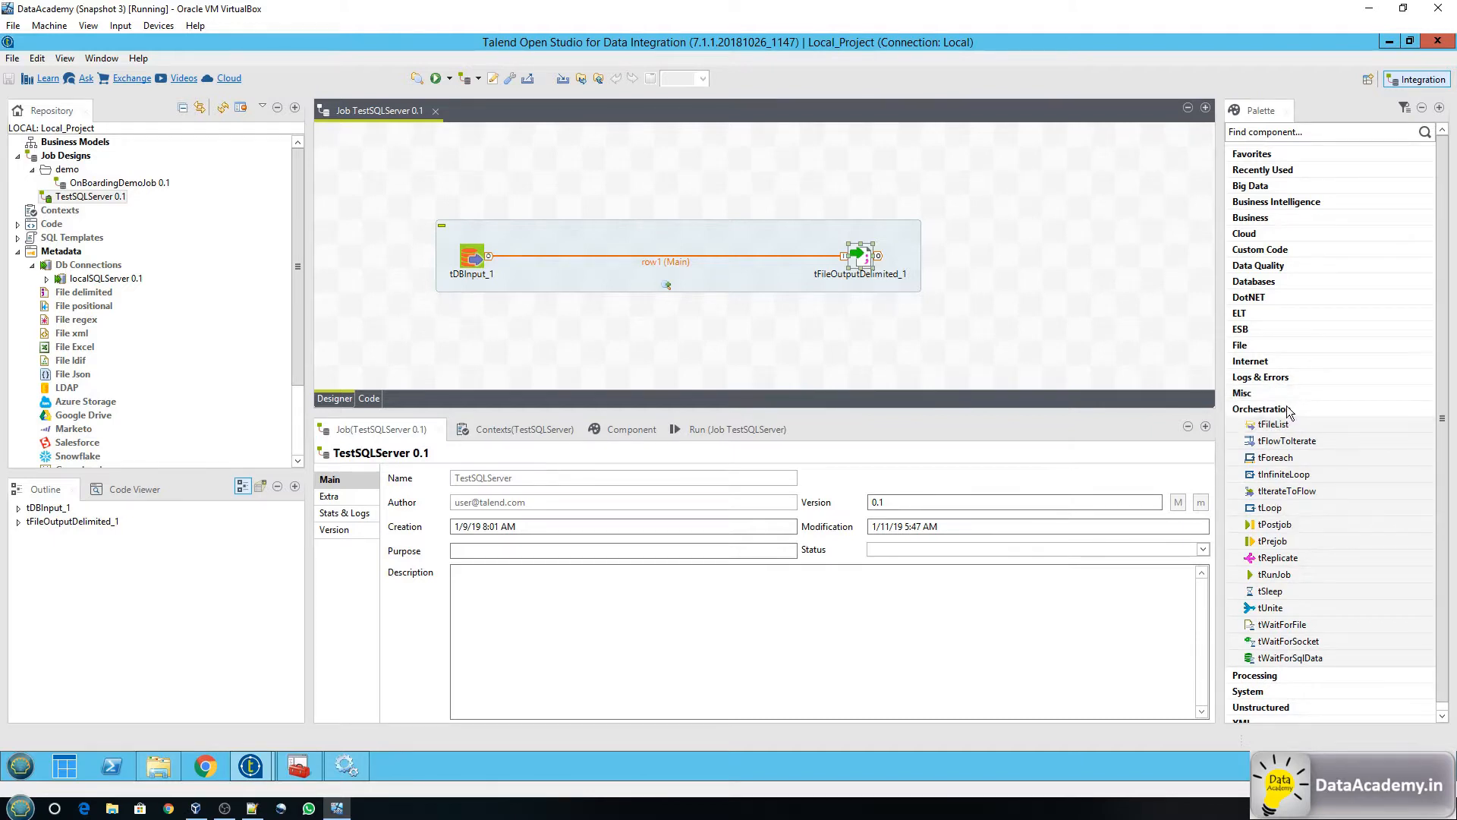
pyautogui.click(1288, 410)
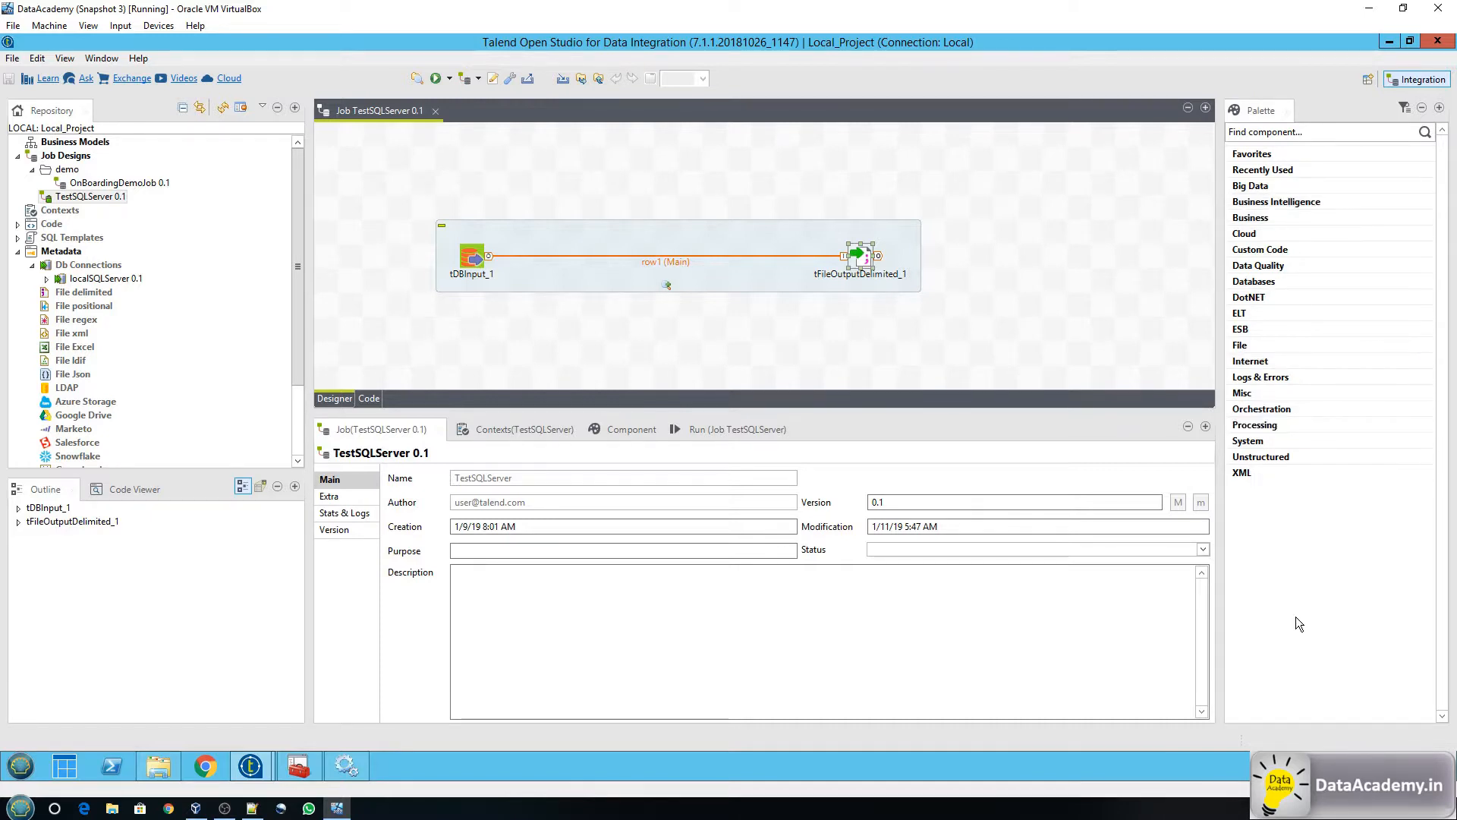
# Close the TestSQLServer job and reopen it from the repository.
pyautogui.click(436, 111)
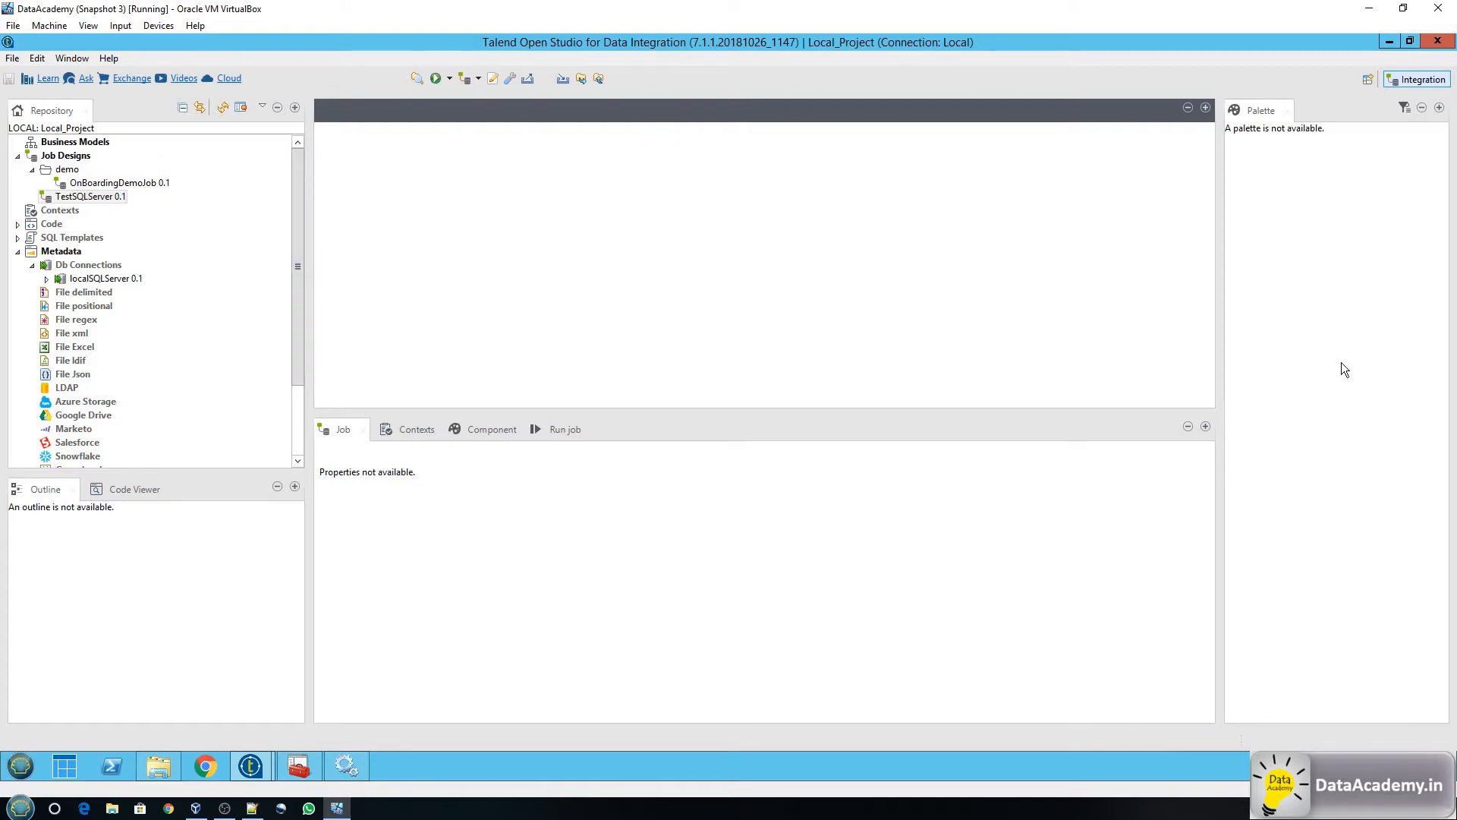
pyautogui.doubleClick(121, 197)
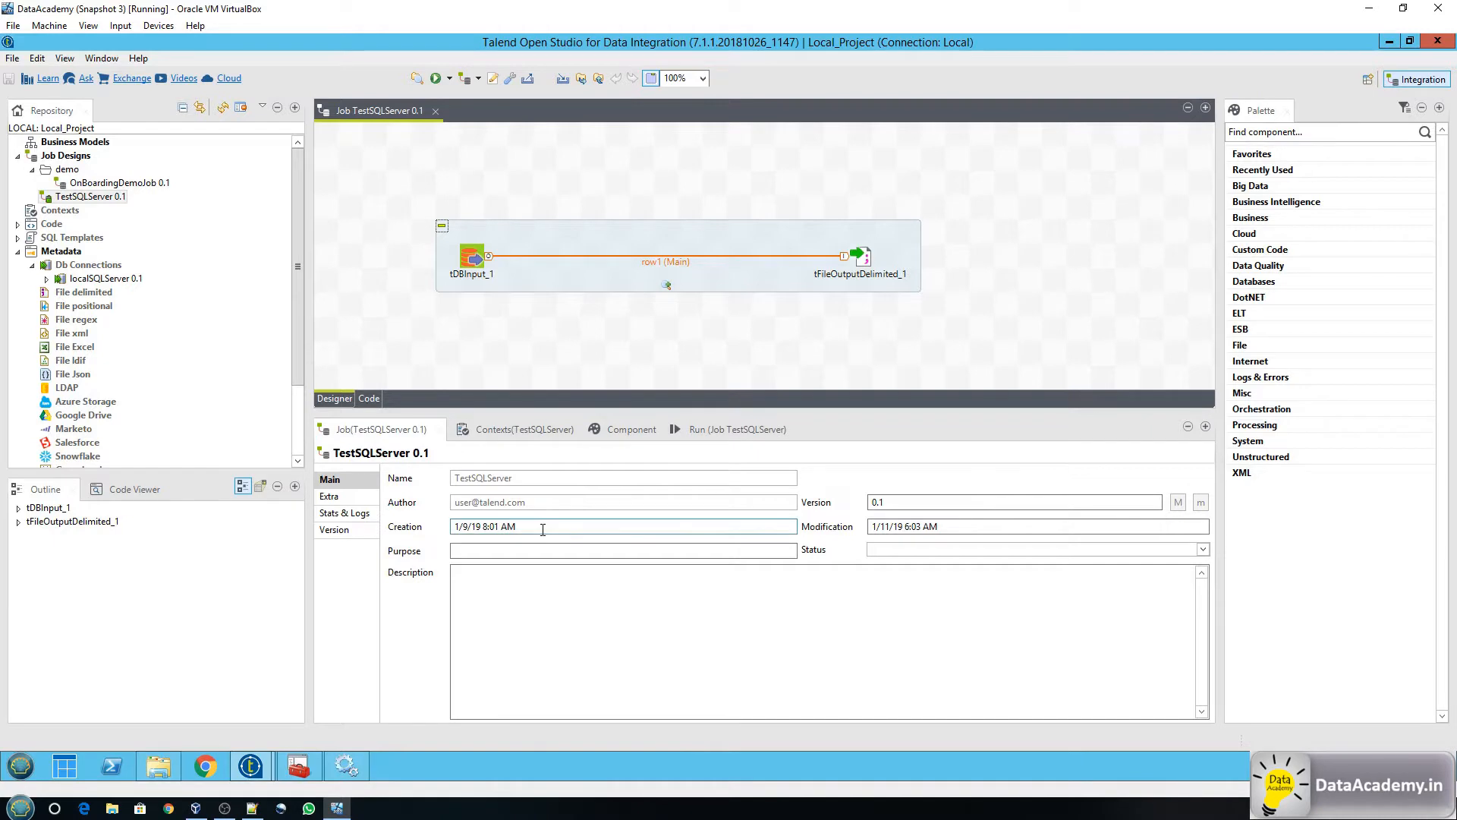
# Review the job's main properties: creation date, version, modification date, purpose, status and description.
pyautogui.moveTo(527, 527); pyautogui.dragTo(453, 528)
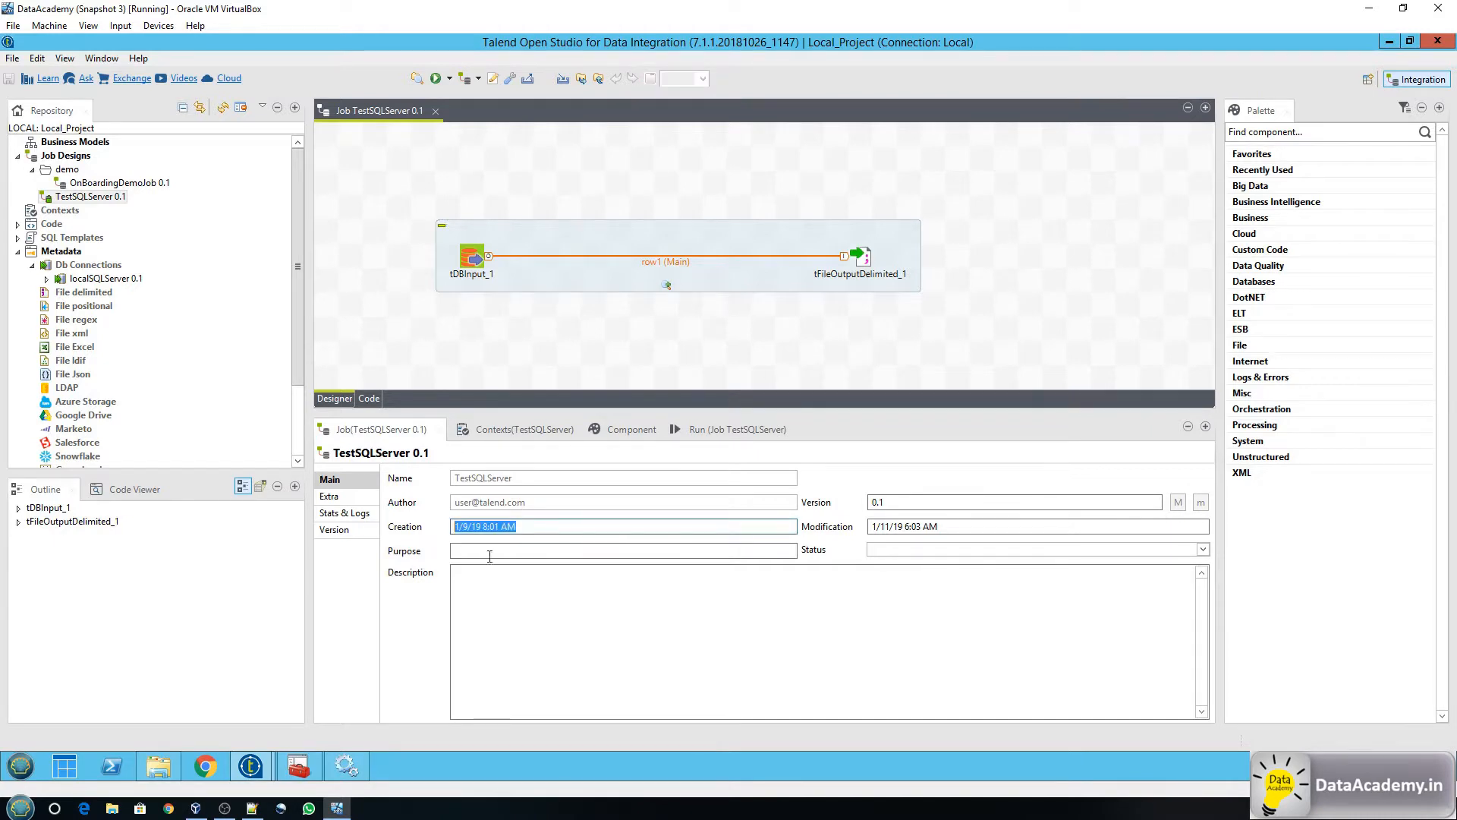
pyautogui.click(569, 526)
pyautogui.doubleClick(895, 503)
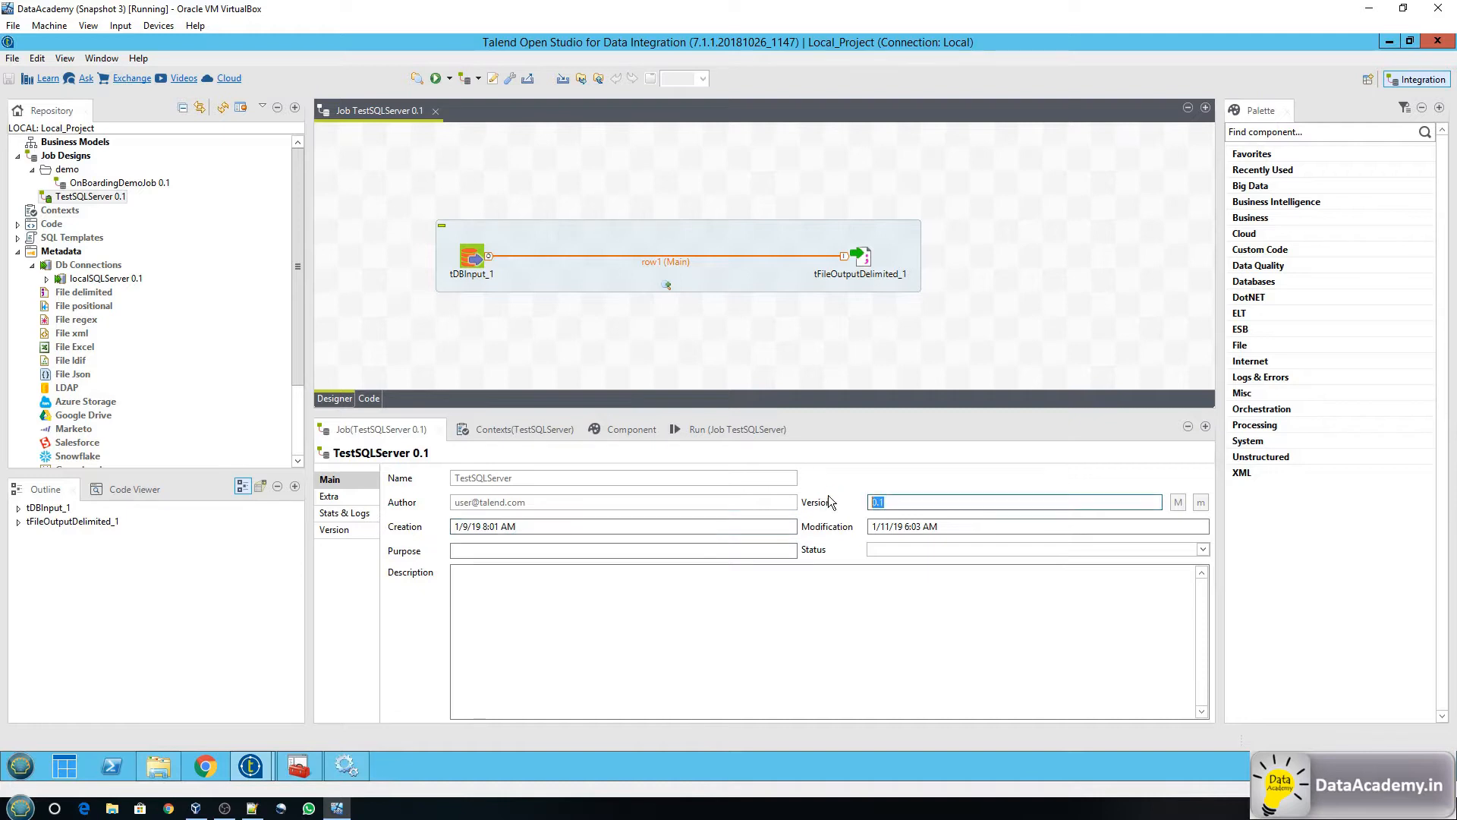
pyautogui.moveTo(939, 528); pyautogui.dragTo(709, 619)
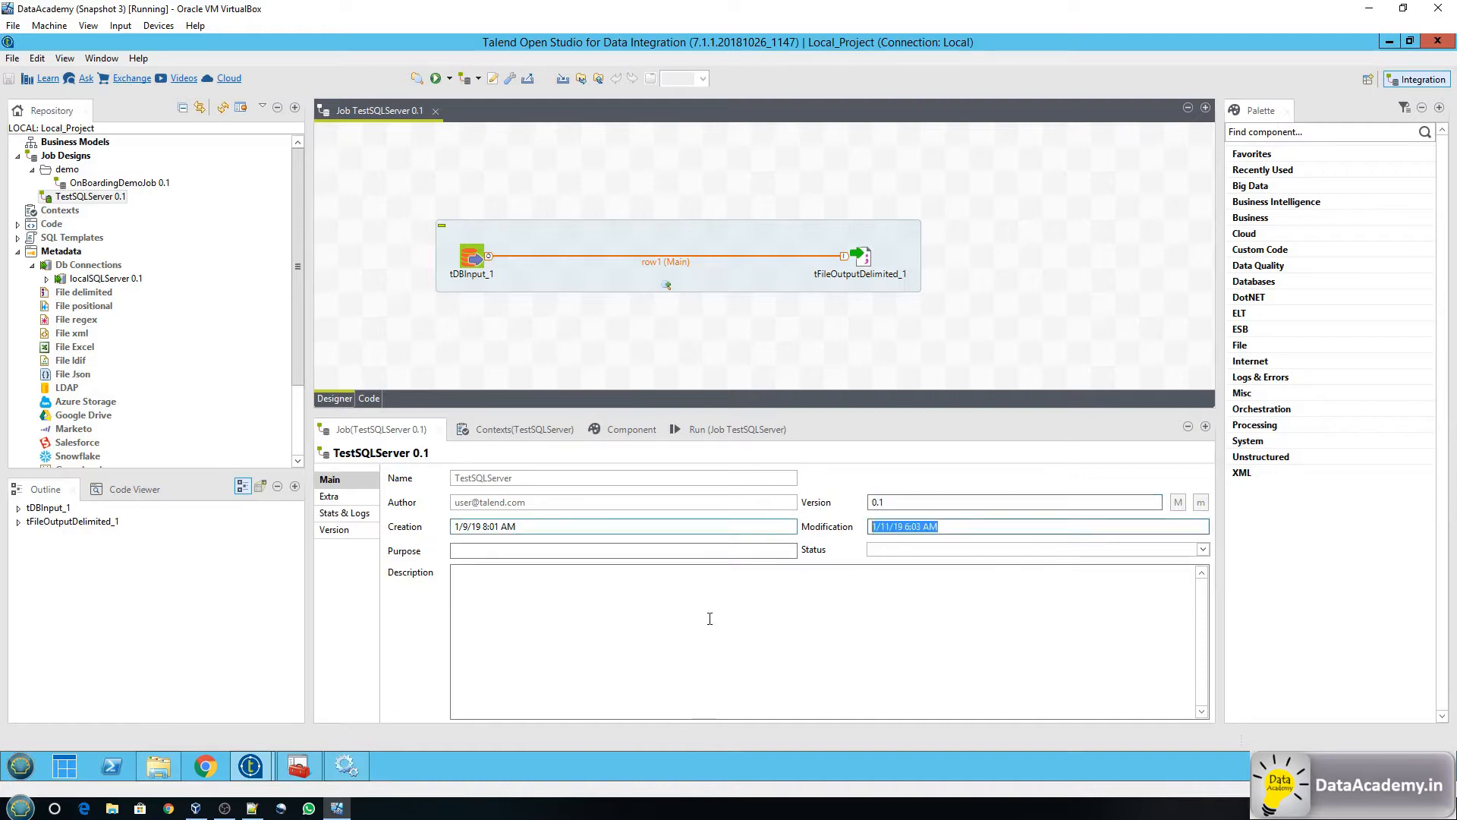
pyautogui.click(492, 551)
pyautogui.click(899, 551)
pyautogui.click(820, 616)
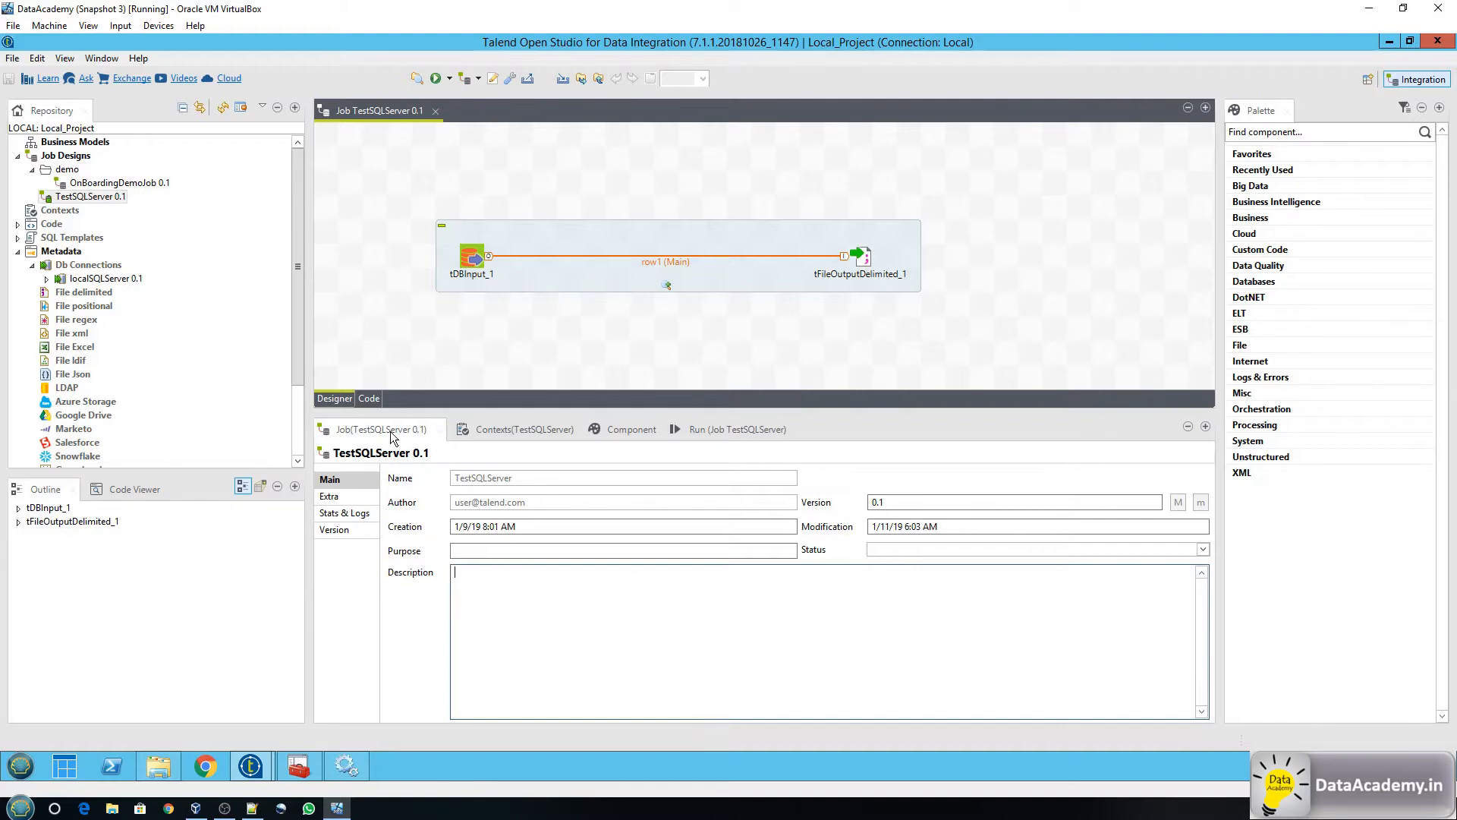
# Look at the job's Extra and Stats & Logs settings, and view its context variables table.
pyautogui.click(347, 498)
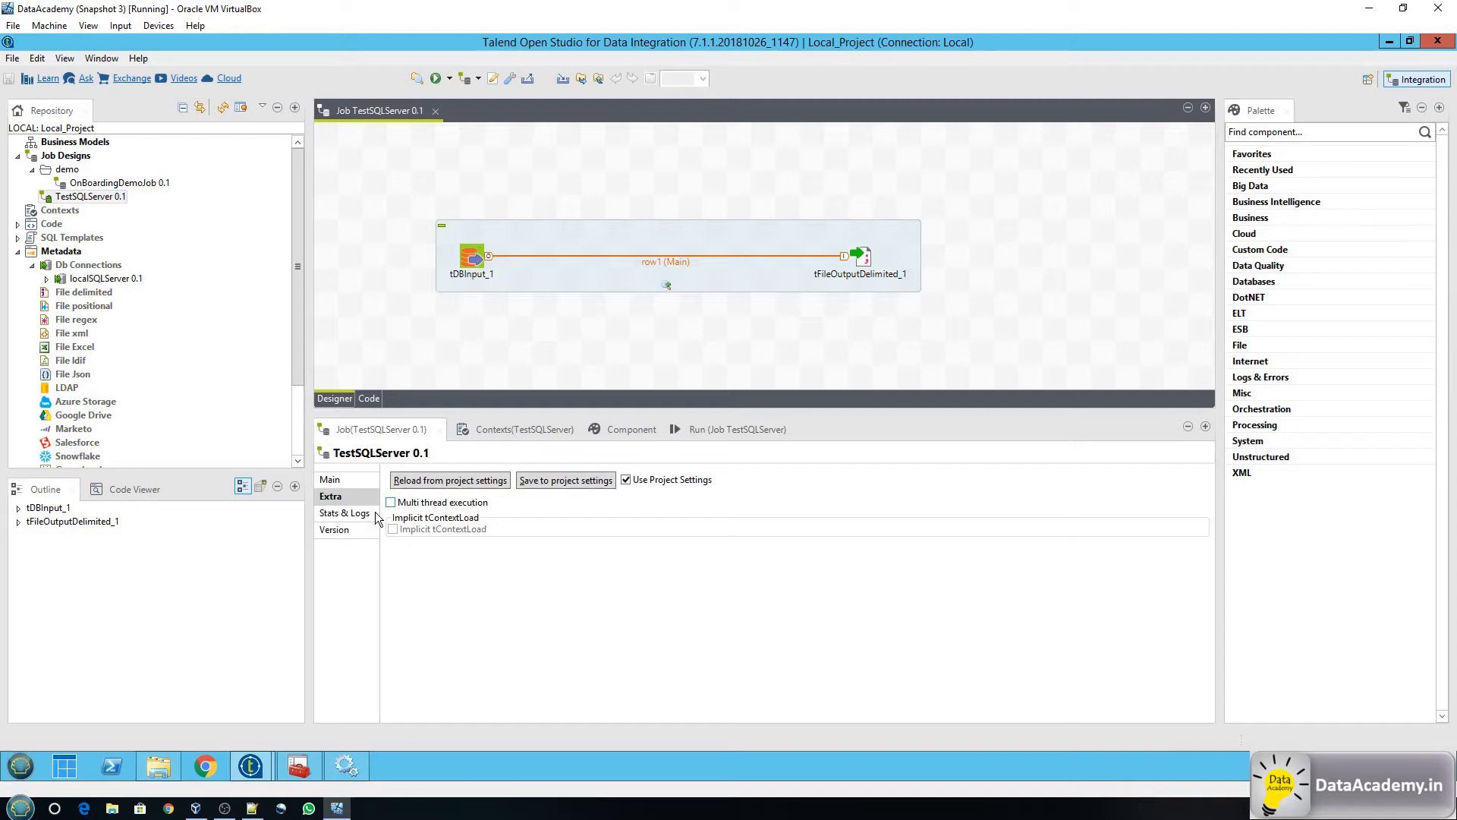
pyautogui.click(354, 515)
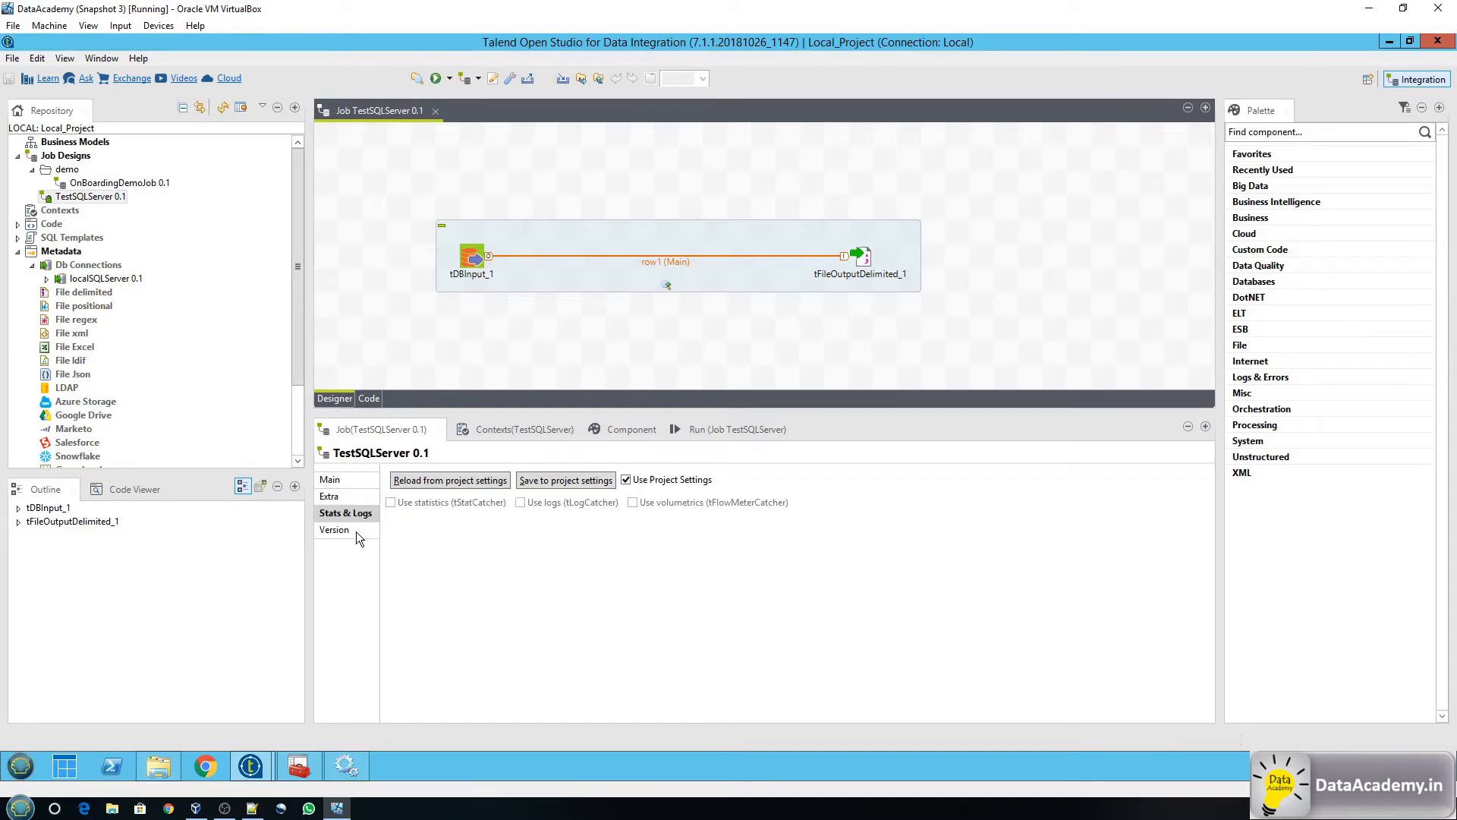
pyautogui.click(354, 478)
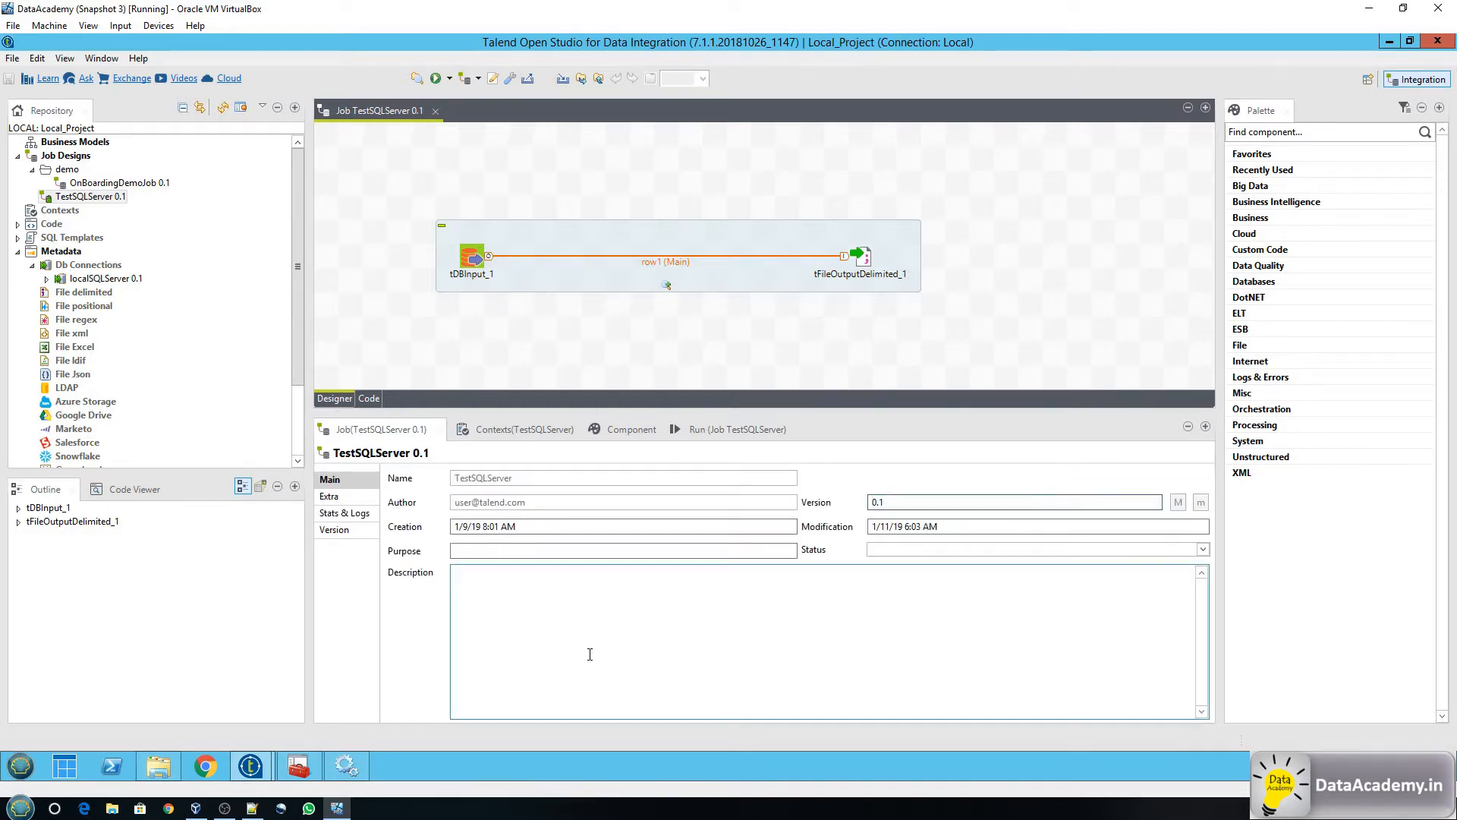
pyautogui.click(521, 430)
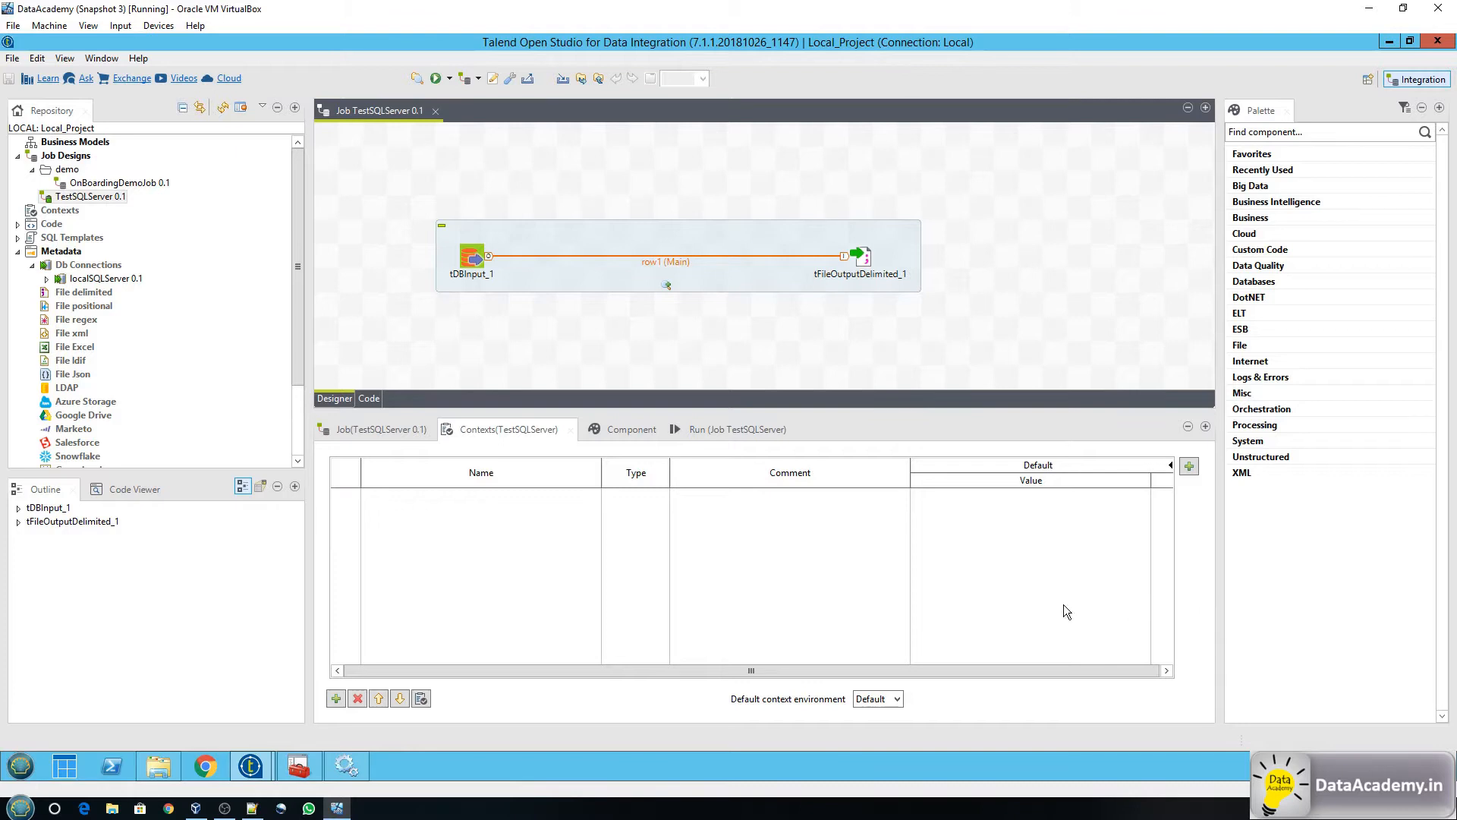
# Show the component settings of tDBInput_1 in an enlarged properties area and examine its query.
pyautogui.click(627, 431)
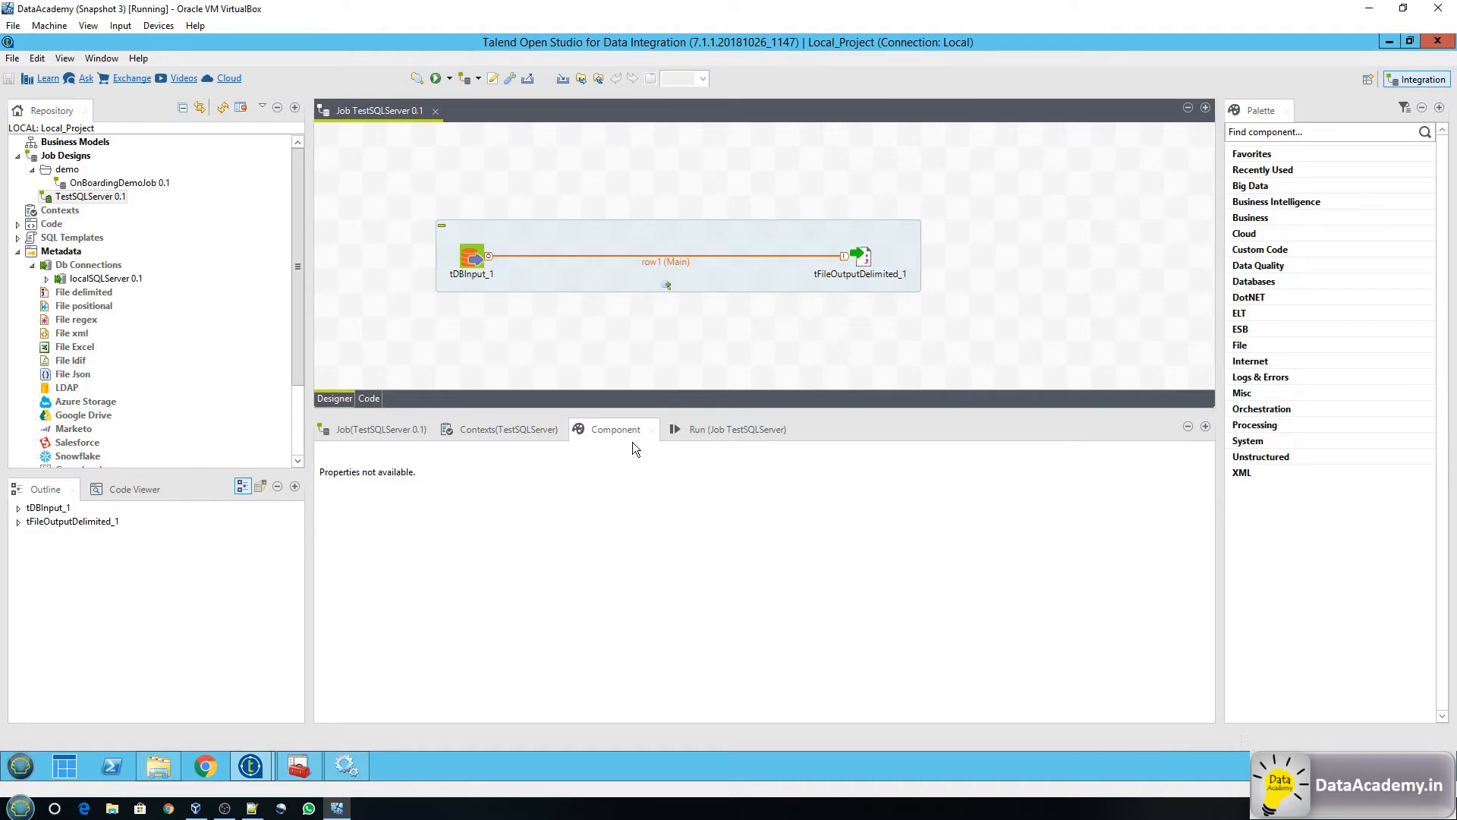
pyautogui.click(474, 259)
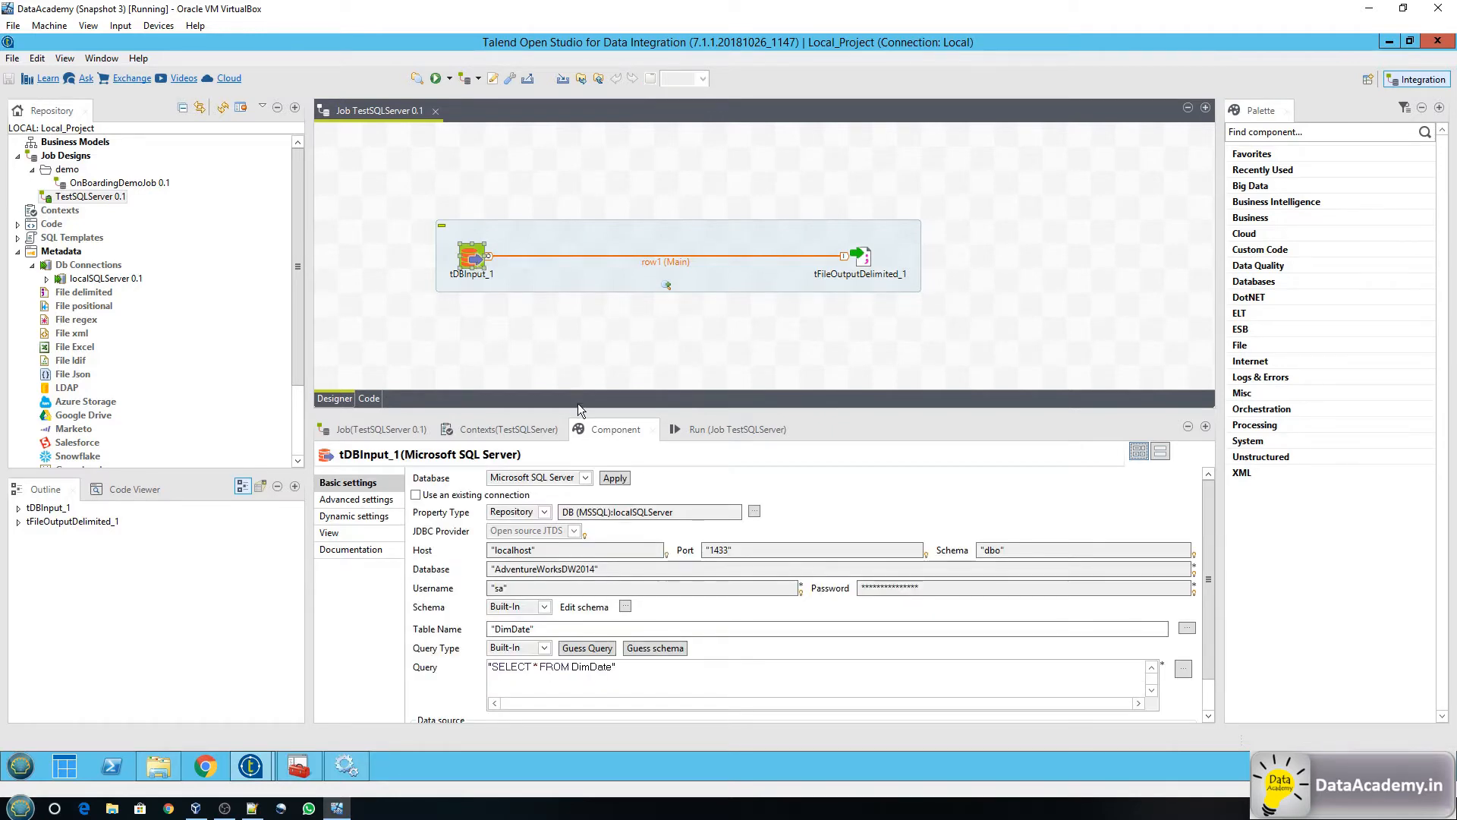
pyautogui.moveTo(575, 411); pyautogui.dragTo(575, 358)
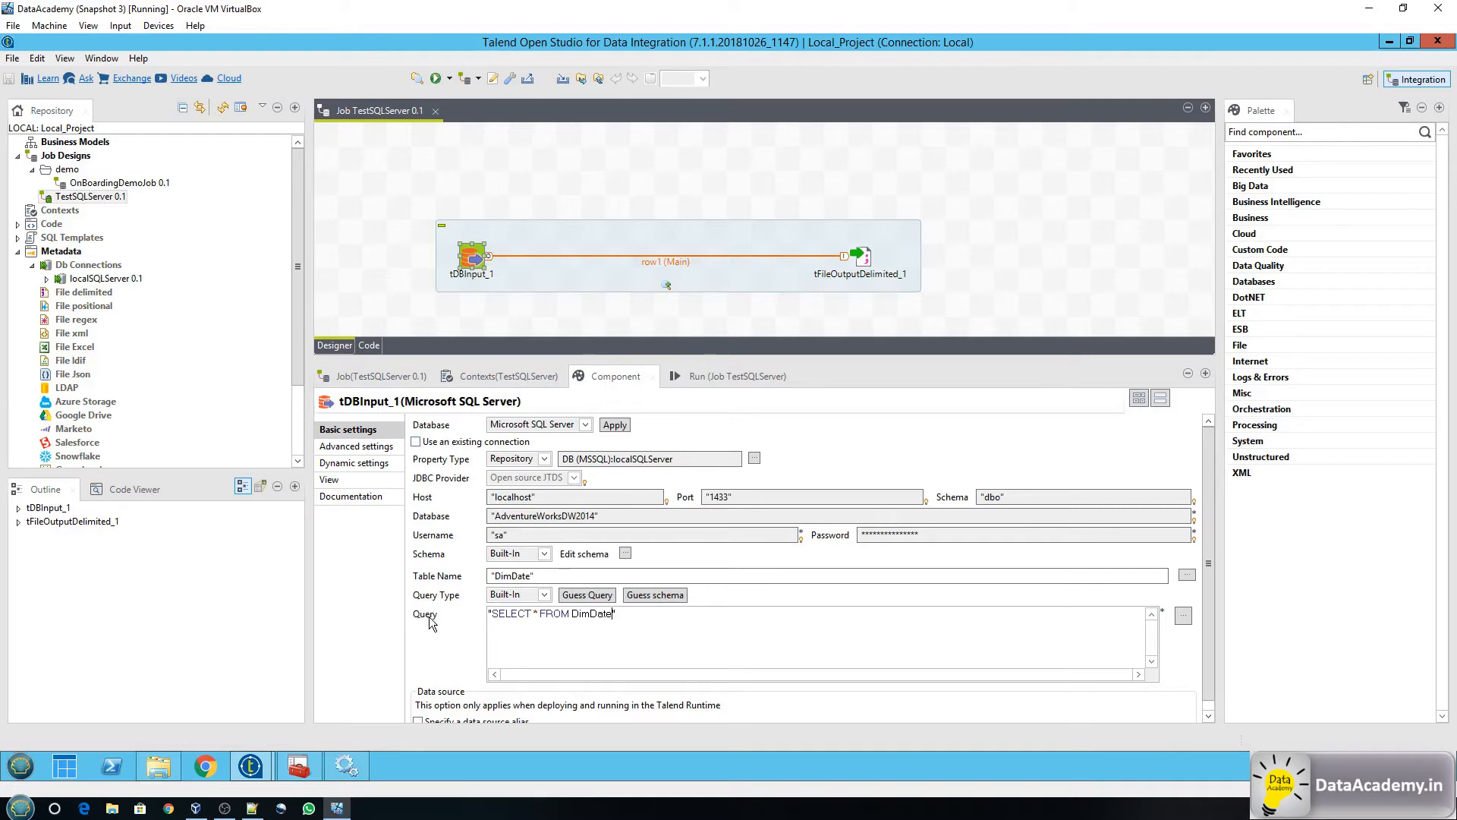
pyautogui.click(945, 637)
pyautogui.click(613, 614)
# Compare the basic settings of tFileOutputDelimited_1 with those of tDBInput_1.
pyautogui.click(862, 256)
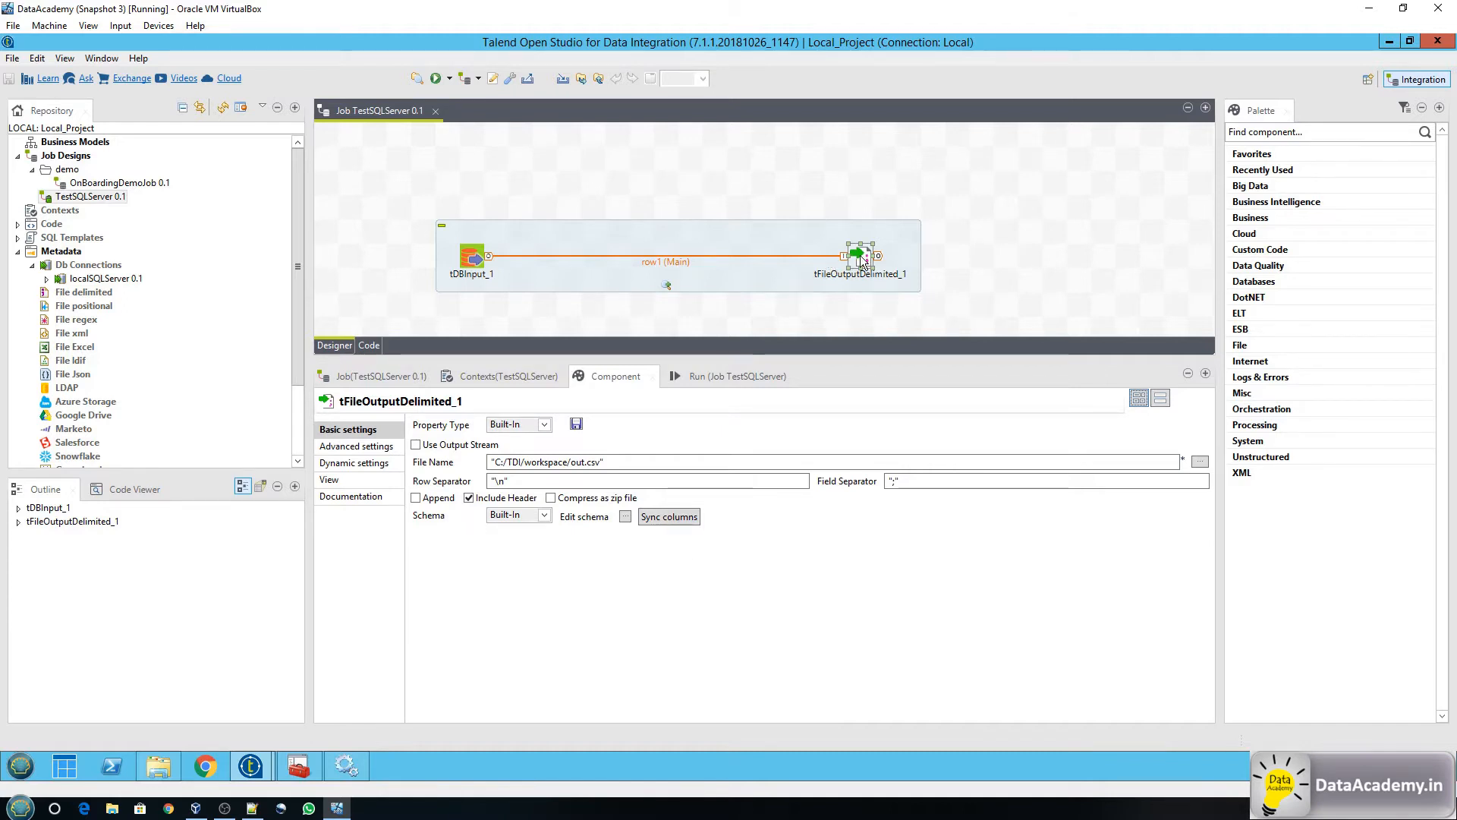
pyautogui.click(476, 263)
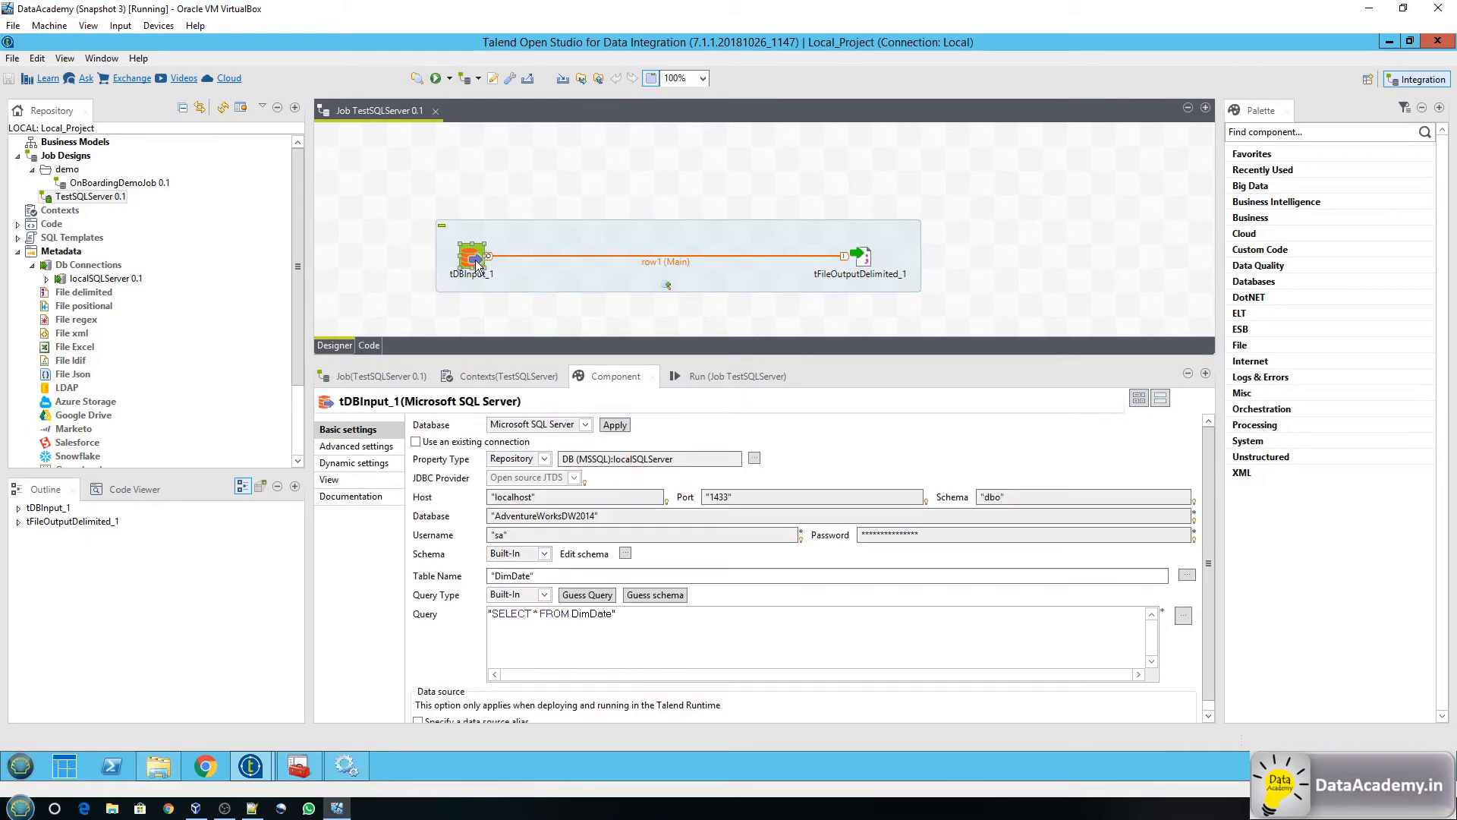
pyautogui.click(861, 260)
pyautogui.click(471, 258)
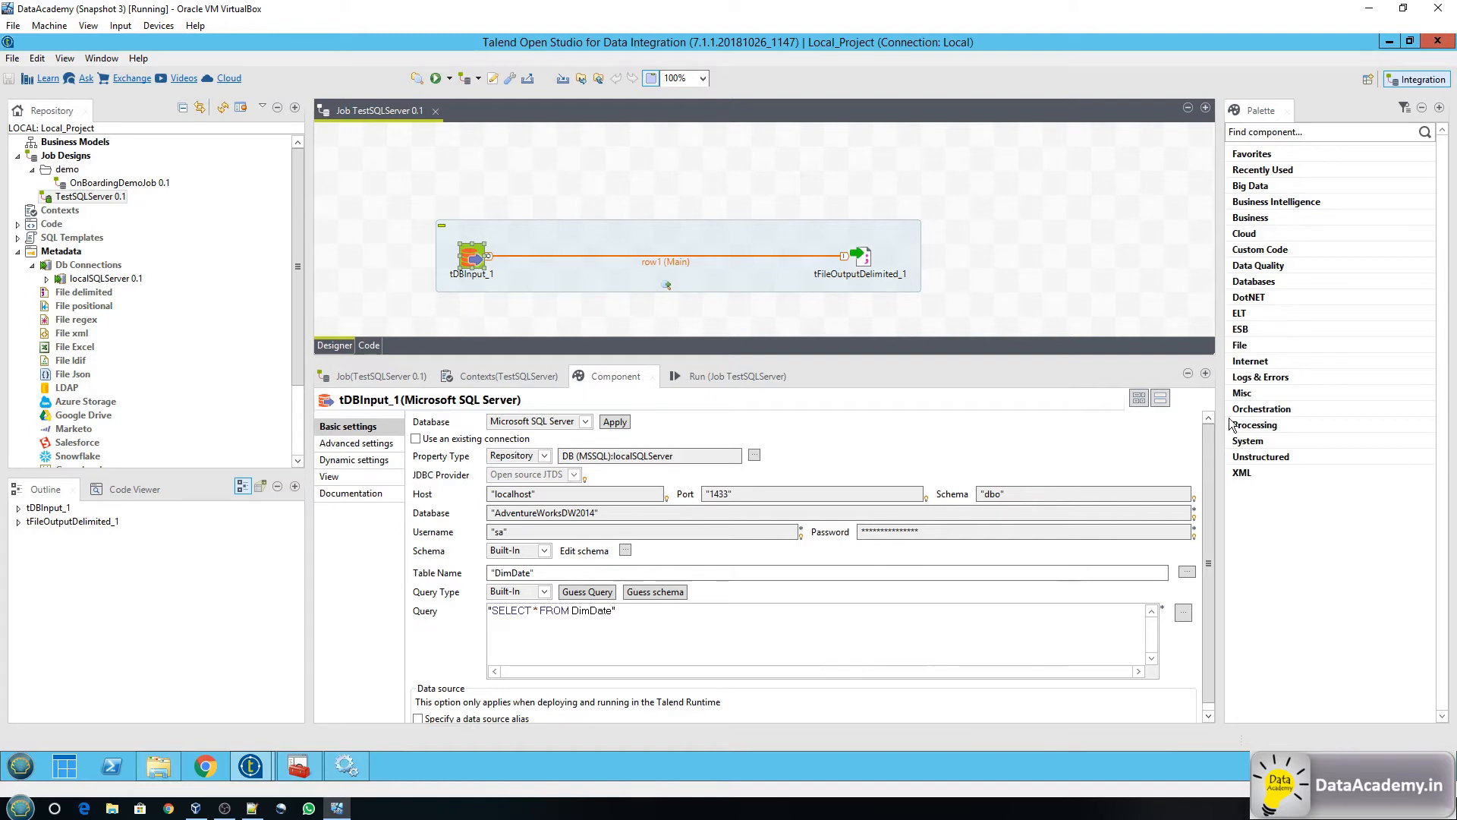
# Look at the job's run options, covering Debug Run, Basic Run and Memory Run.
pyautogui.click(759, 380)
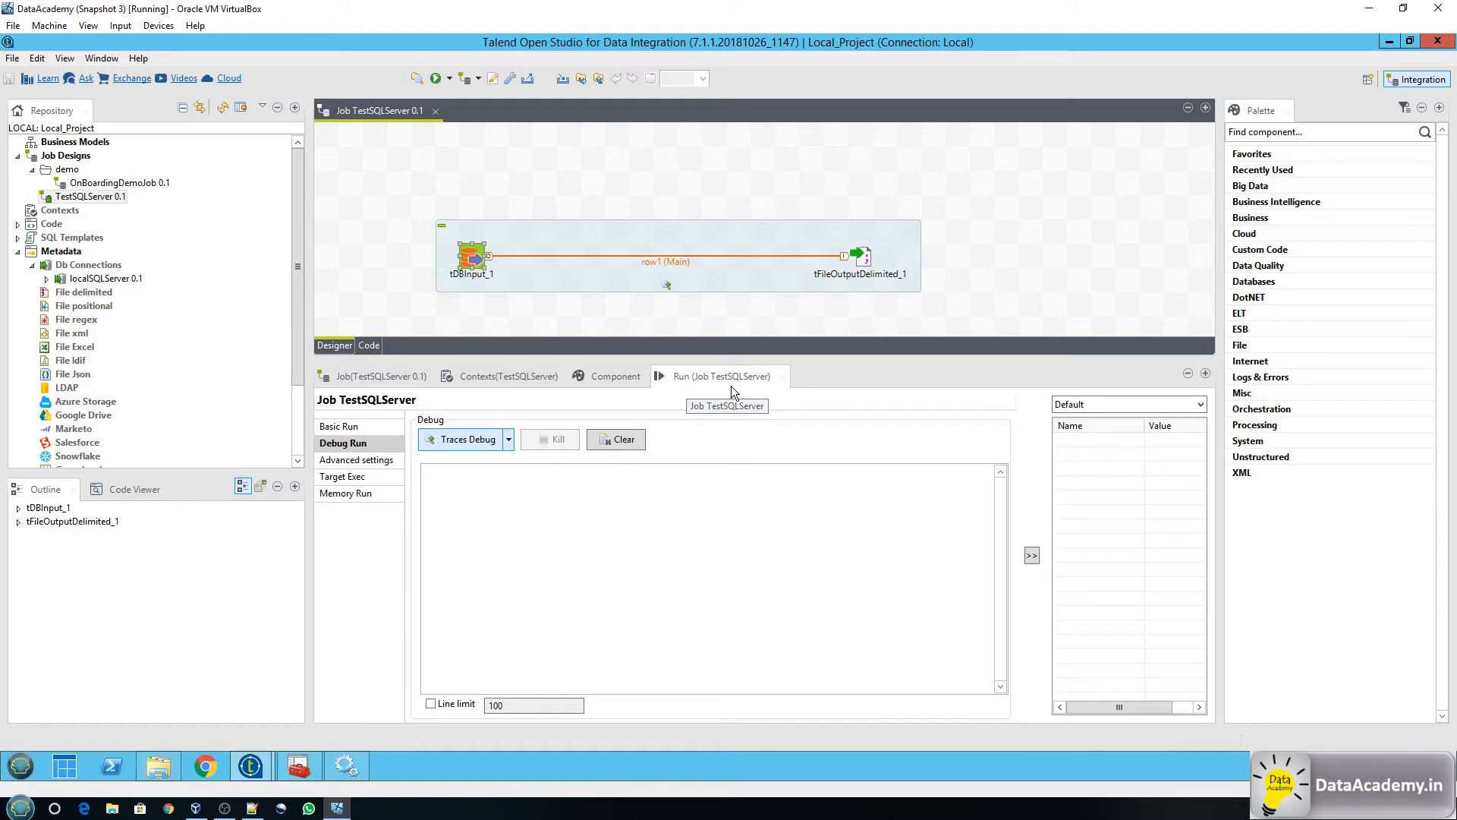
pyautogui.click(358, 427)
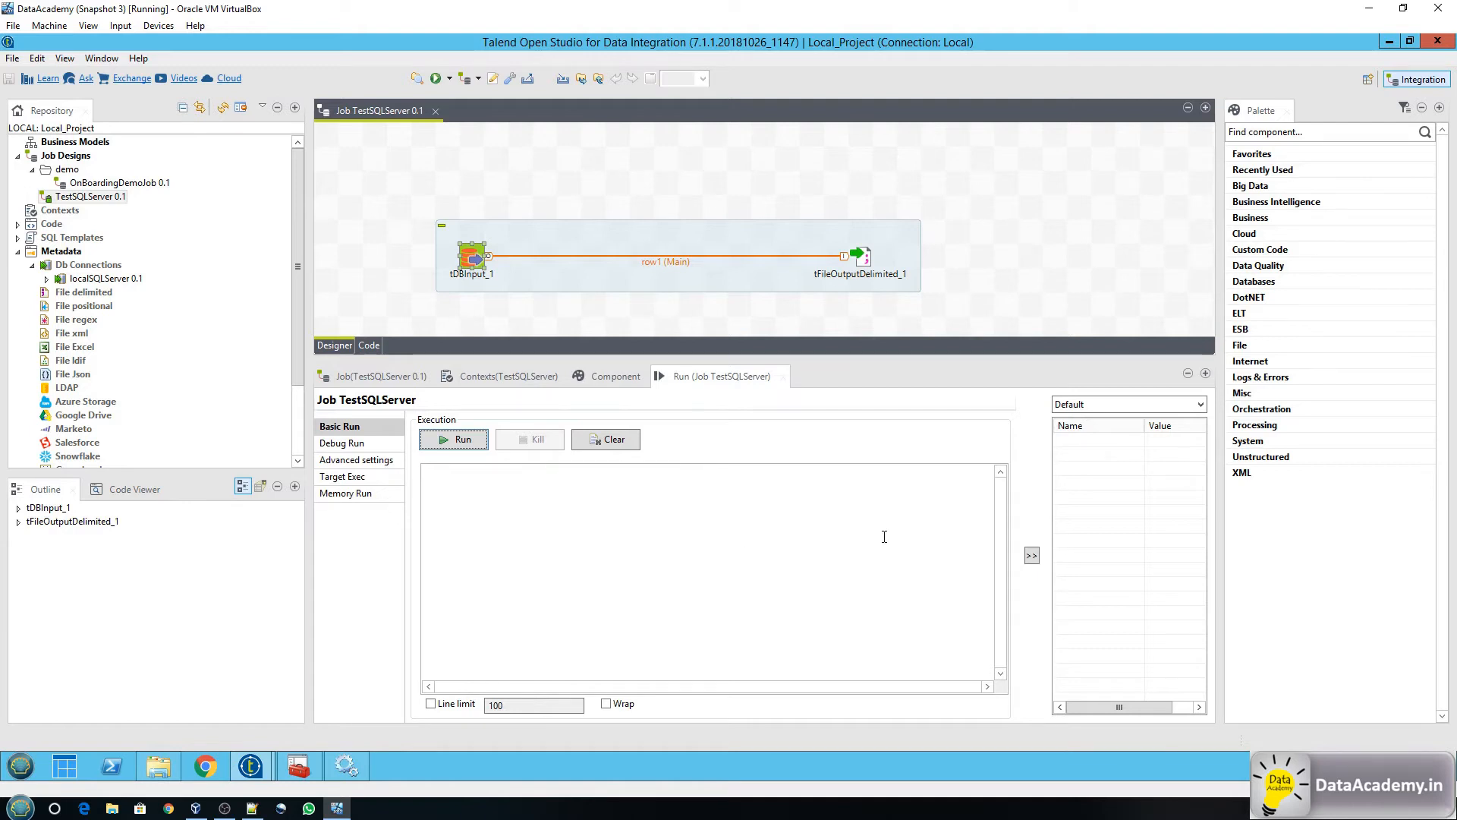
pyautogui.click(472, 313)
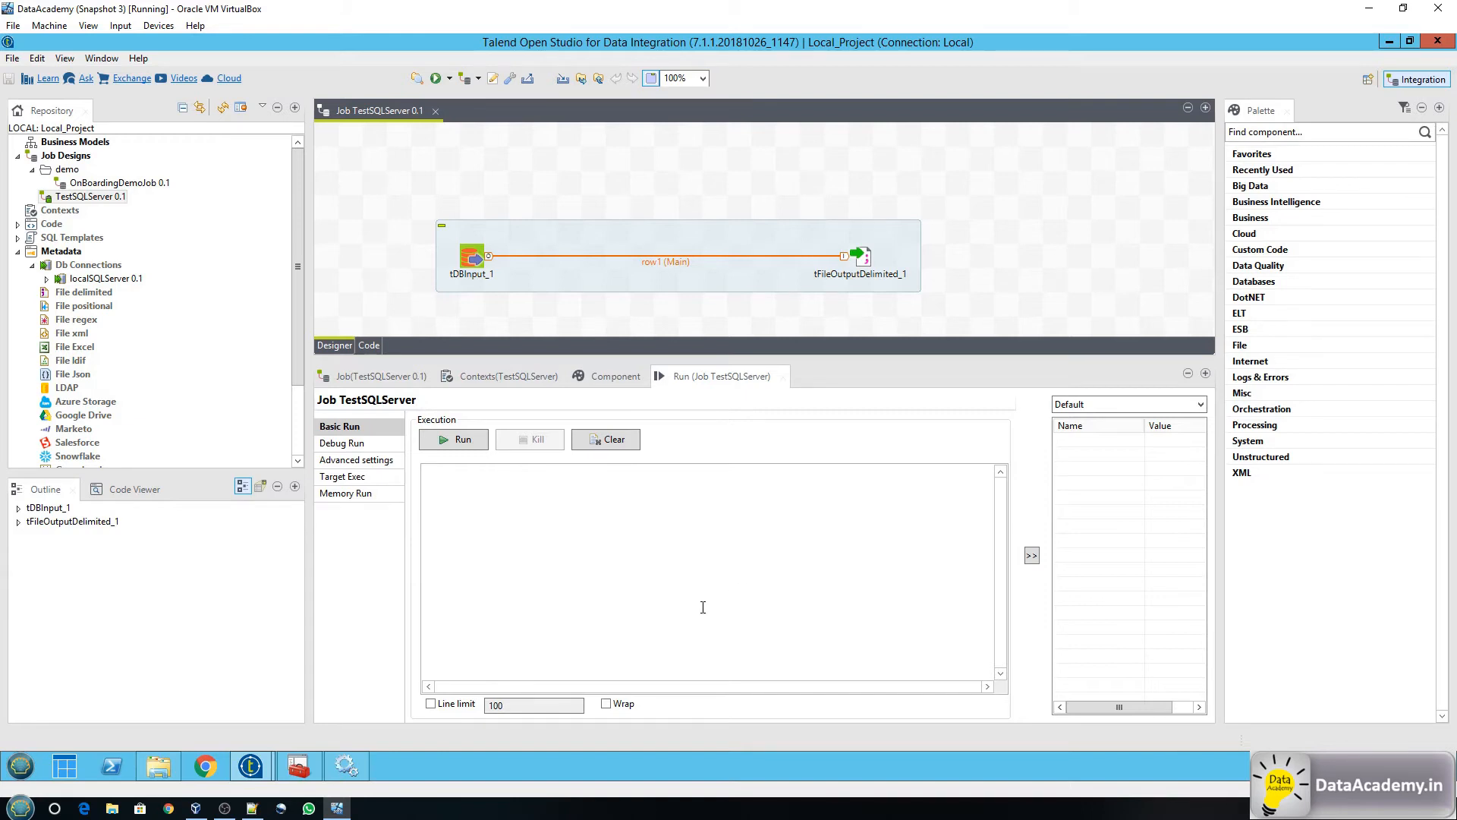
pyautogui.click(364, 495)
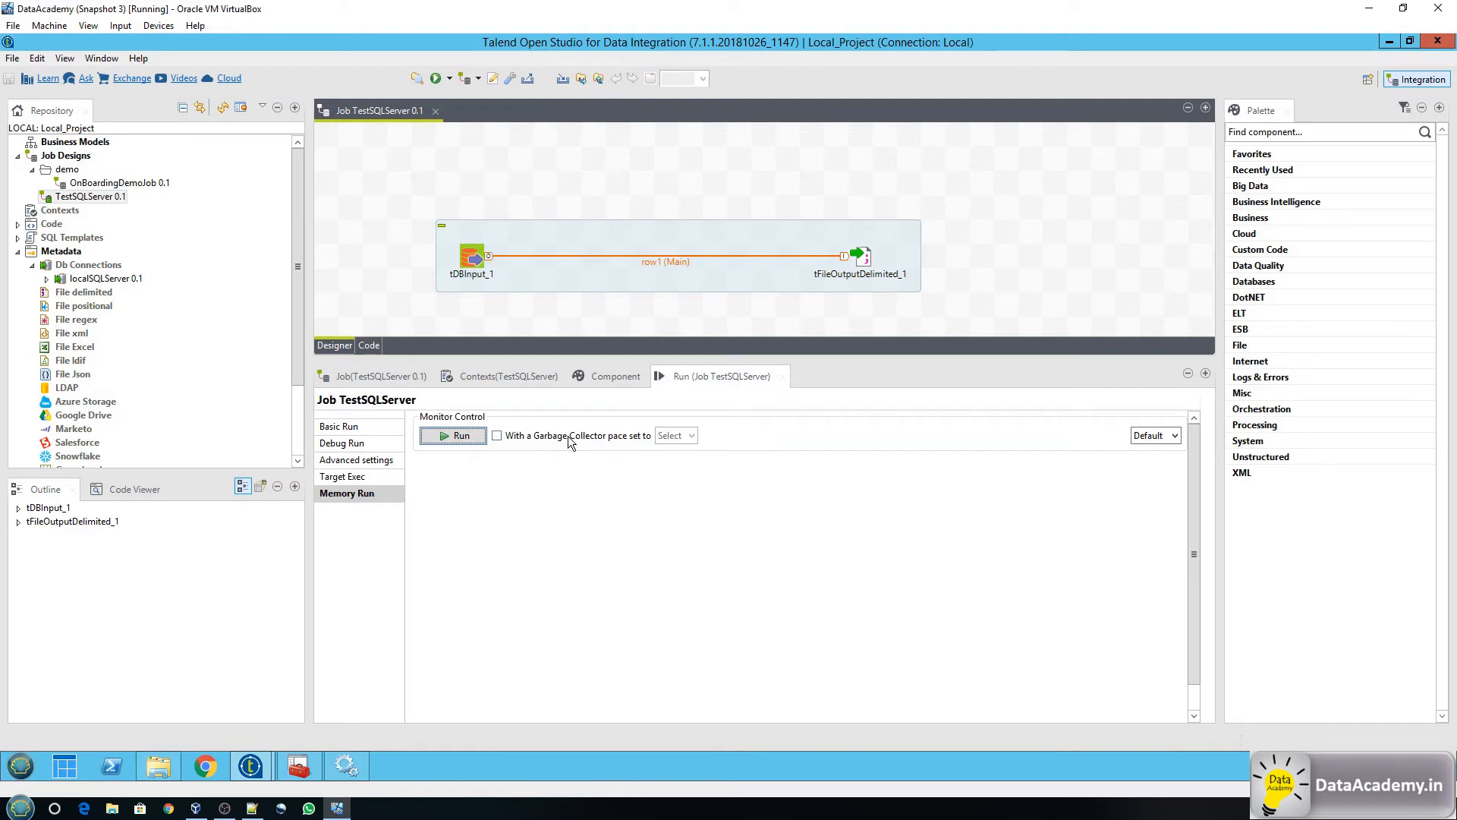
# Look at the job's Target Exec, Advanced settings and Debug Run options.
pyautogui.click(369, 477)
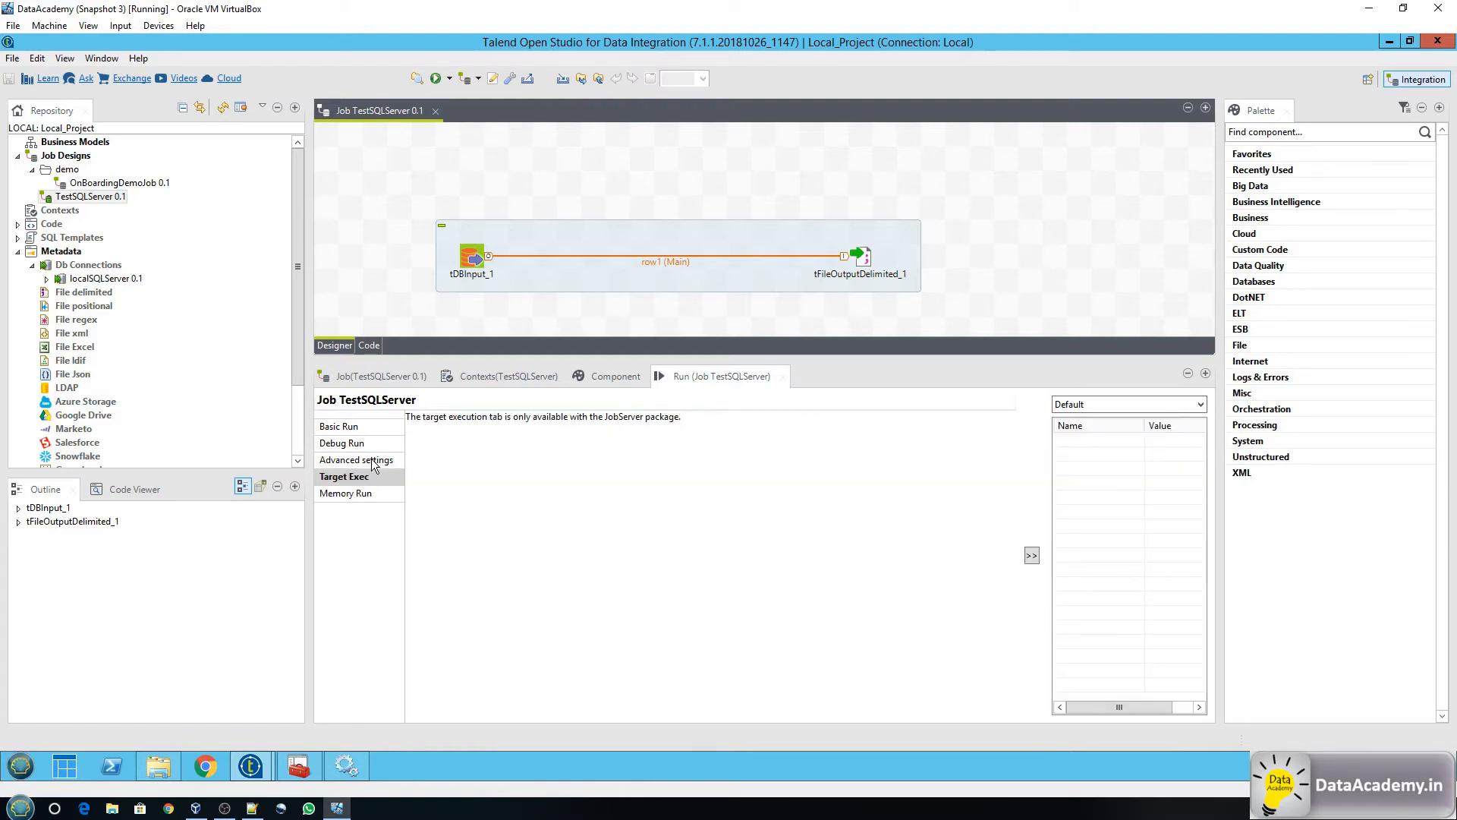
pyautogui.click(371, 458)
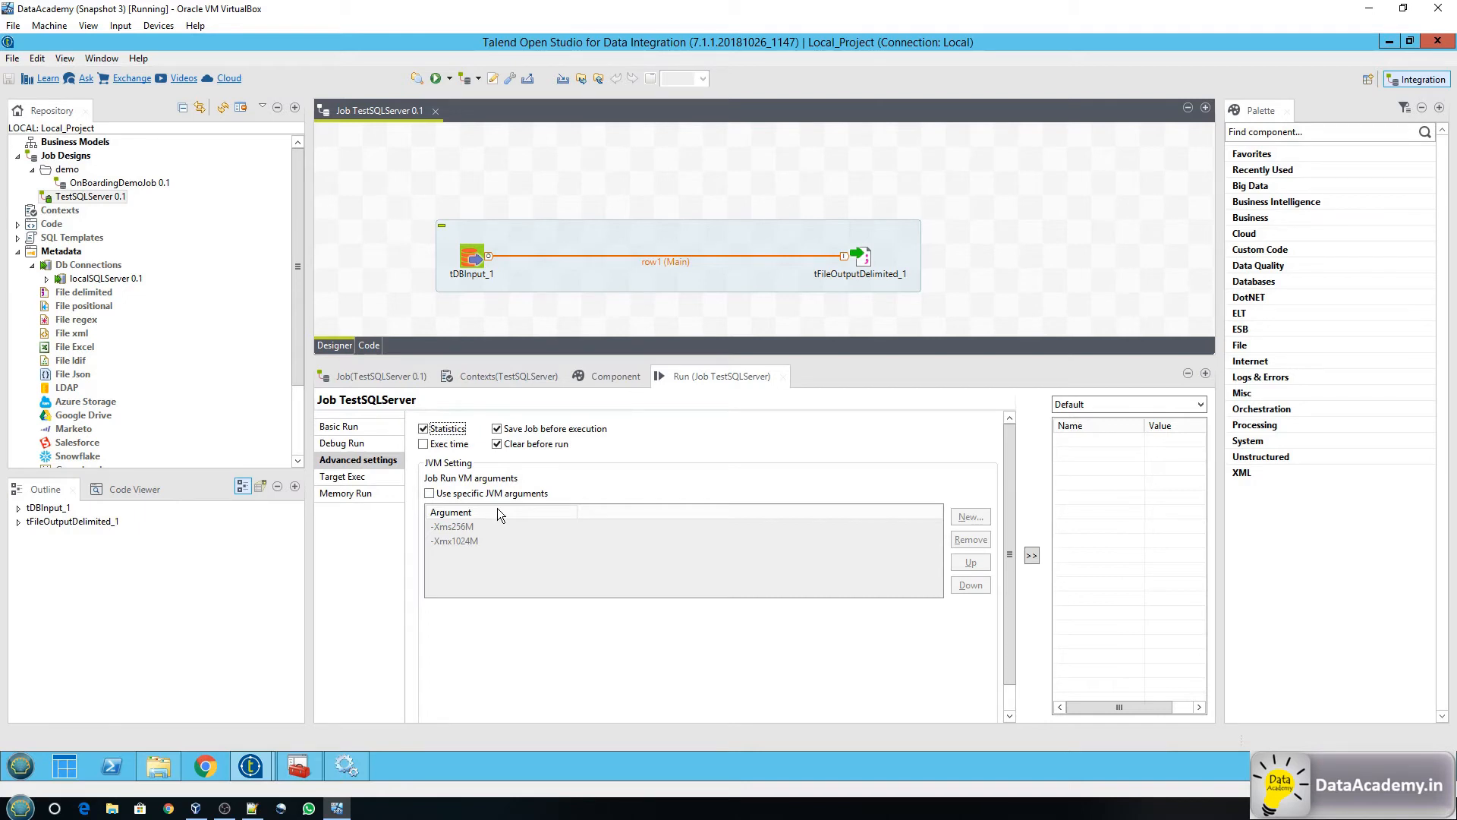
pyautogui.click(375, 444)
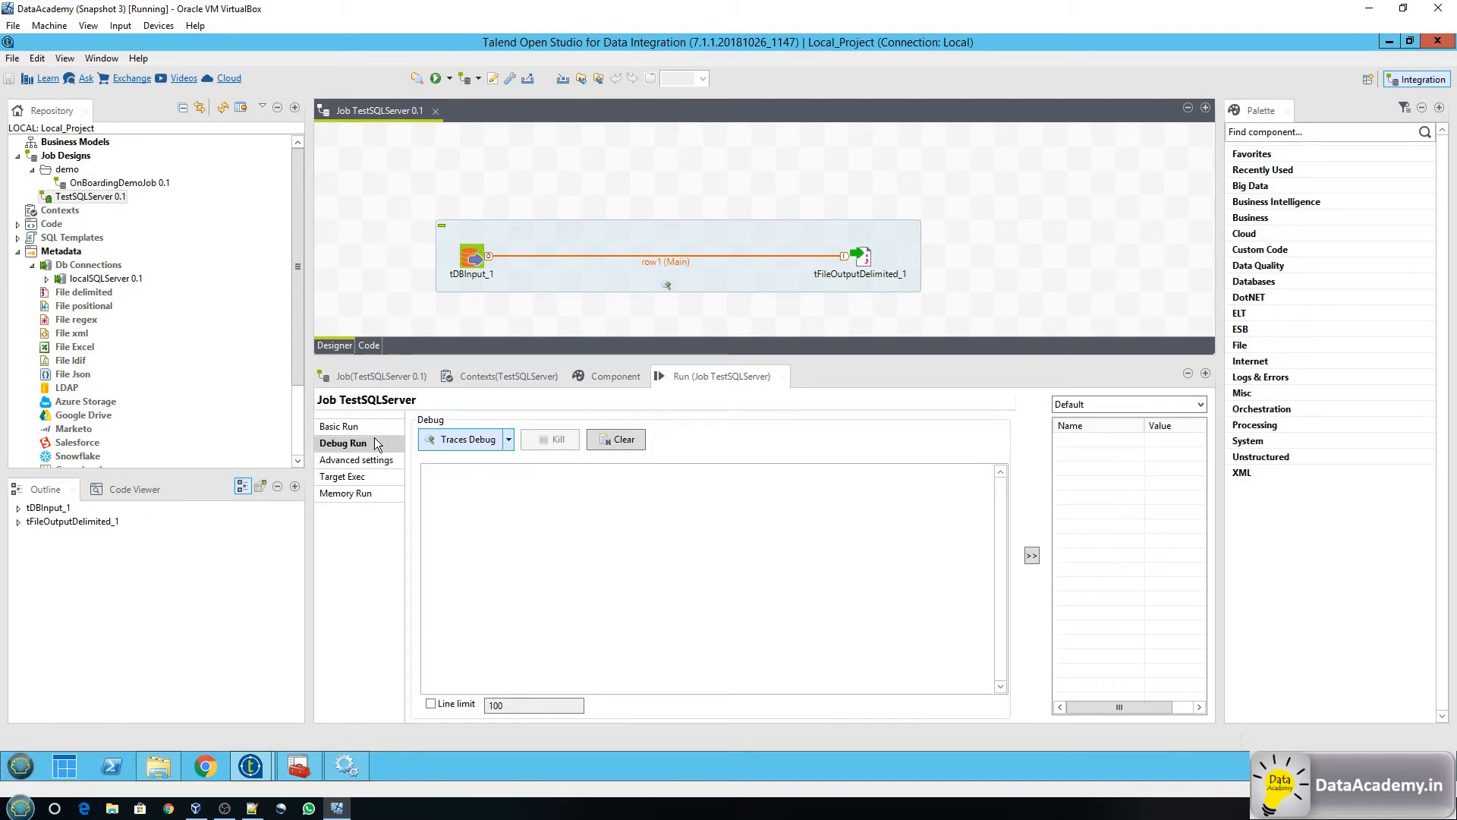
# Run the TestSQLServer job from Basic Run and review the start, connection and exit code lines of its execution log.
pyautogui.click(376, 428)
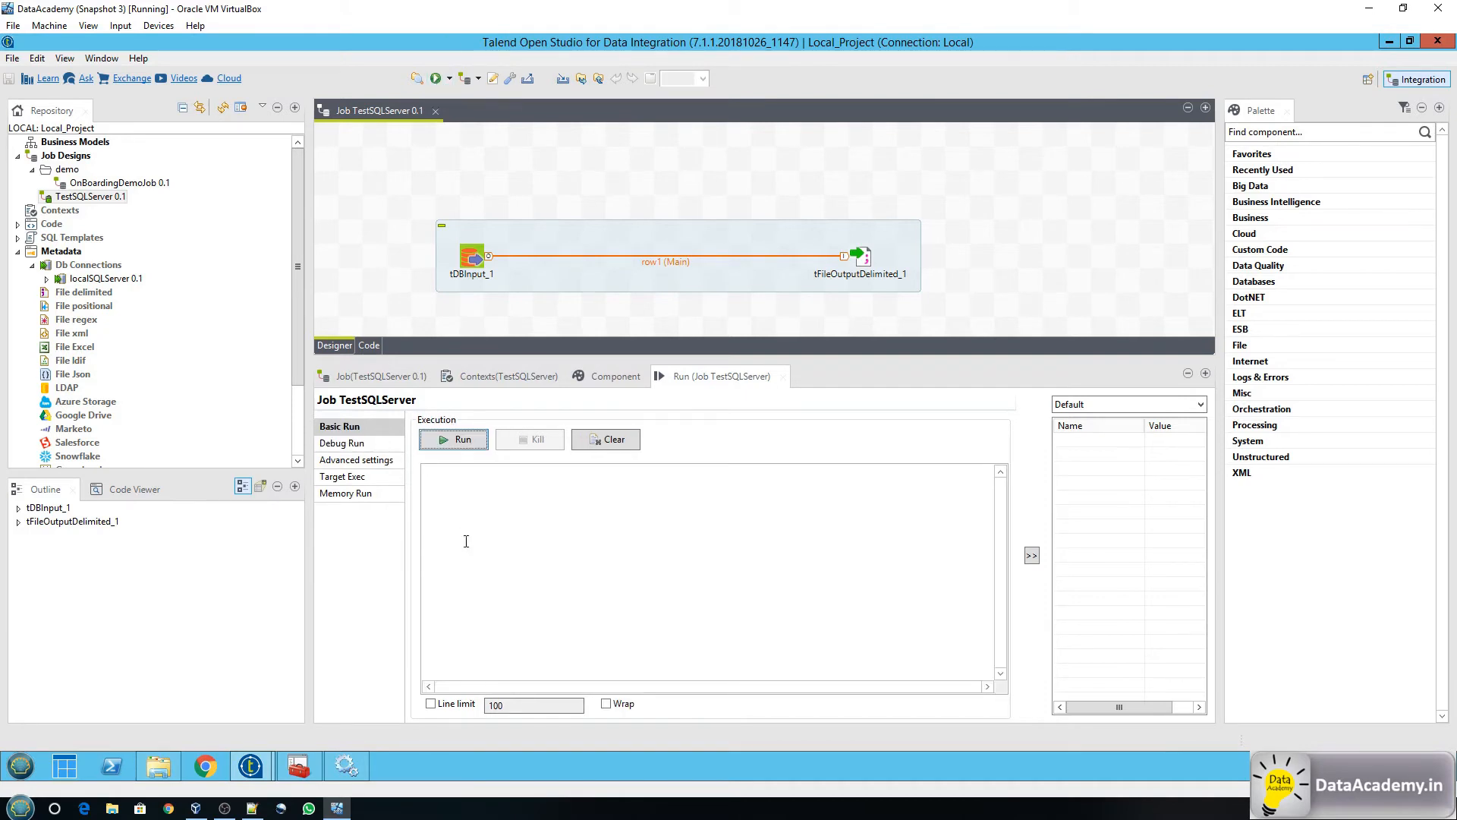
pyautogui.click(435, 79)
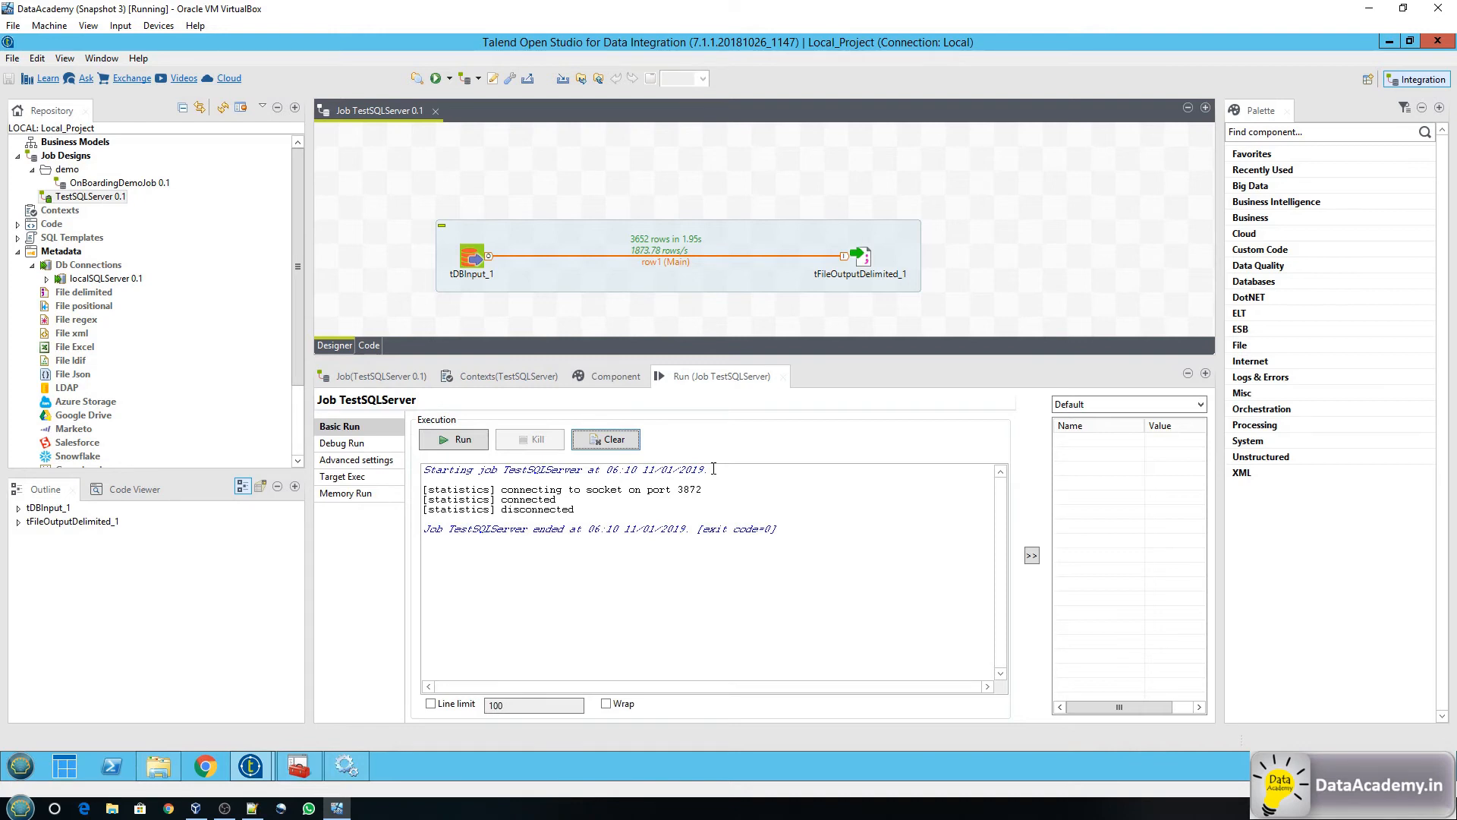
pyautogui.moveTo(714, 469); pyautogui.dragTo(423, 470)
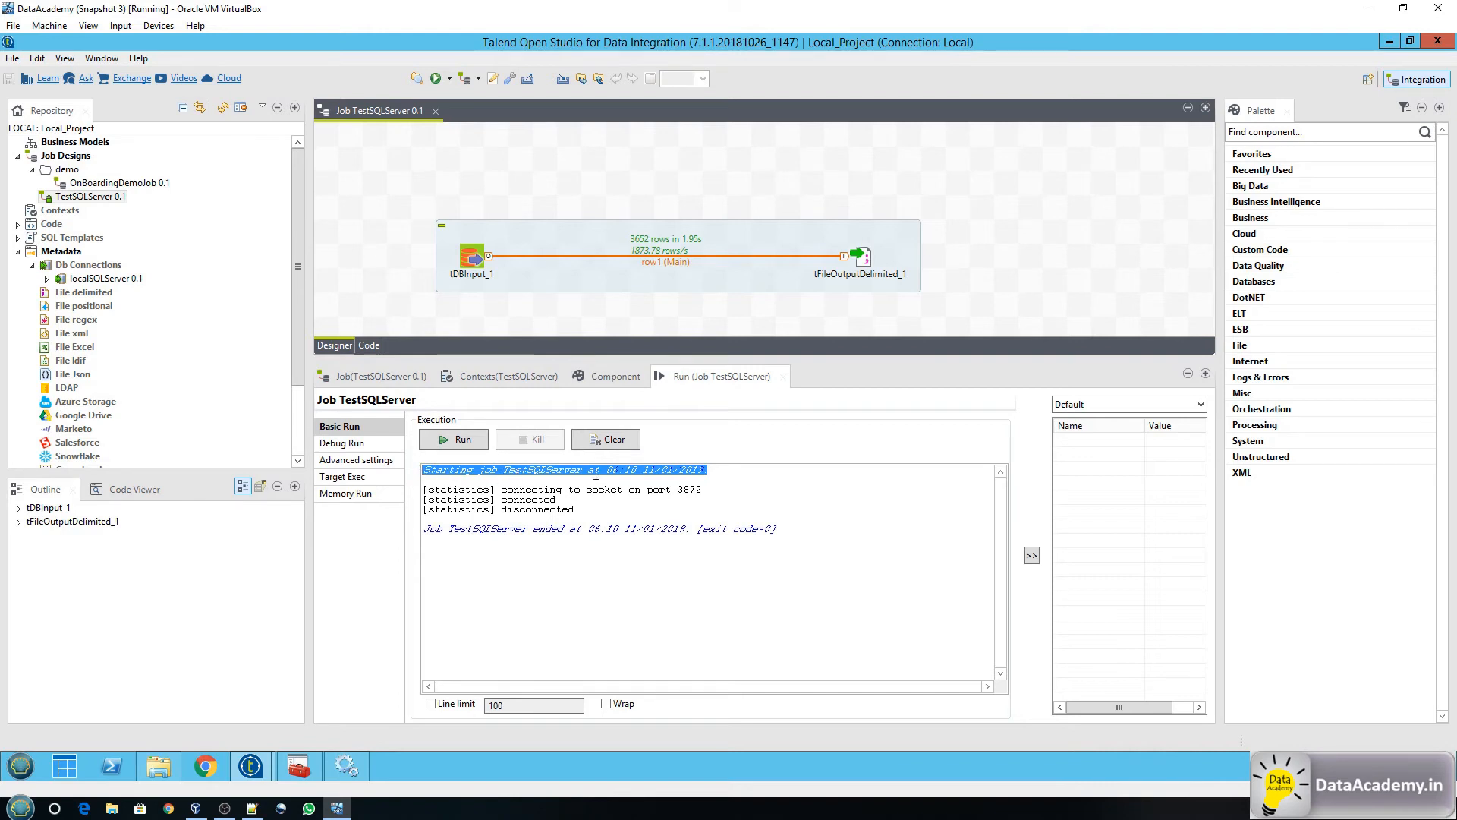
pyautogui.click(694, 501)
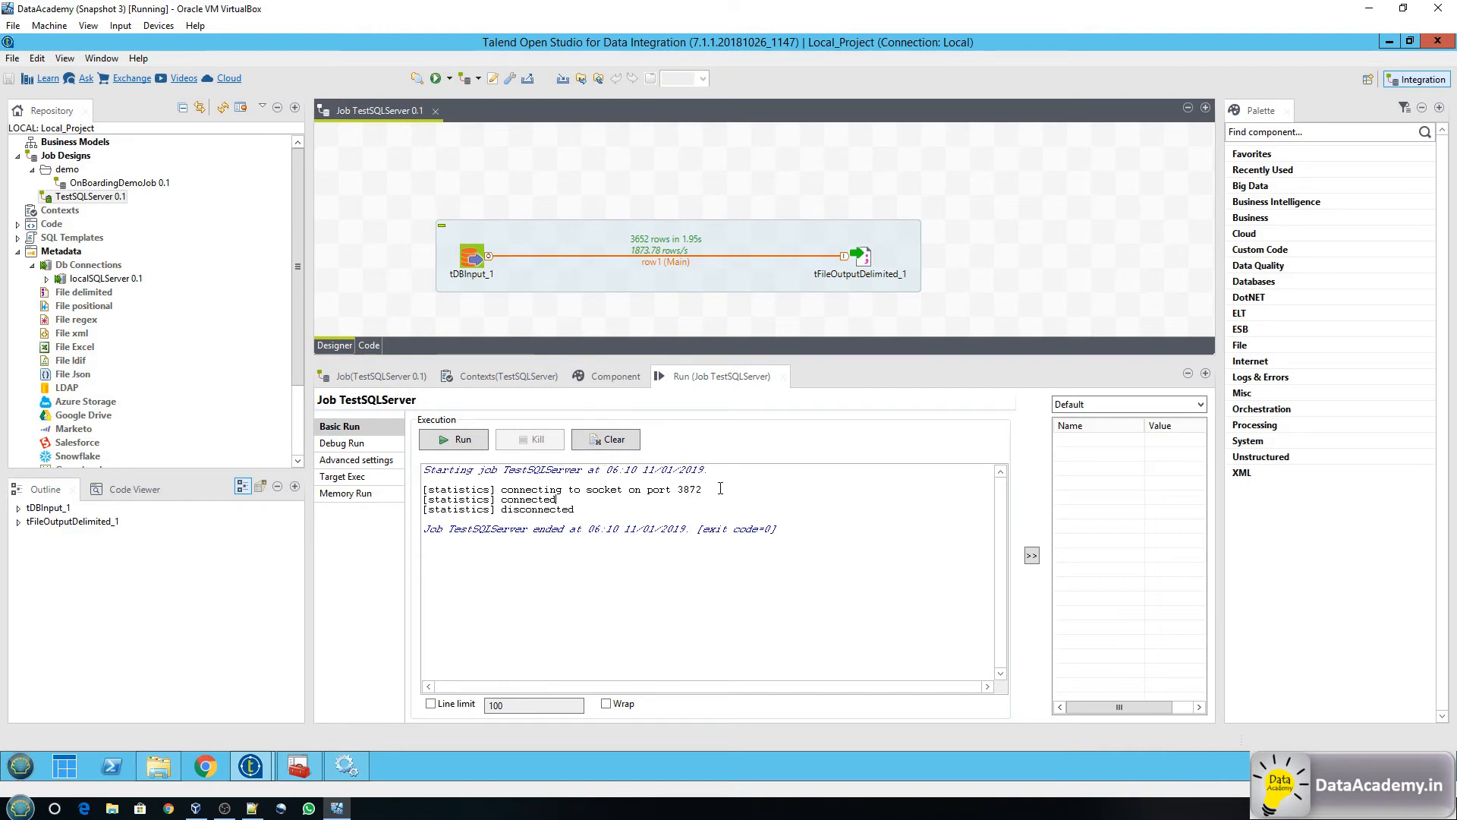
pyautogui.moveTo(720, 489); pyautogui.dragTo(414, 491)
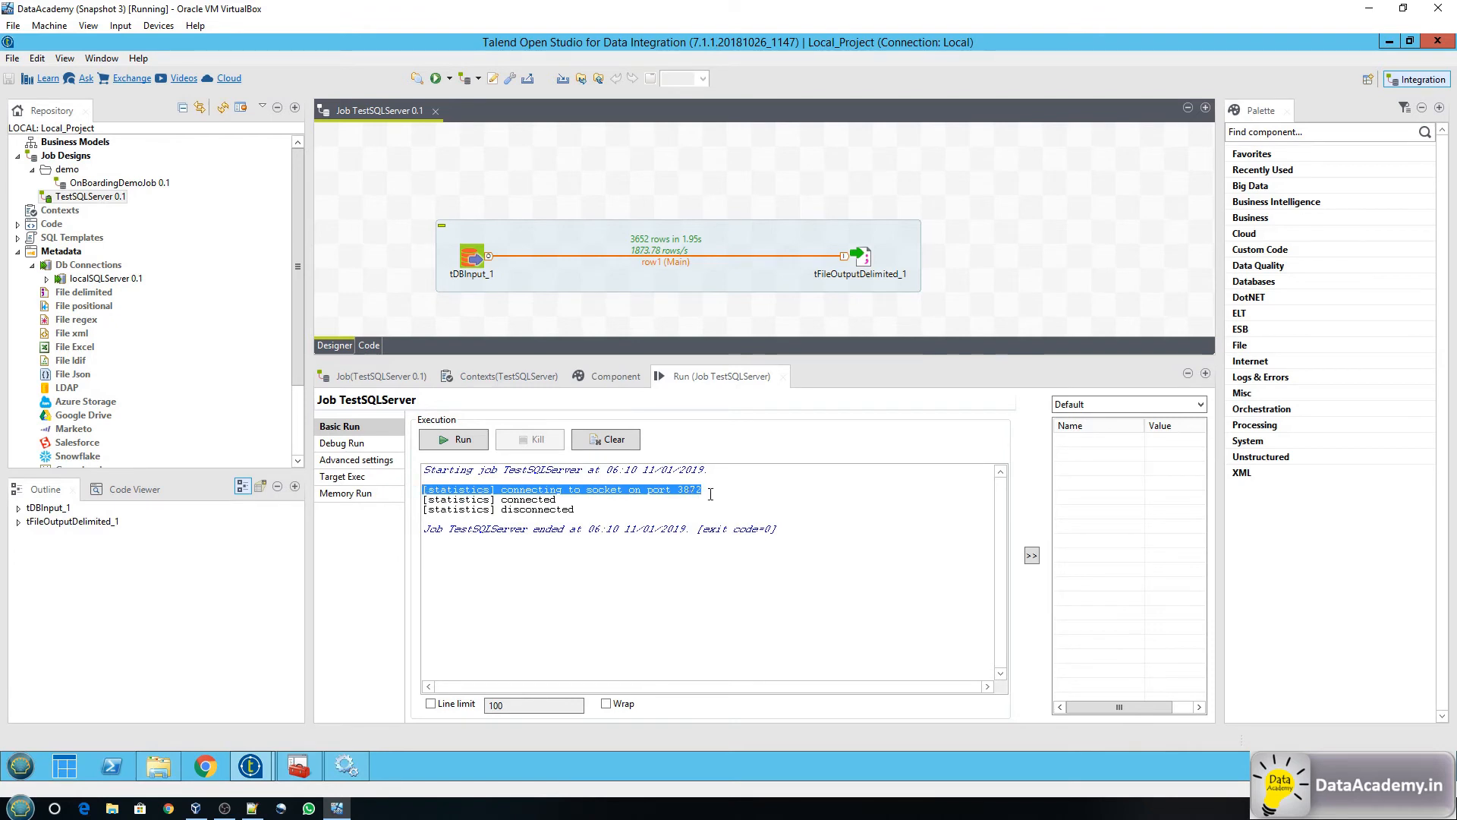
pyautogui.doubleClick(523, 500)
pyautogui.doubleClick(537, 509)
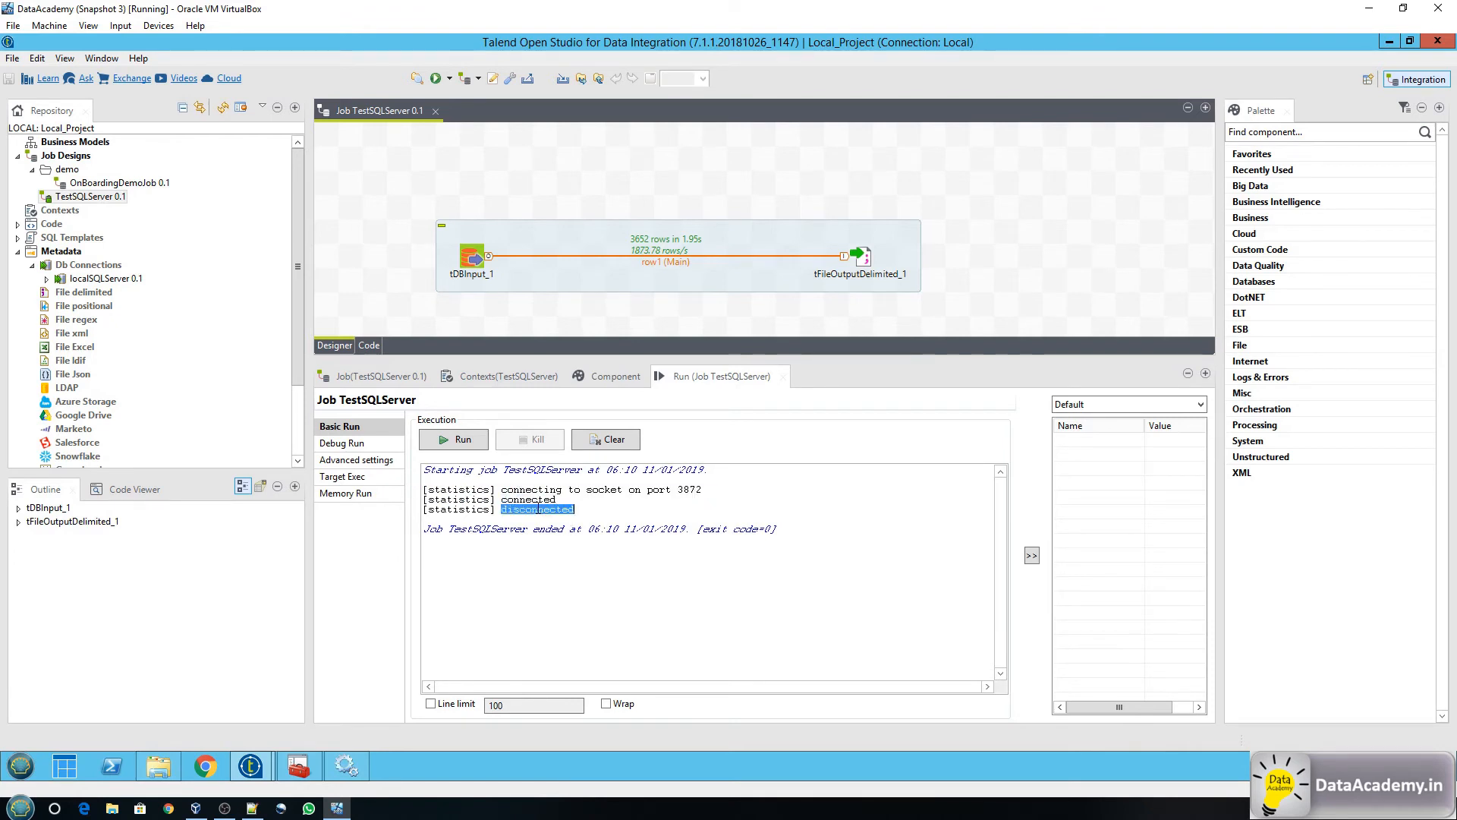
pyautogui.moveTo(532, 529); pyautogui.dragTo(803, 534)
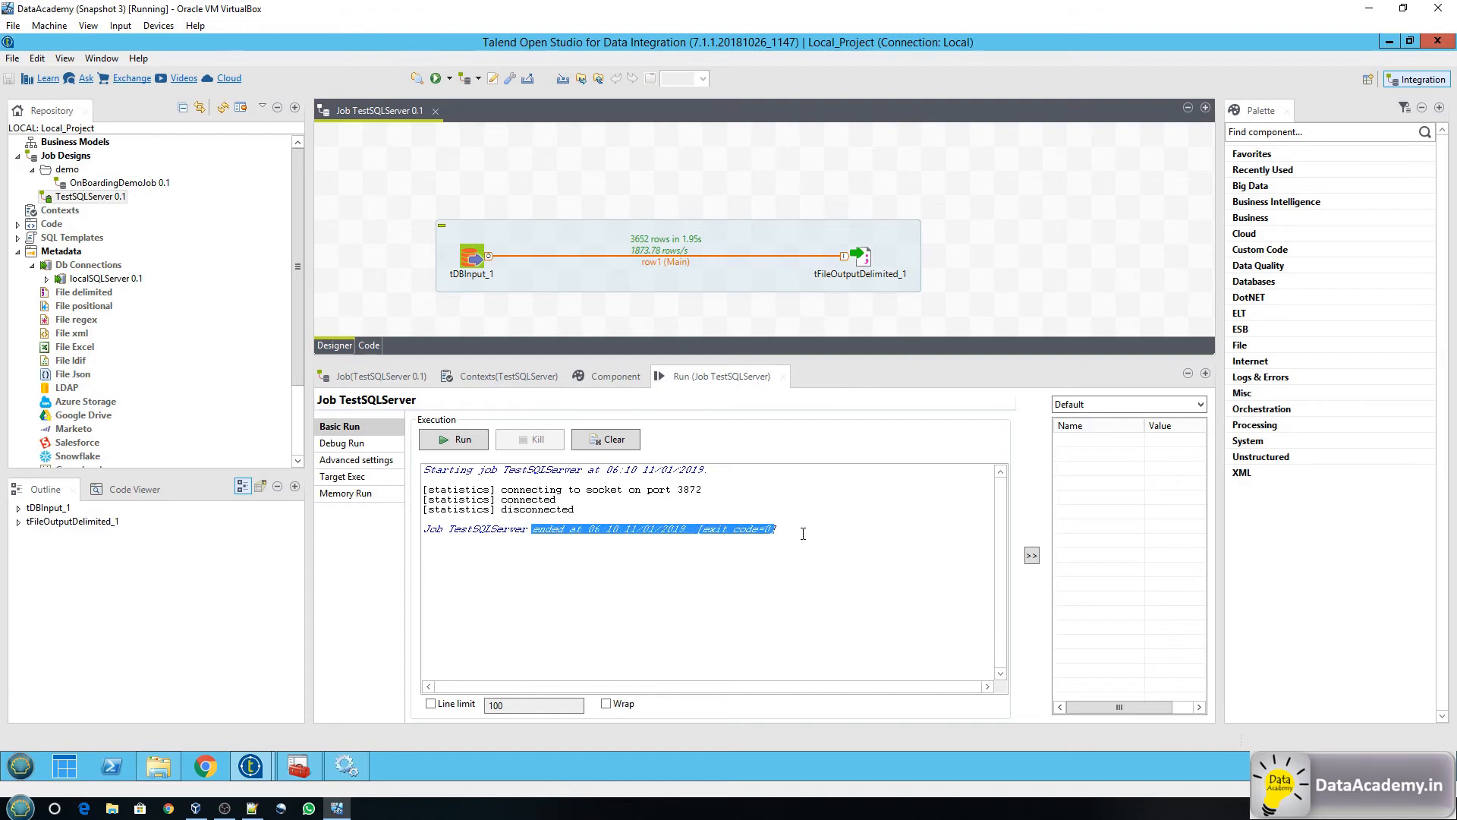
pyautogui.moveTo(698, 531); pyautogui.dragTo(776, 529)
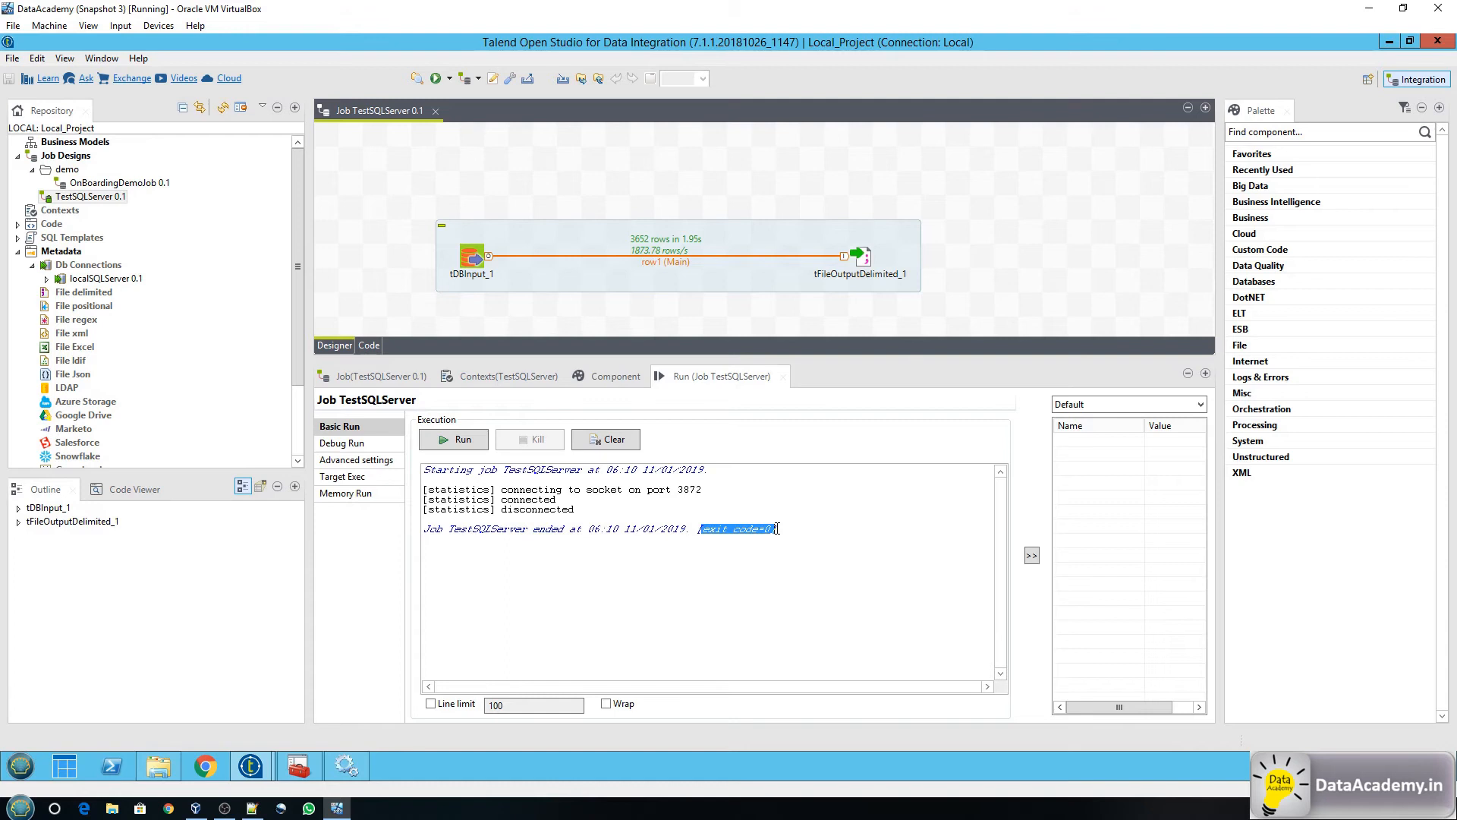
pyautogui.click(877, 521)
# Bring up the list of views that can be shown, collapsed to its top-level categories, and look at the Java views.
pyautogui.click(102, 60)
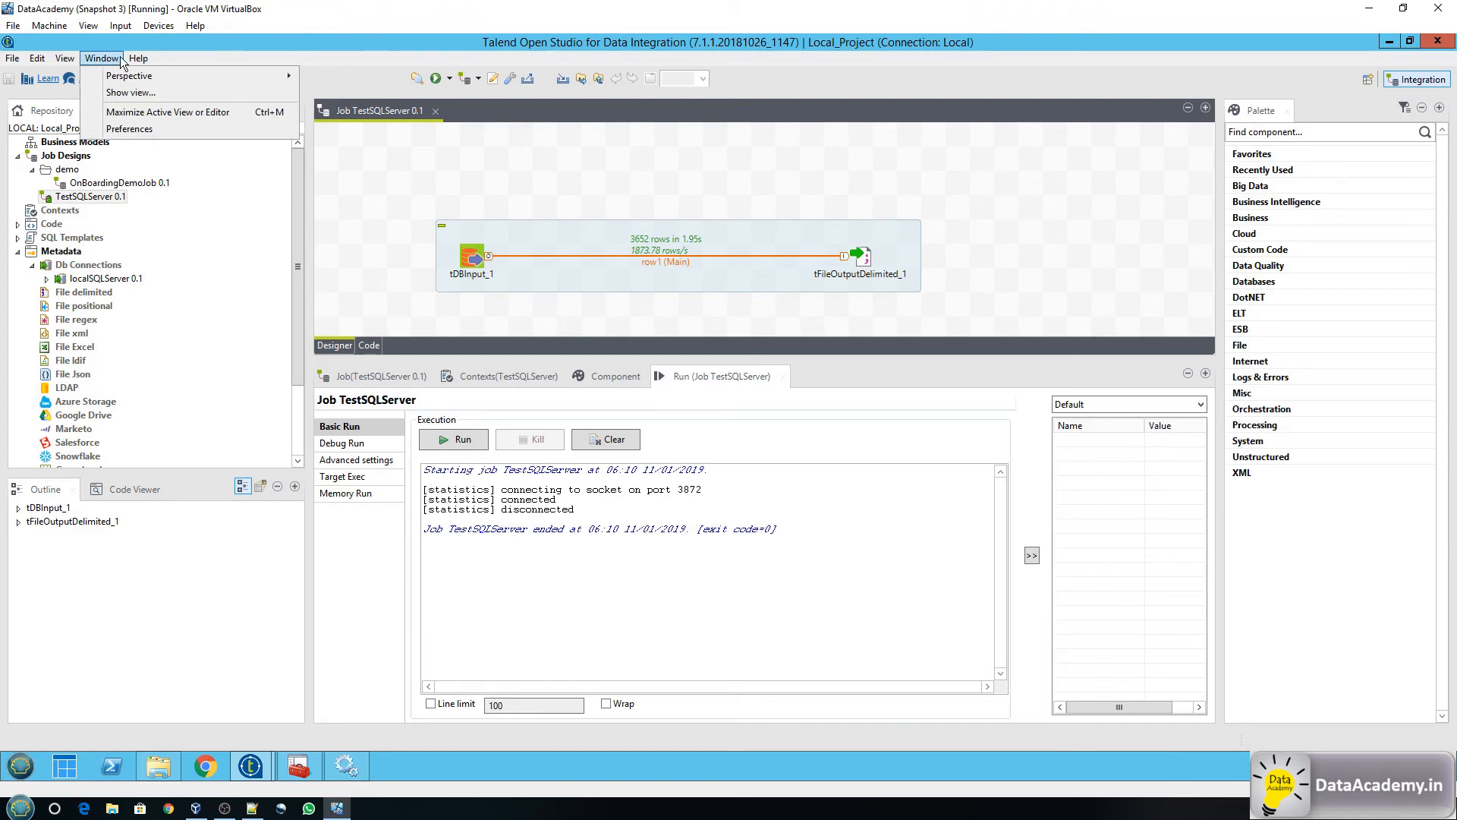
pyautogui.click(132, 93)
pyautogui.moveTo(817, 350); pyautogui.dragTo(816, 289)
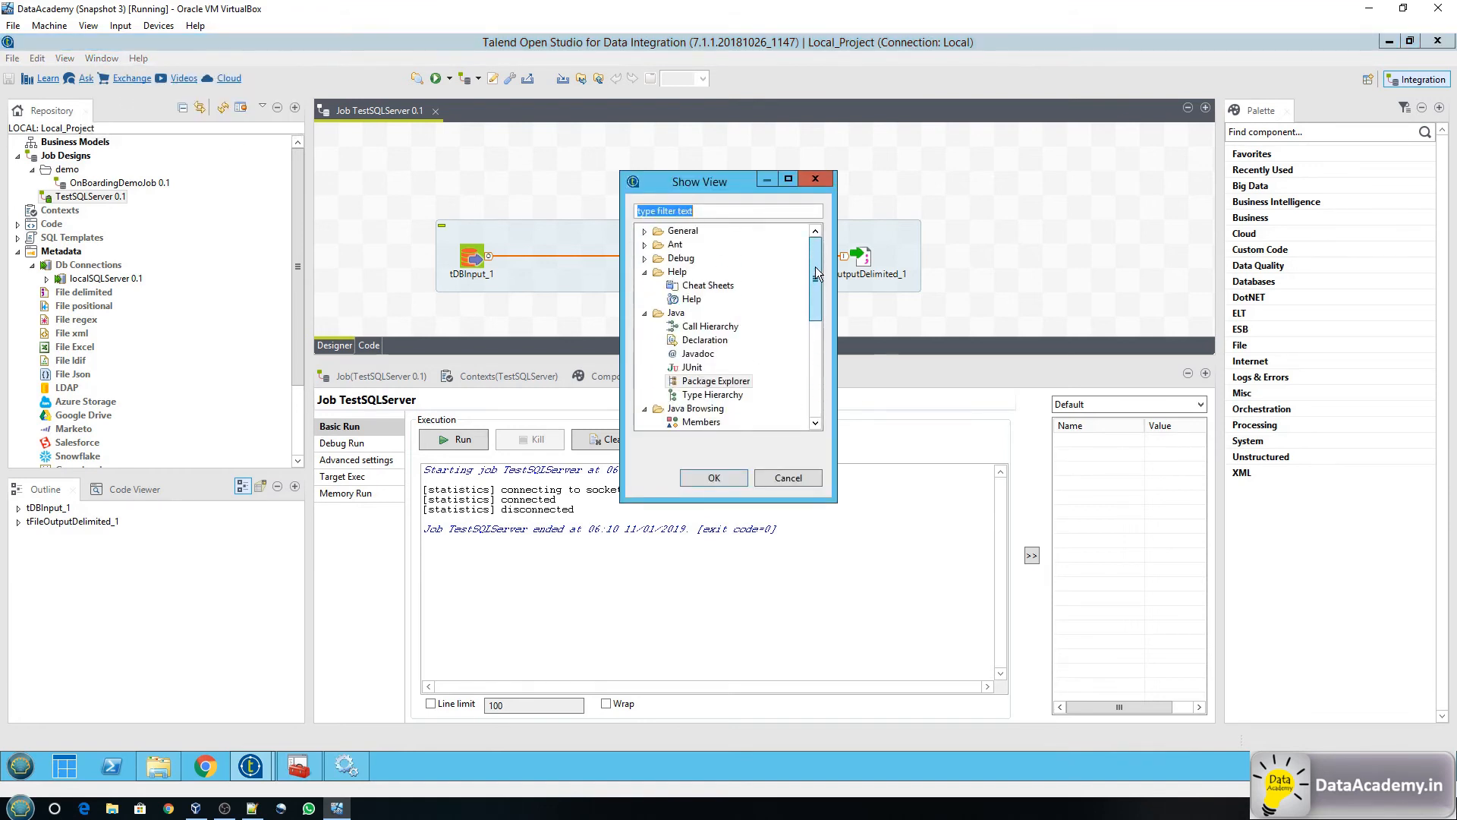
pyautogui.click(645, 272)
pyautogui.click(646, 285)
pyautogui.click(645, 298)
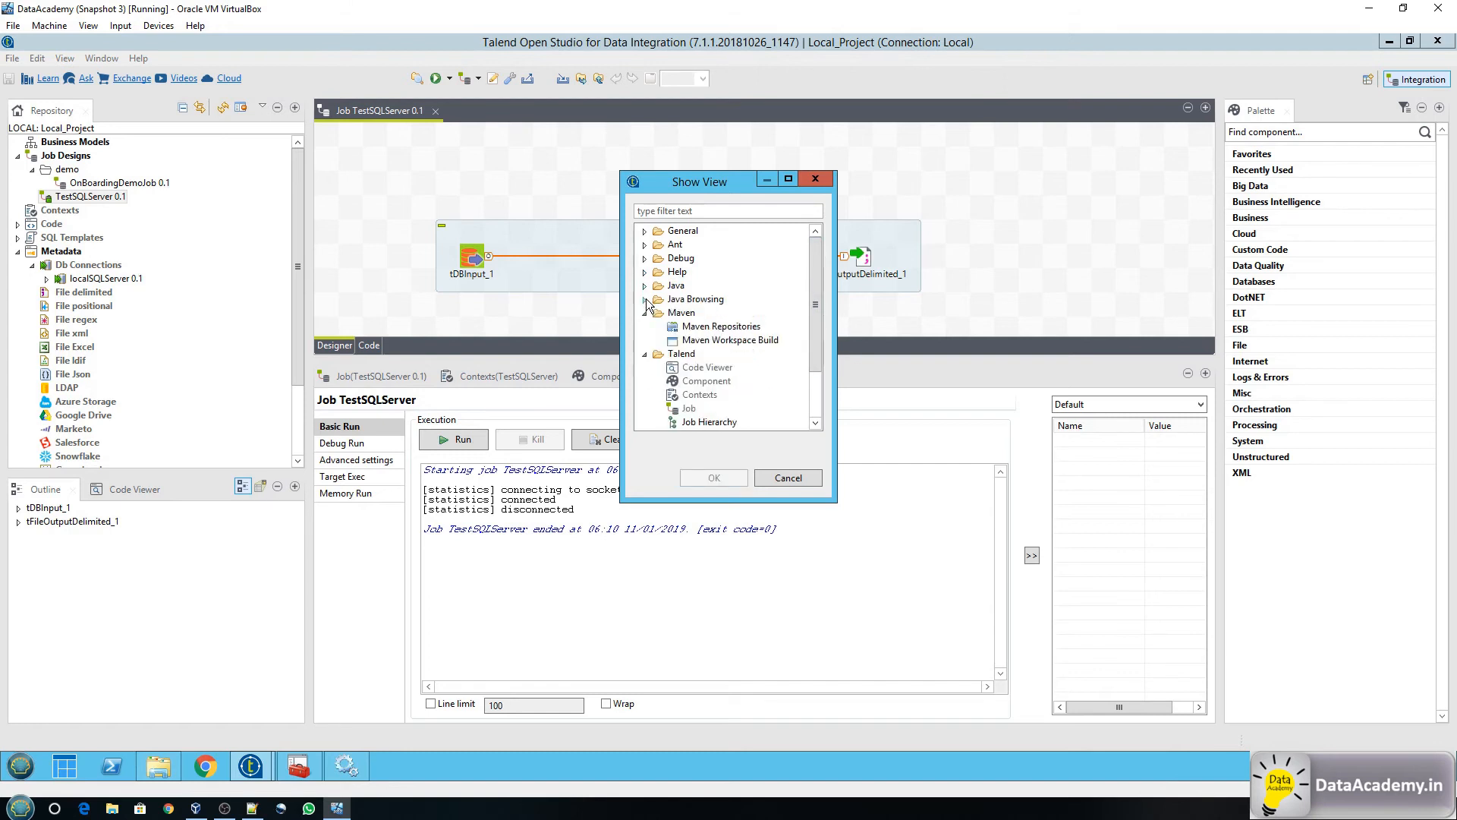
pyautogui.click(645, 312)
pyautogui.click(646, 326)
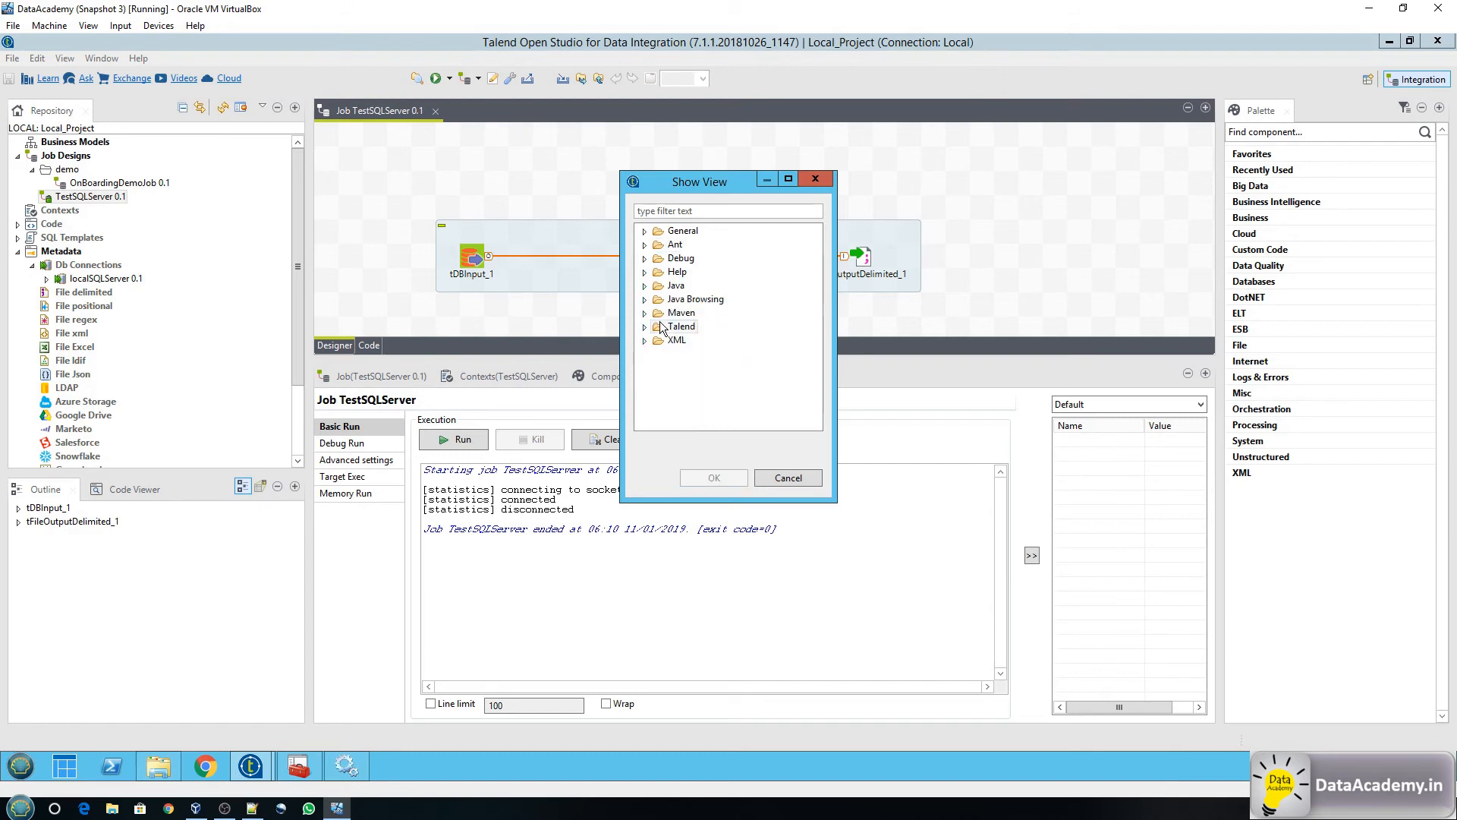
pyautogui.click(644, 285)
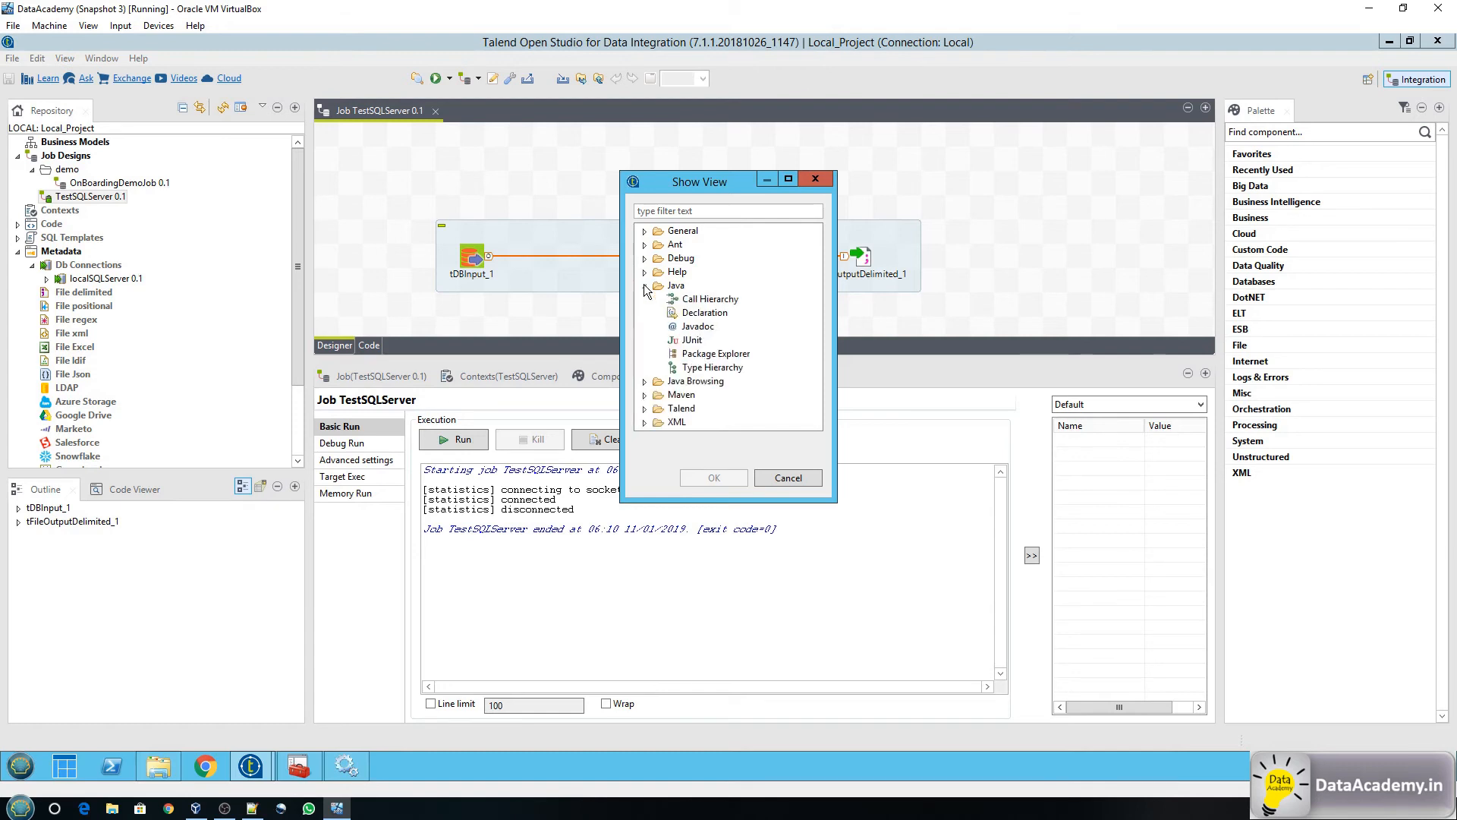
pyautogui.click(644, 286)
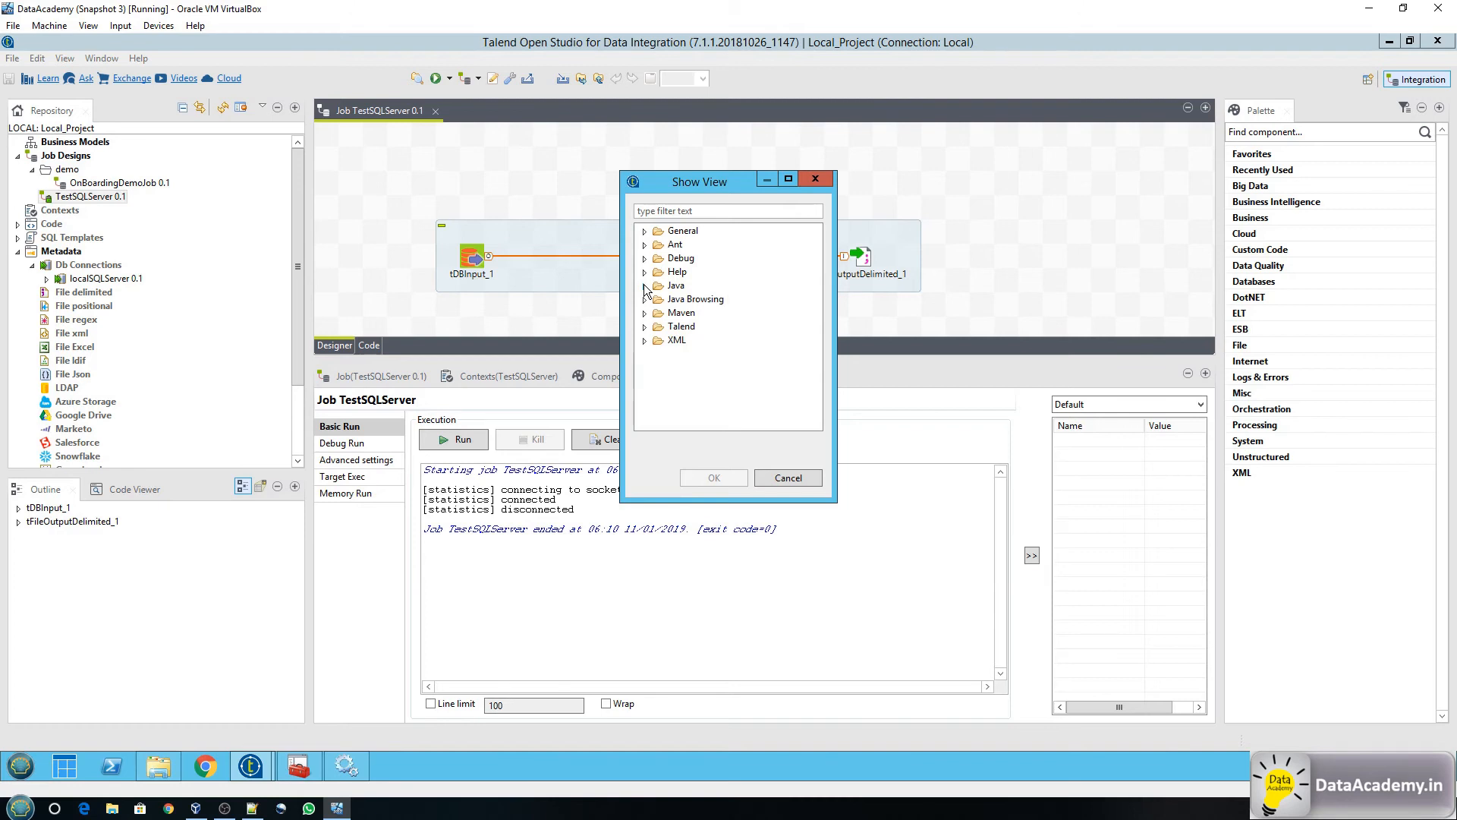
# Look through the views in the Talend category, including Job Hierarchy, Modules, Problems, Run job and Contexts.
pyautogui.click(644, 326)
pyautogui.moveTo(818, 305); pyautogui.dragTo(818, 344)
pyautogui.click(707, 359)
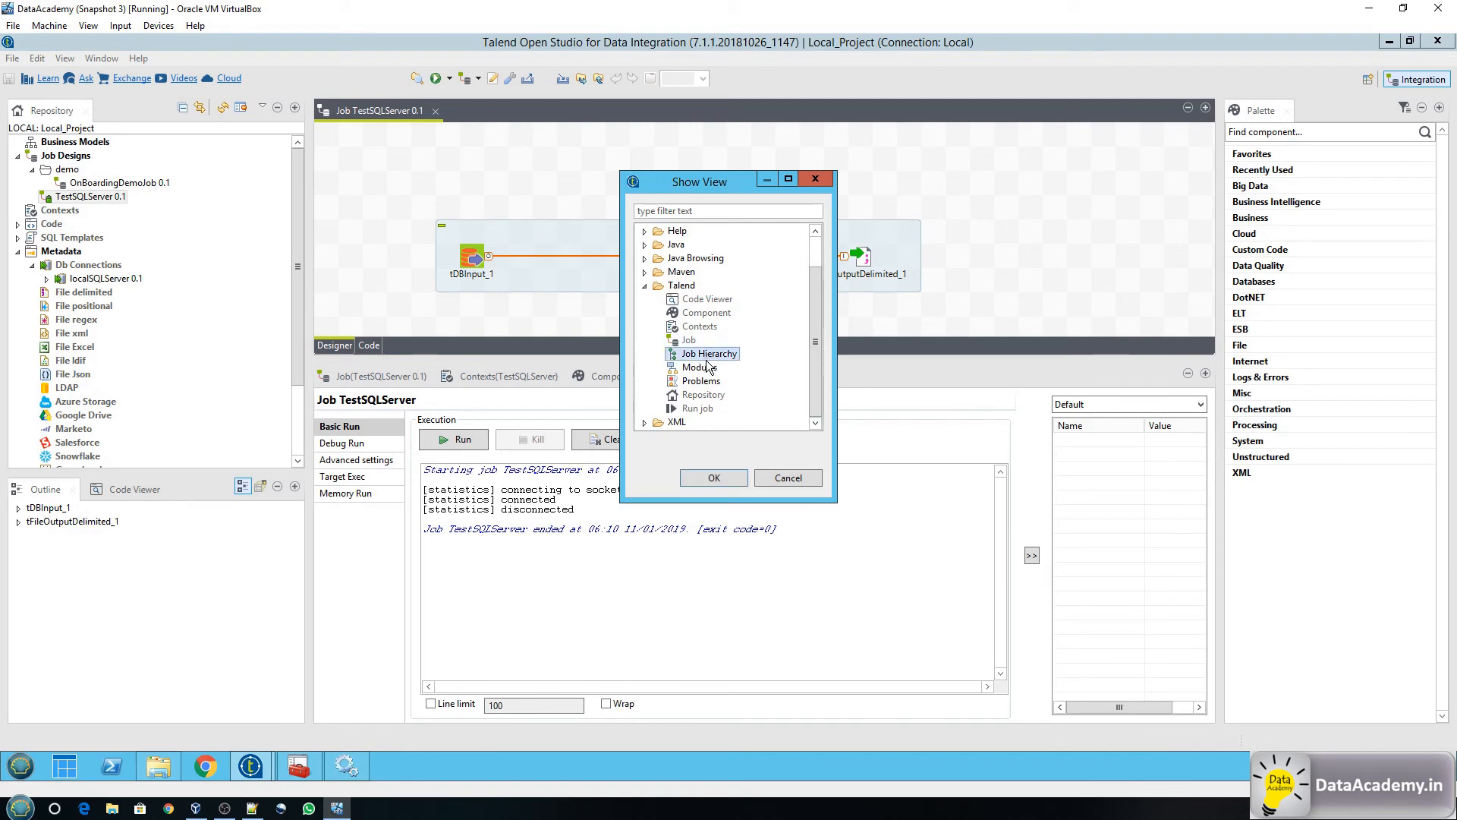
pyautogui.click(707, 368)
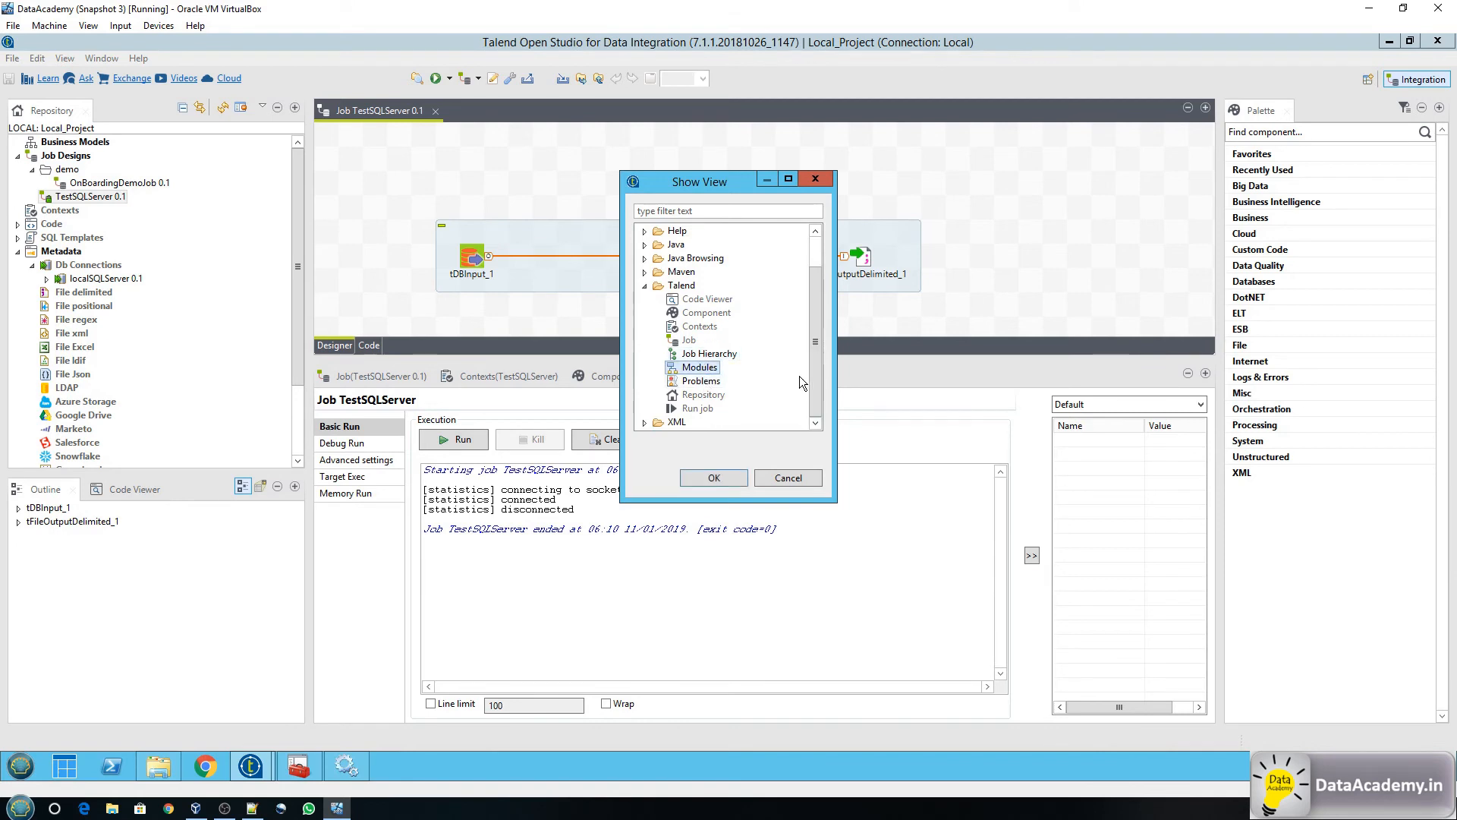
pyautogui.click(695, 381)
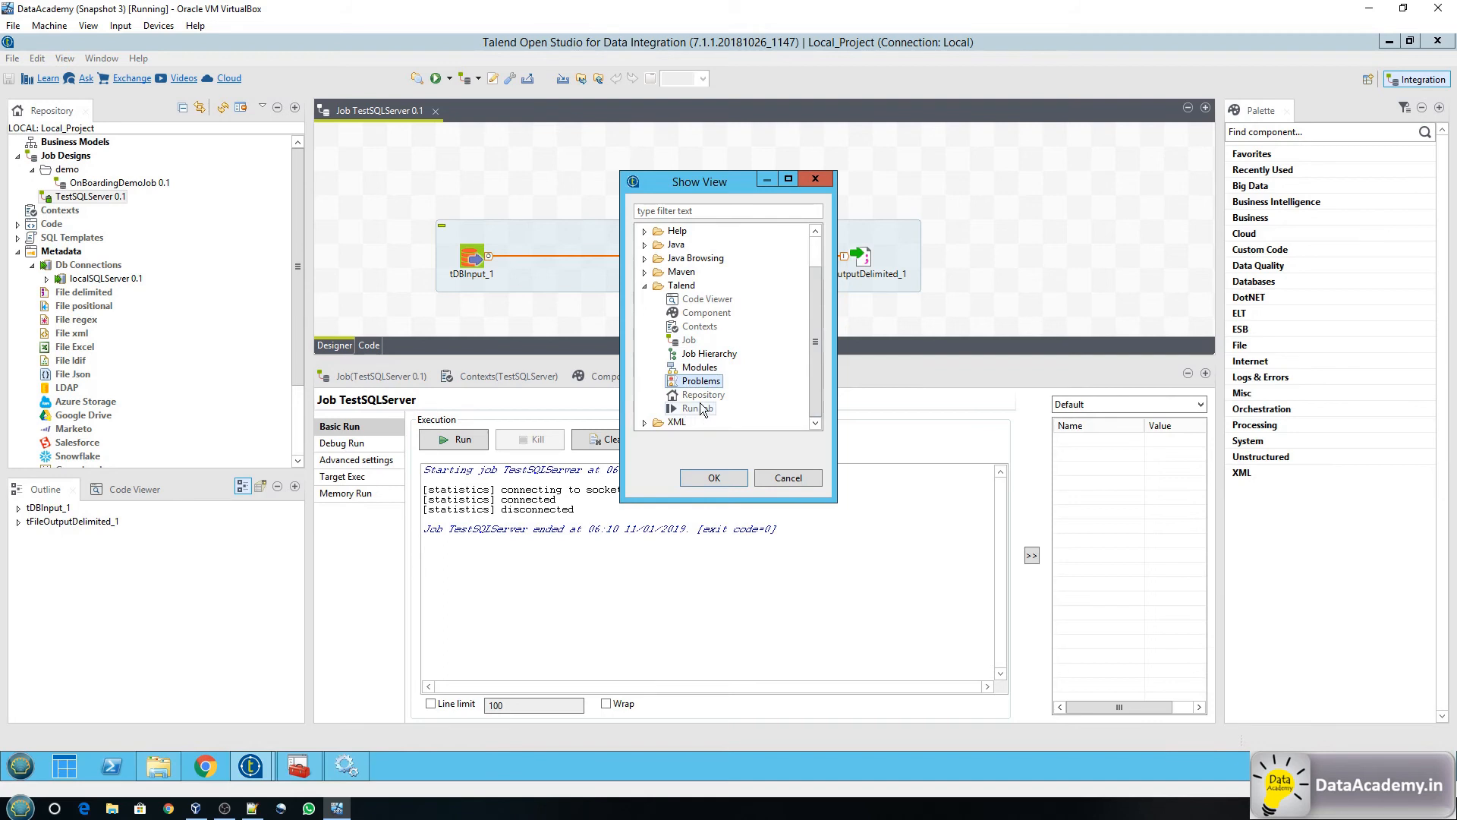
pyautogui.click(699, 409)
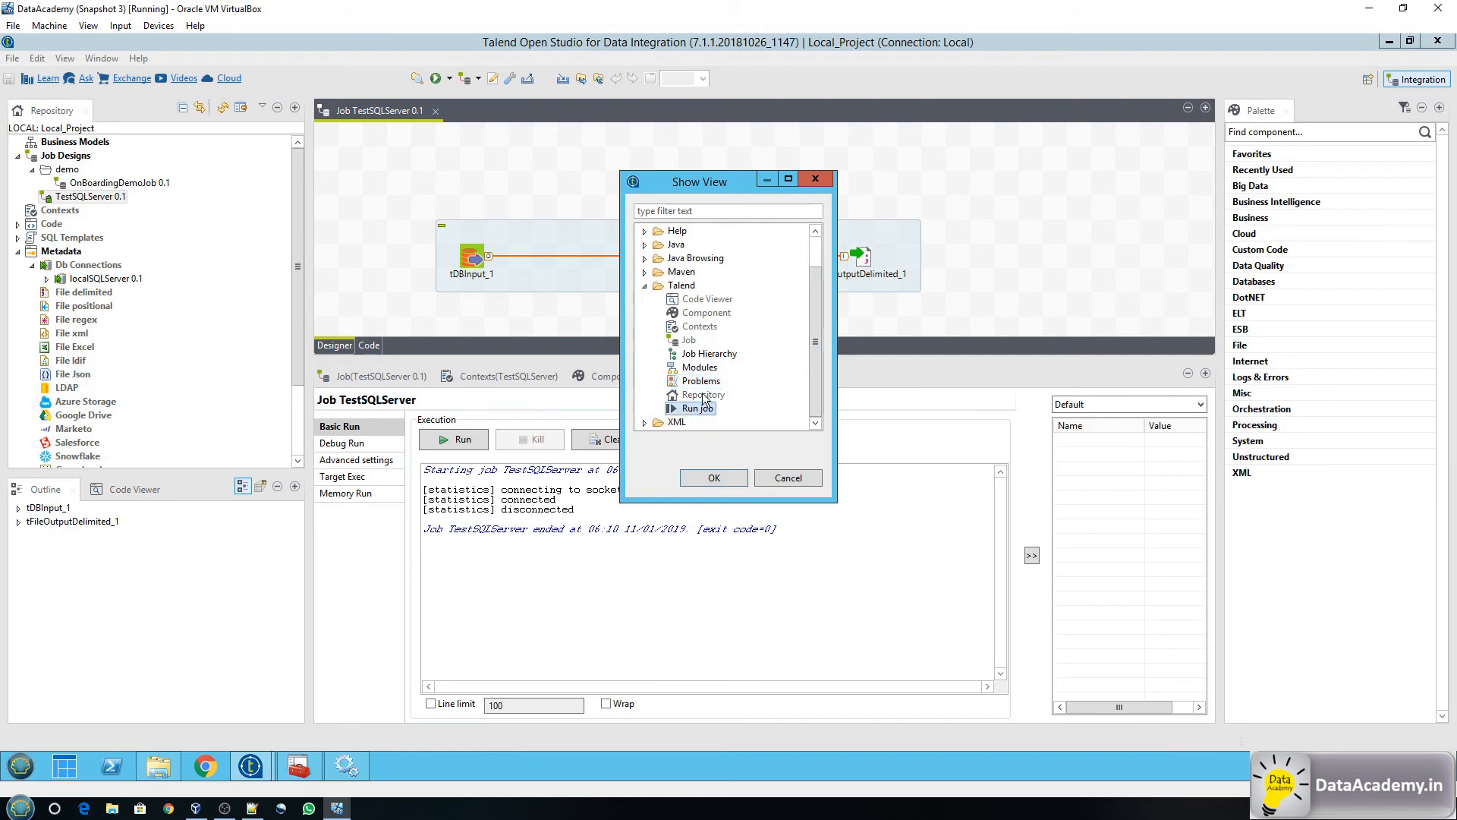
pyautogui.click(702, 328)
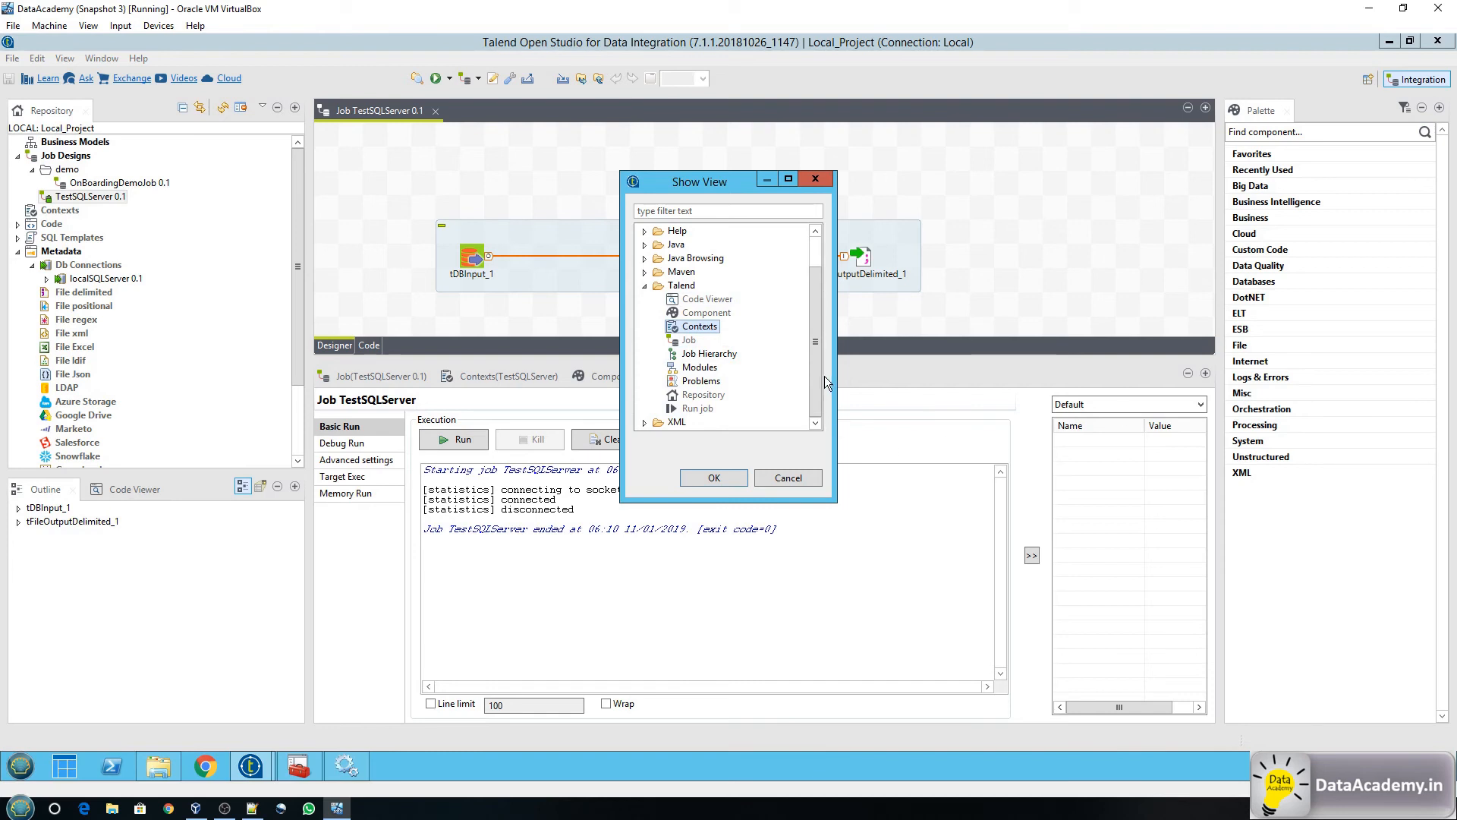
pyautogui.moveTo(817, 349); pyautogui.dragTo(799, 313)
pyautogui.click(646, 326)
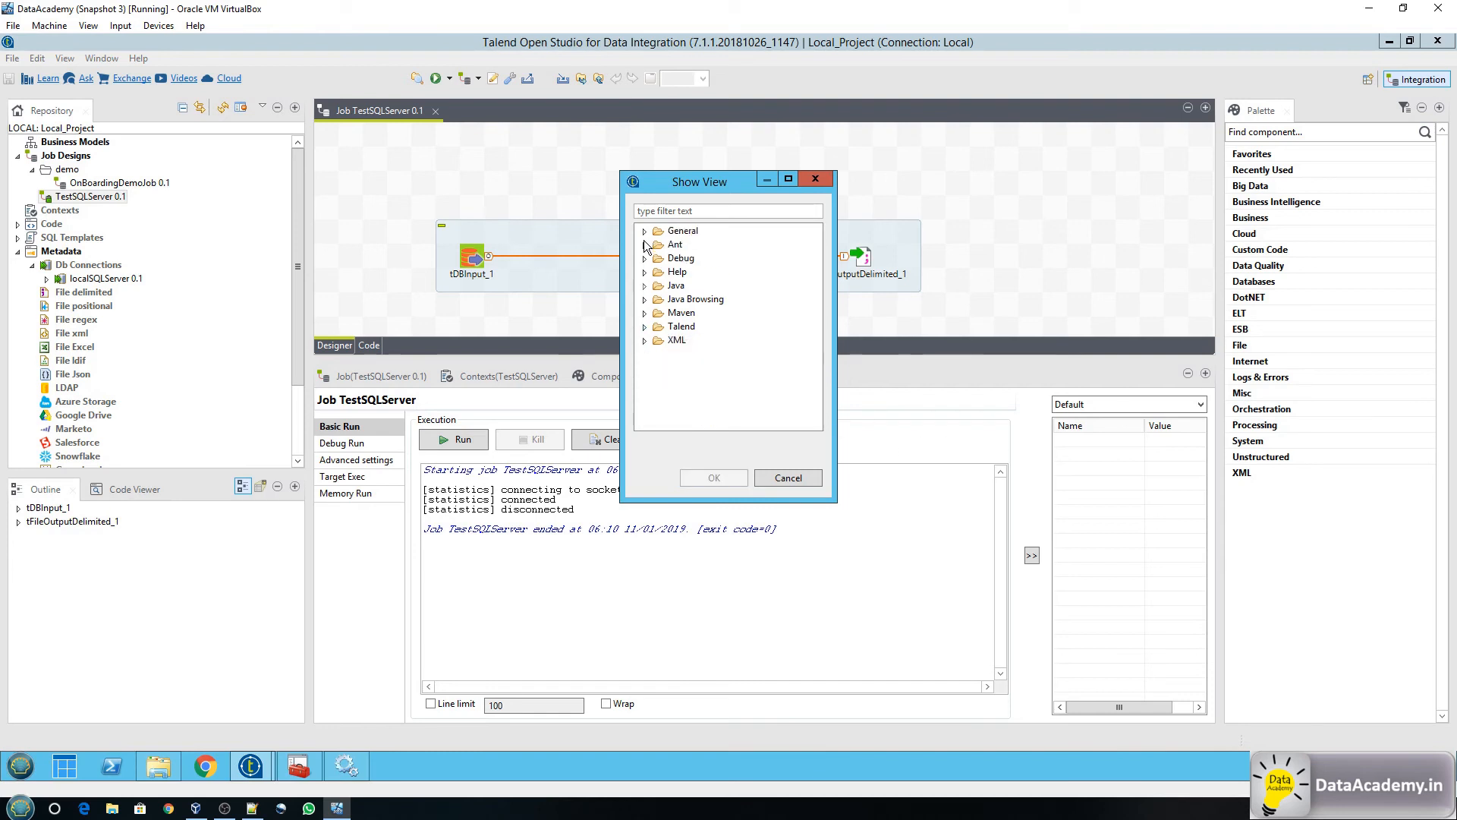
# Look through the views in the General category, such as Internal Web Browser, Properties and Progress, and leave the list without opening any.
pyautogui.click(644, 231)
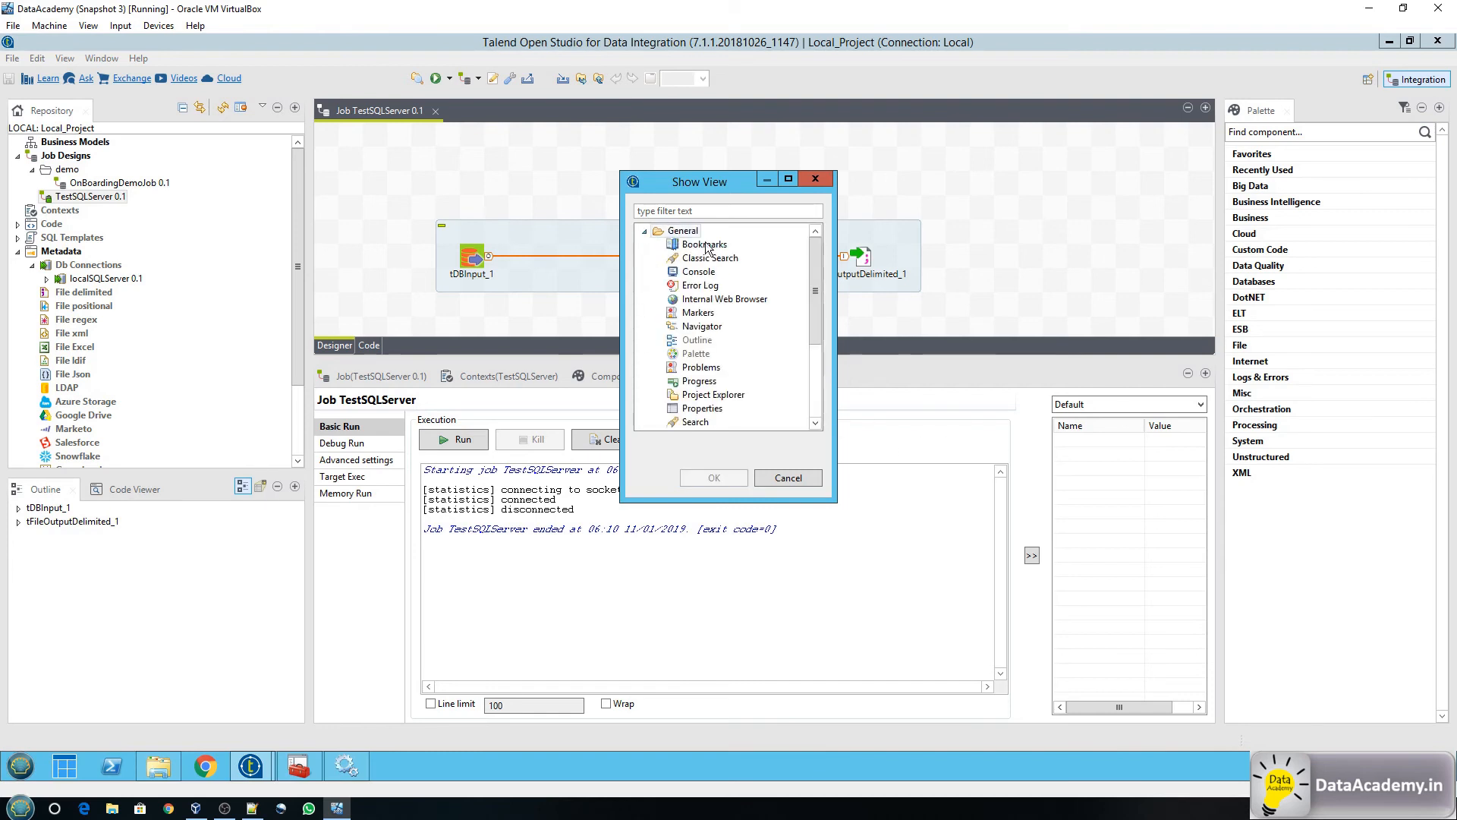
pyautogui.click(703, 327)
pyautogui.click(706, 302)
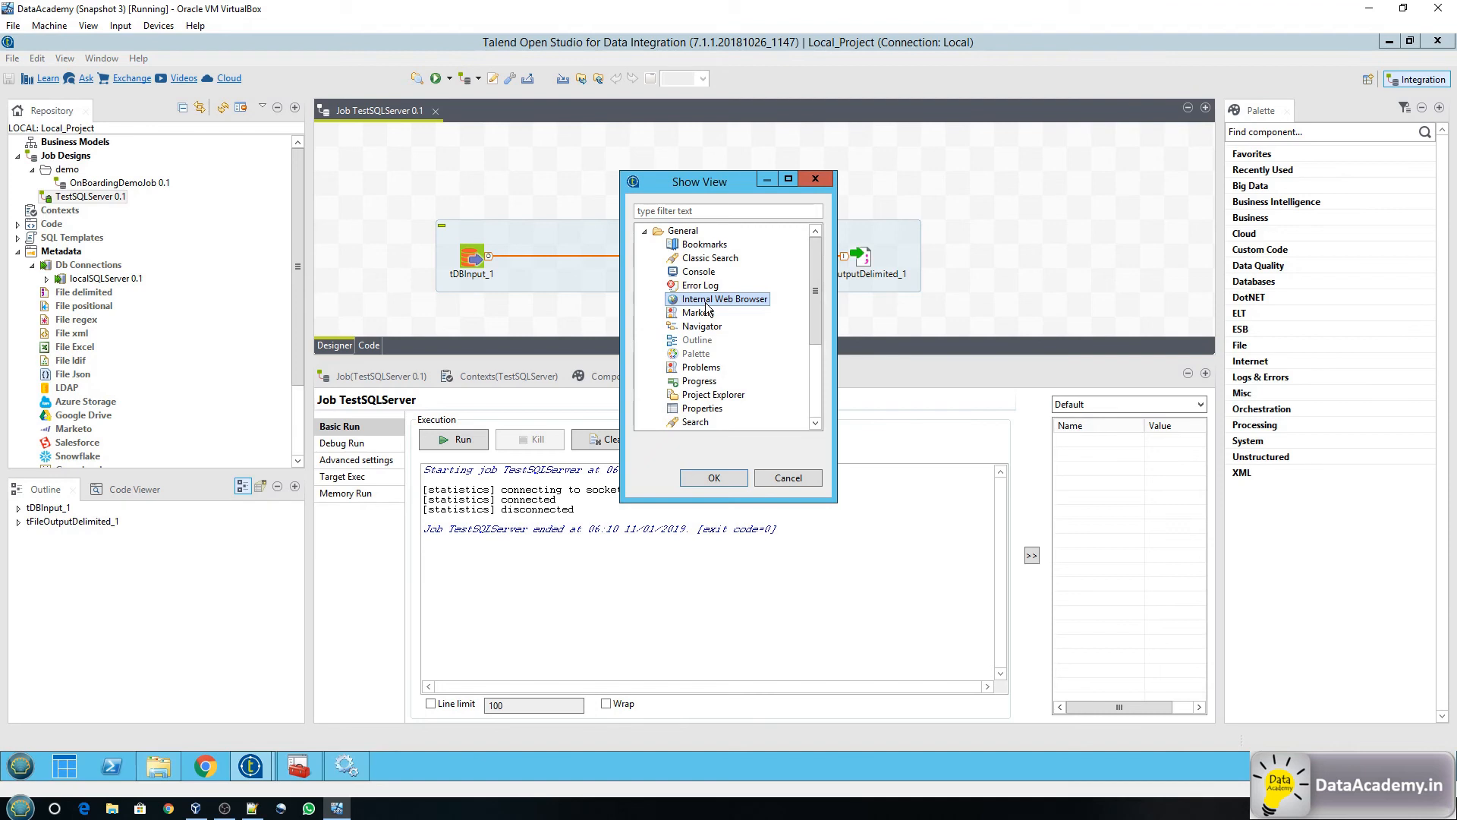
pyautogui.moveTo(815, 284); pyautogui.dragTo(822, 311)
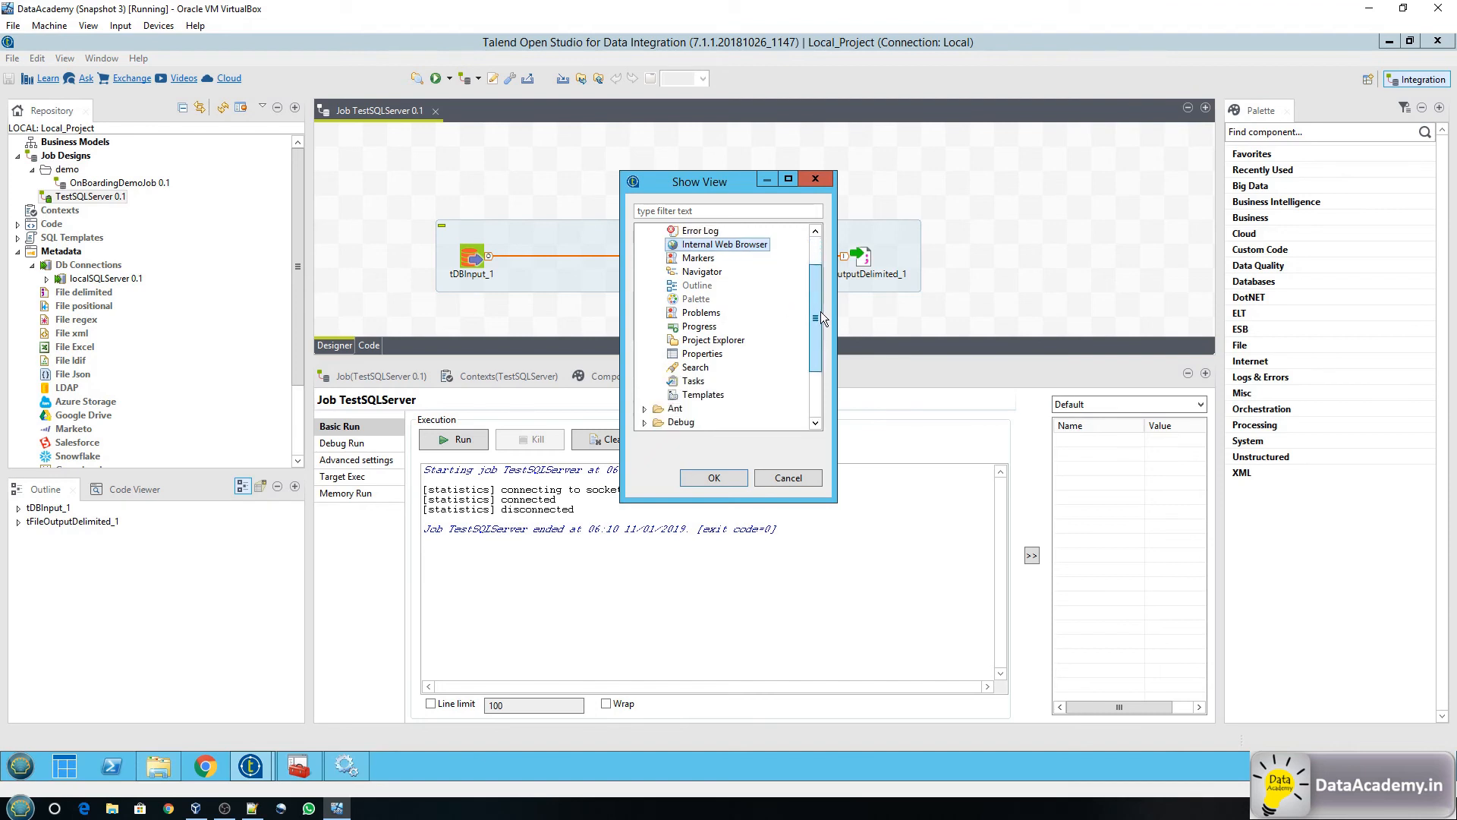
pyautogui.click(717, 340)
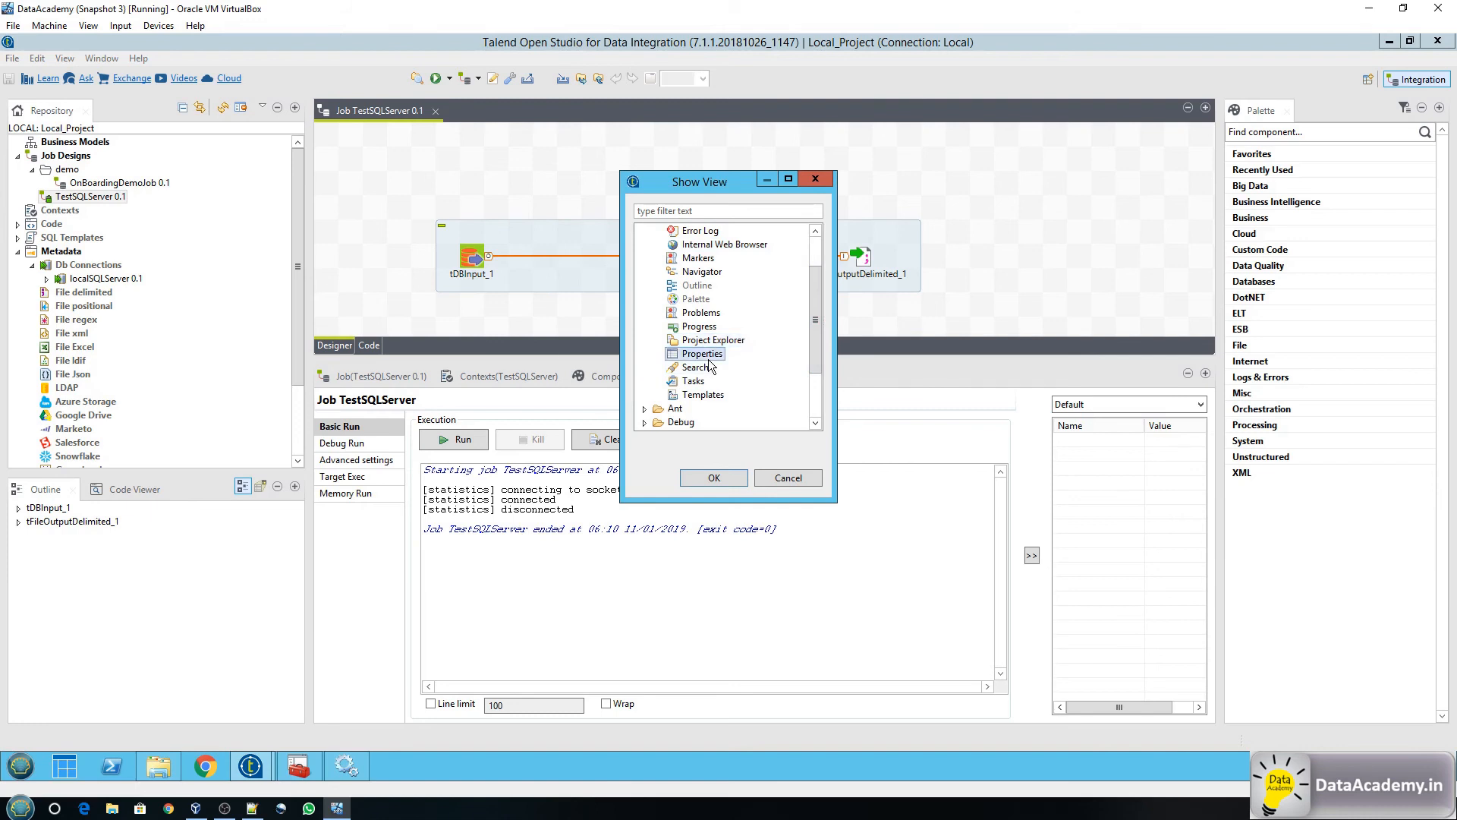
pyautogui.click(699, 329)
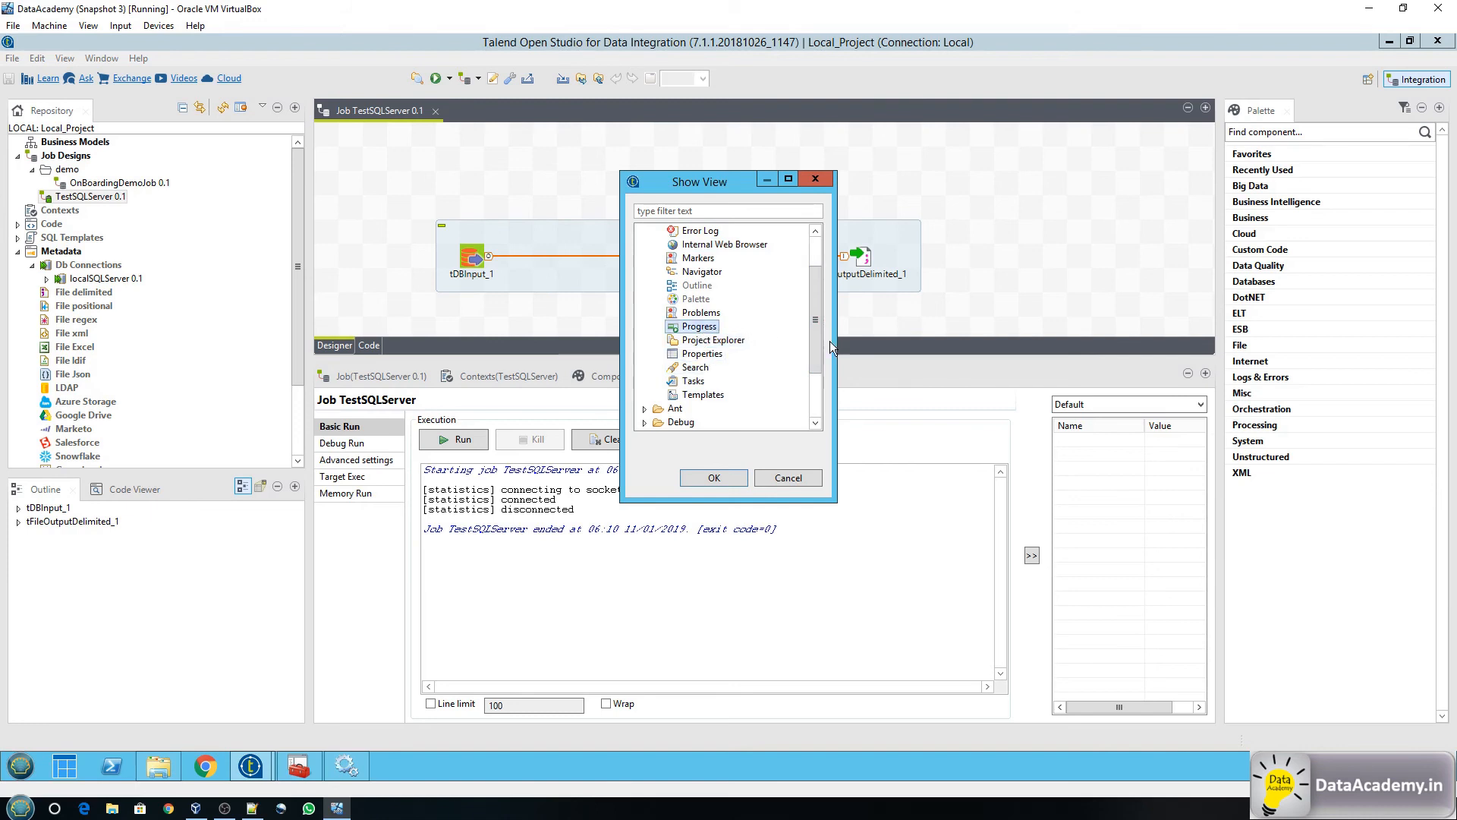
pyautogui.scroll(2, 822, 320)
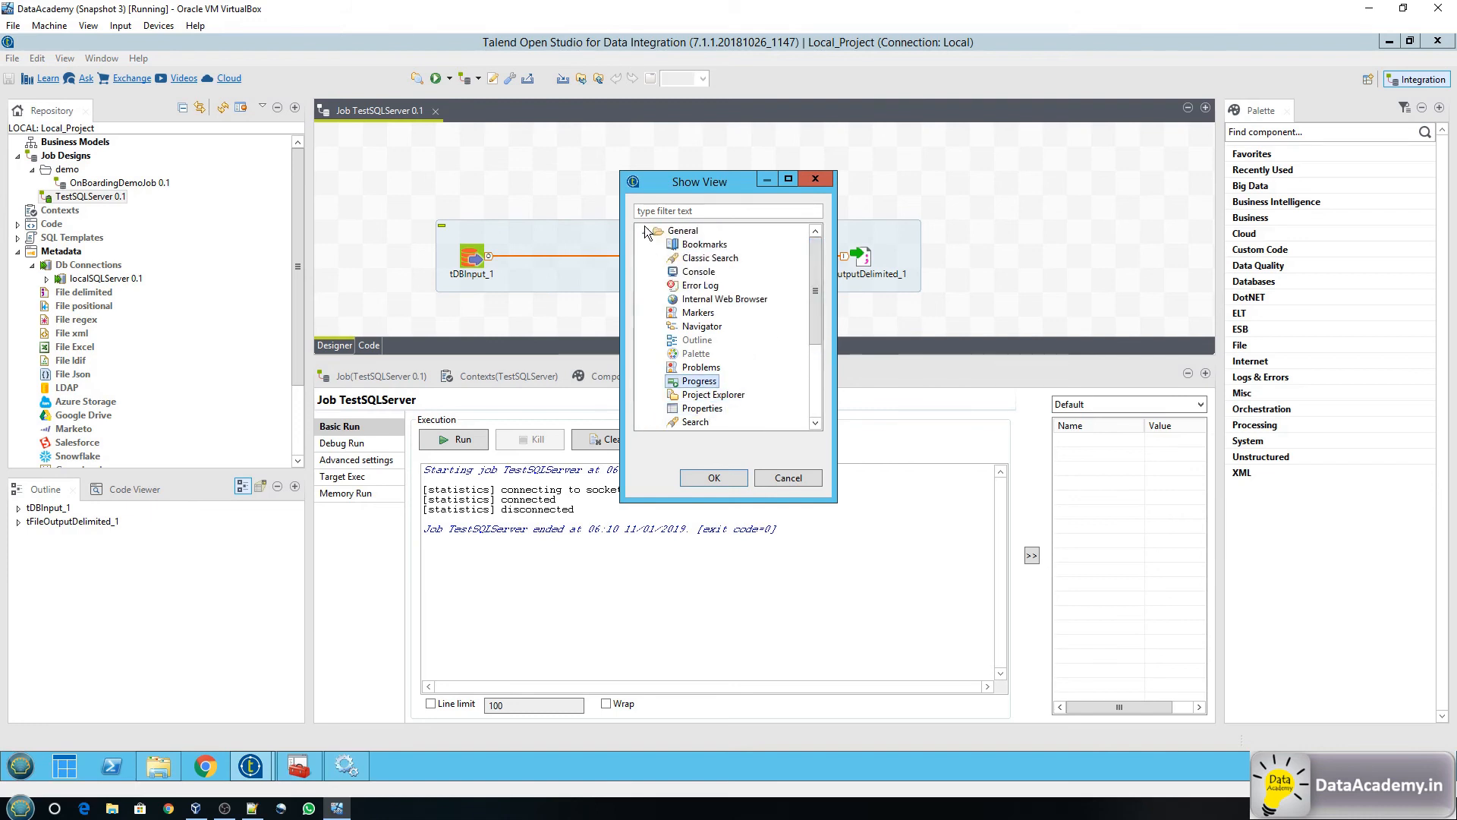
pyautogui.click(644, 232)
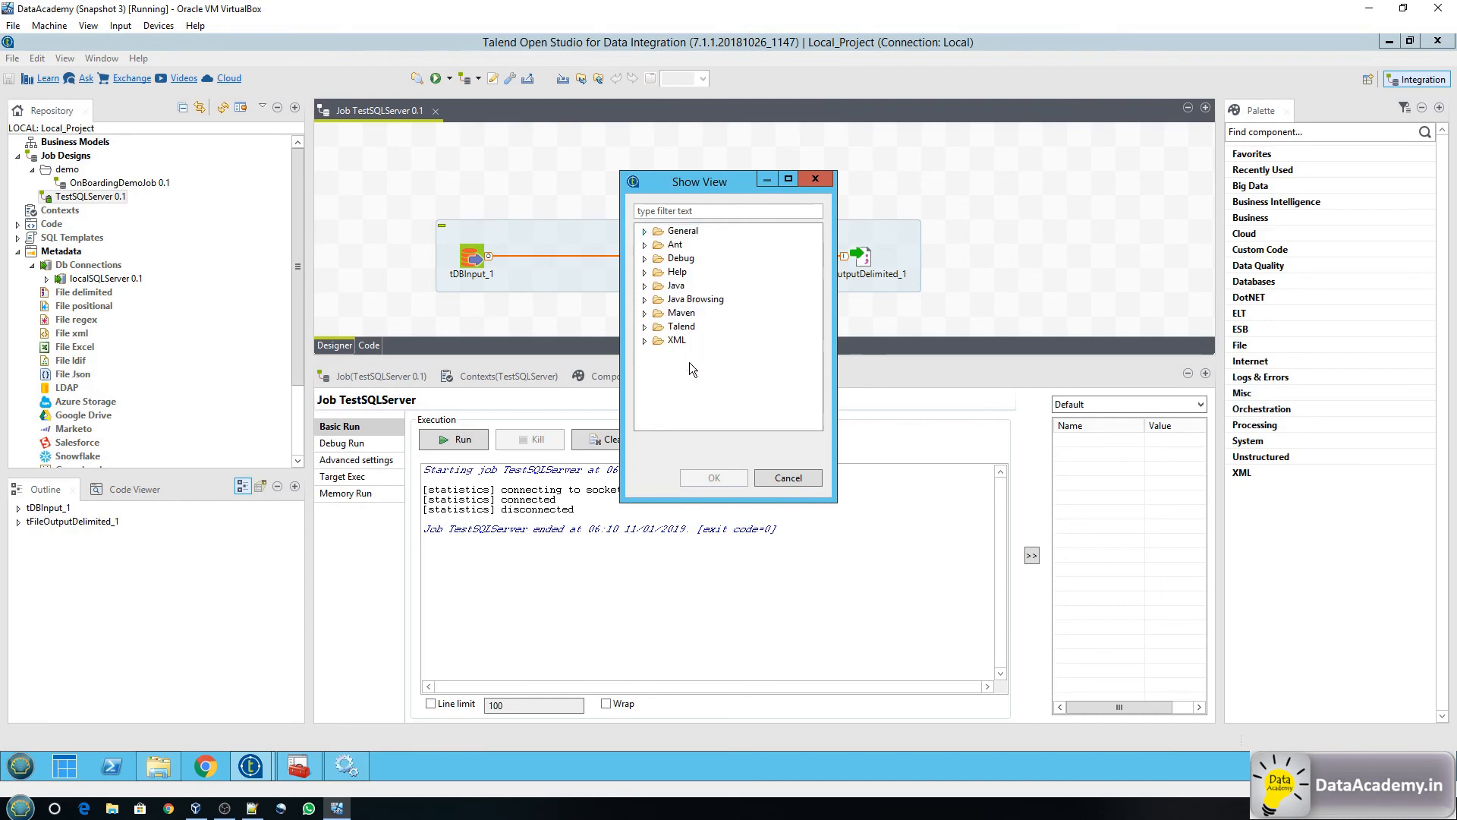
pyautogui.click(796, 476)
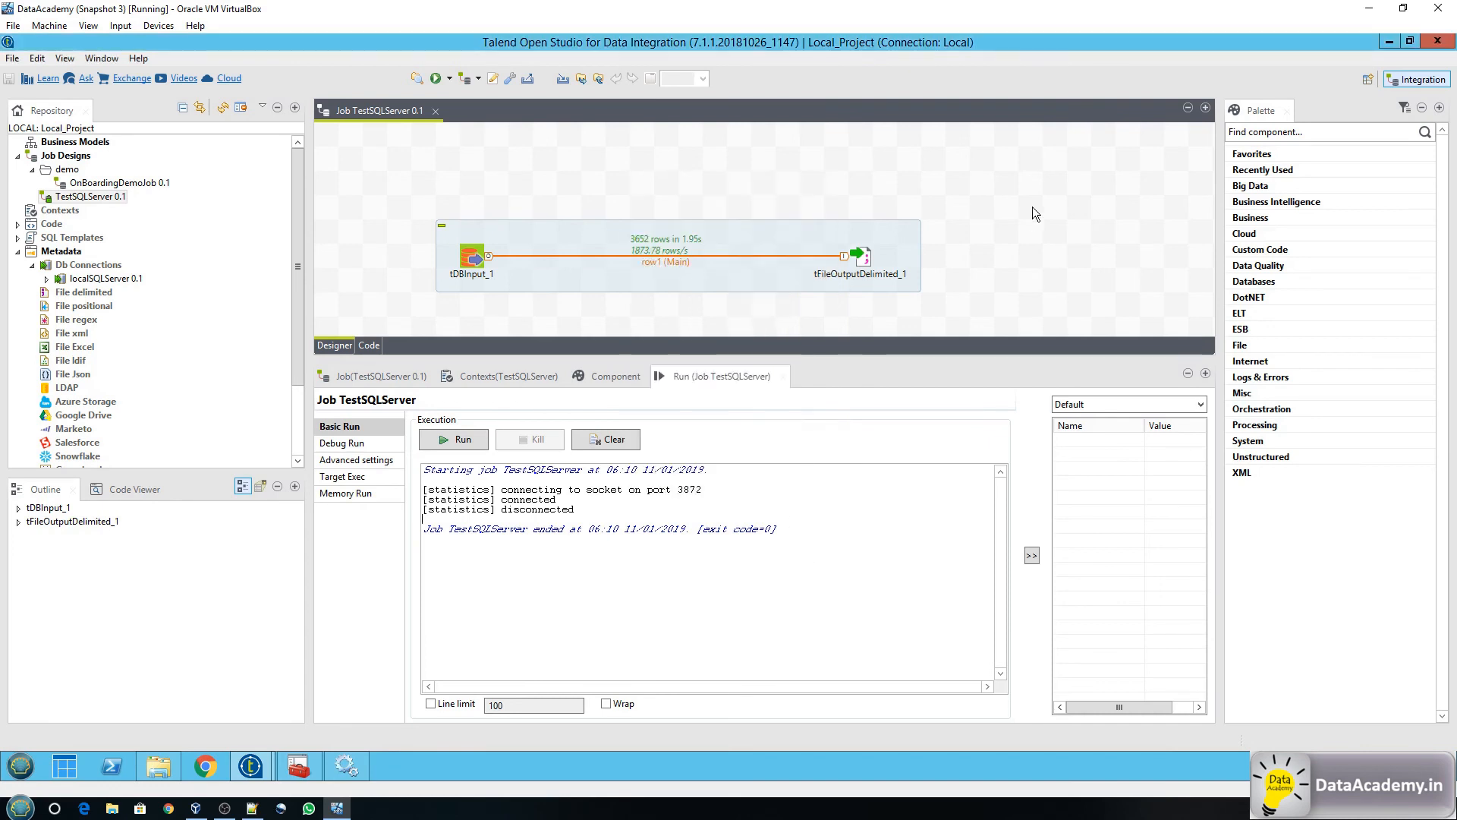